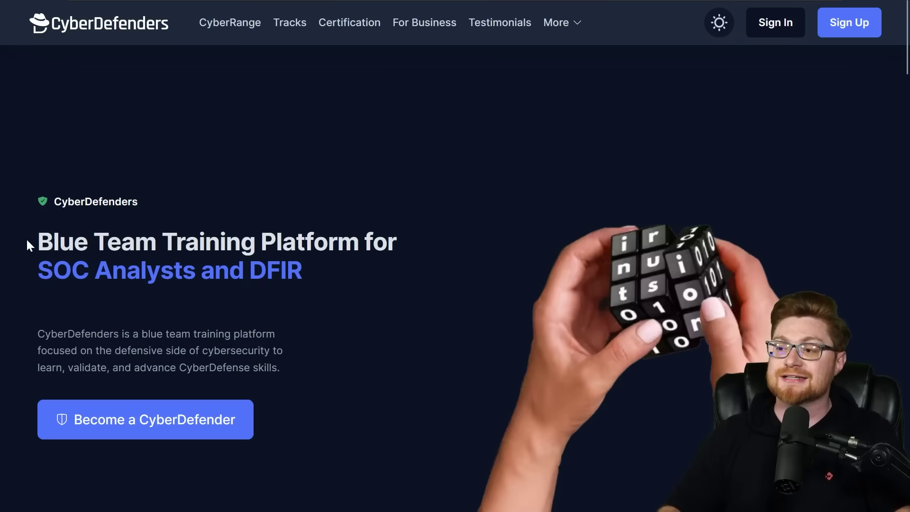
Highlight the platform headline on the CyberDefenders homepage, then clear the selection.
mouse_move(29, 245)
mouse_down()
mouse_move(384, 243)
mouse_move(403, 263)
mouse_up()
click(384, 274)
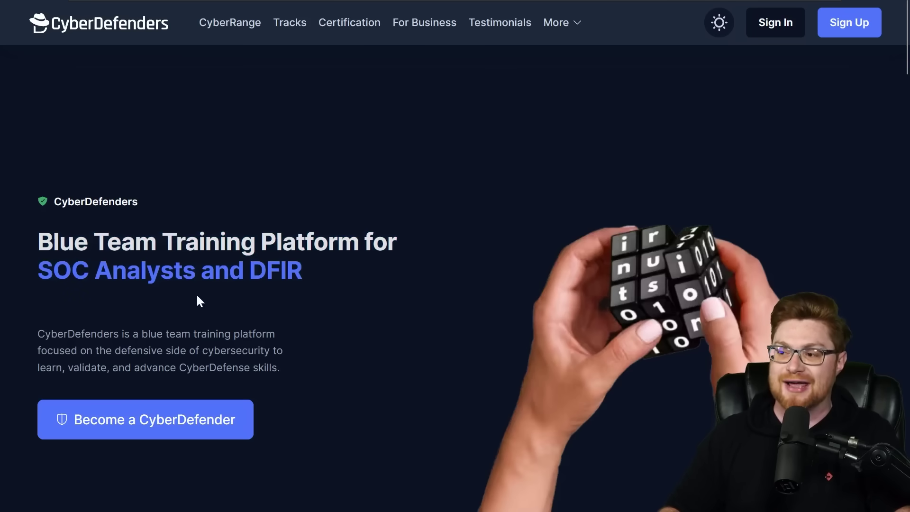
scroll(588, 371, down, 8)
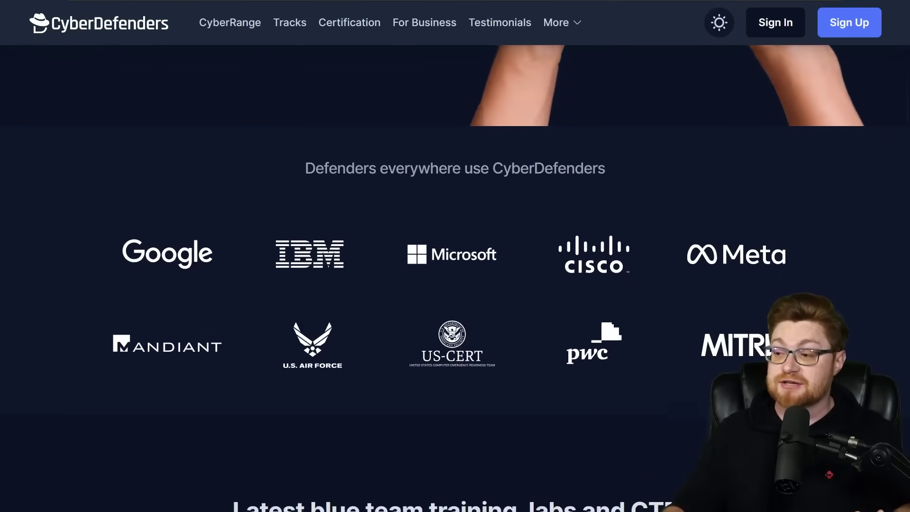
scroll(455, 285, down, 6)
scroll(455, 284, down, 3)
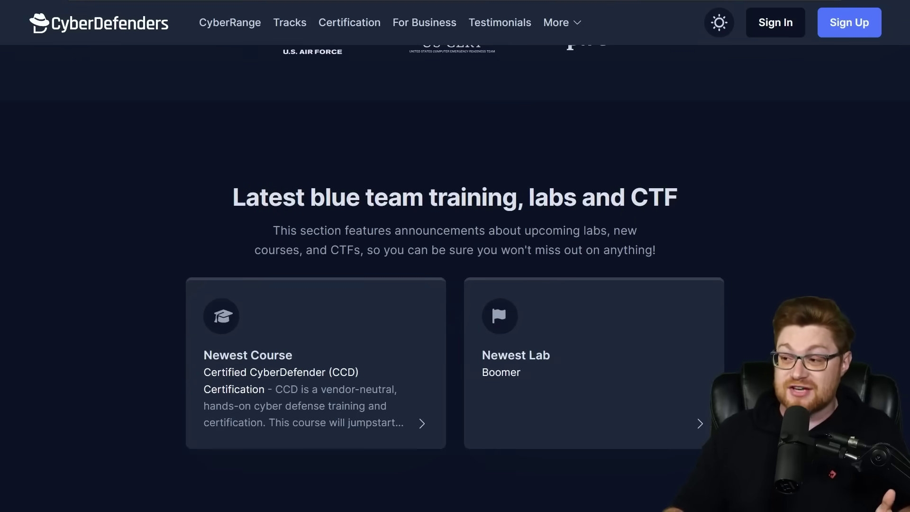
scroll(455, 284, down, 3)
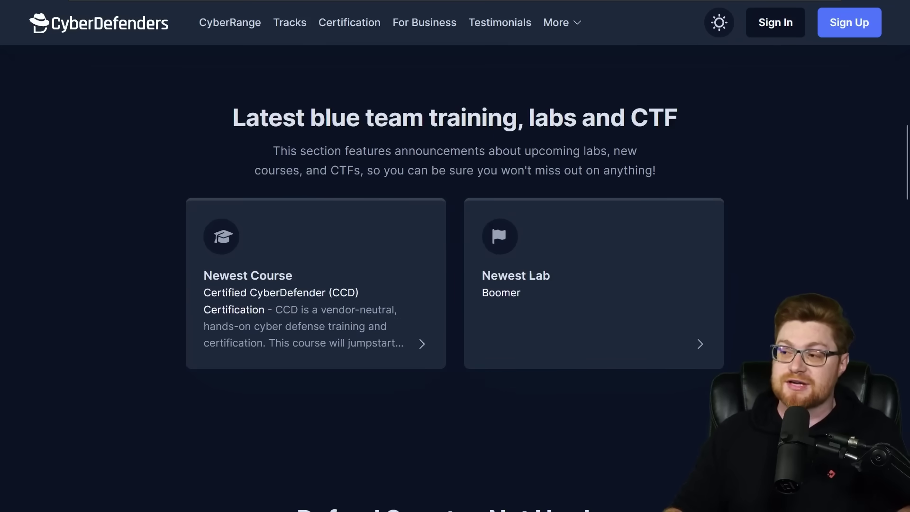
scroll(456, 284, down, 5)
scroll(455, 285, down, 3)
scroll(455, 284, down, 1)
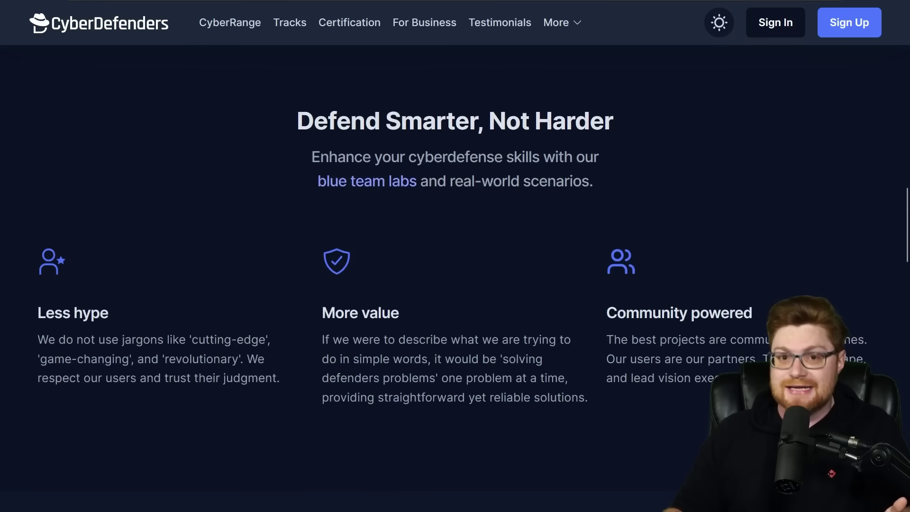
scroll(703, 396, down, 3)
scroll(703, 395, up, 10)
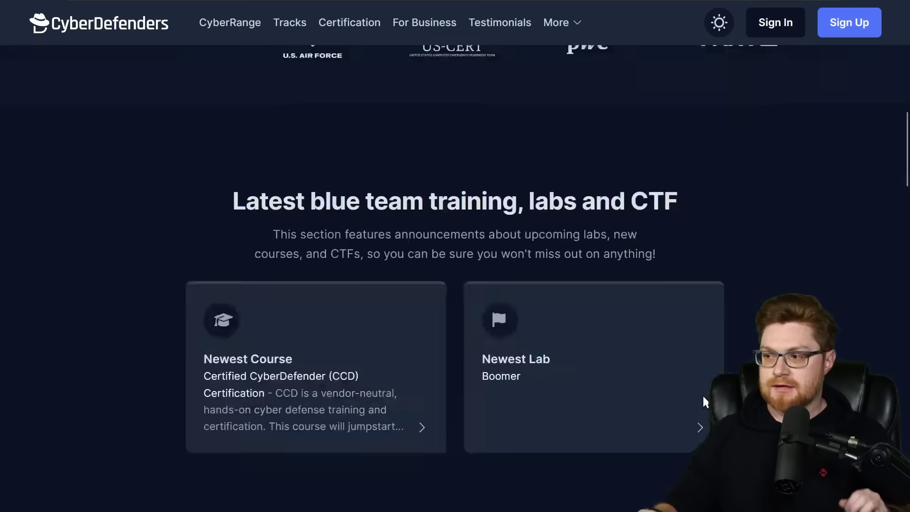
scroll(702, 397, up, 10)
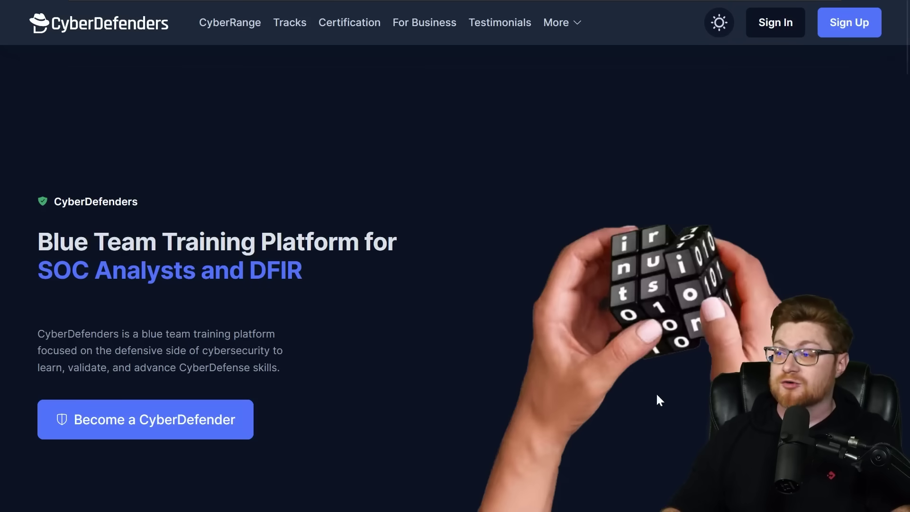
Bring up the CyberRange page, preview its recent labs, and return to the top.
click(225, 29)
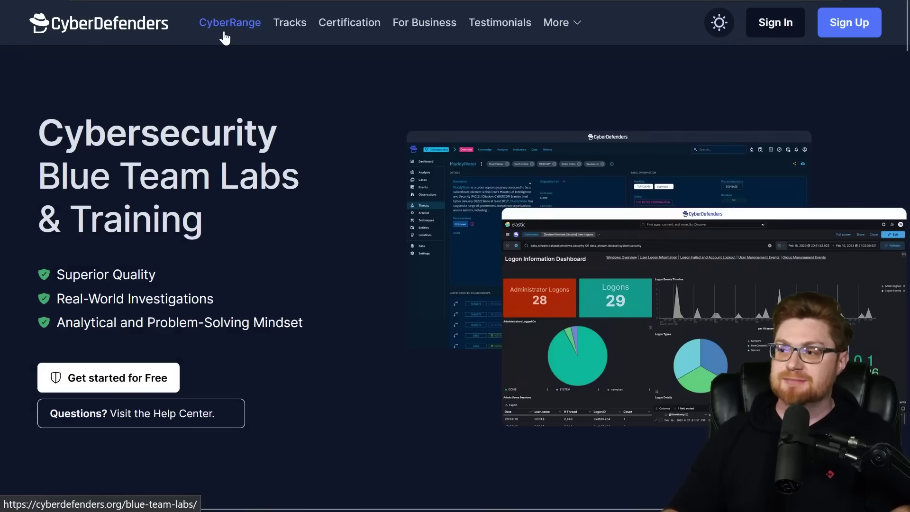
scroll(488, 465, down, 3)
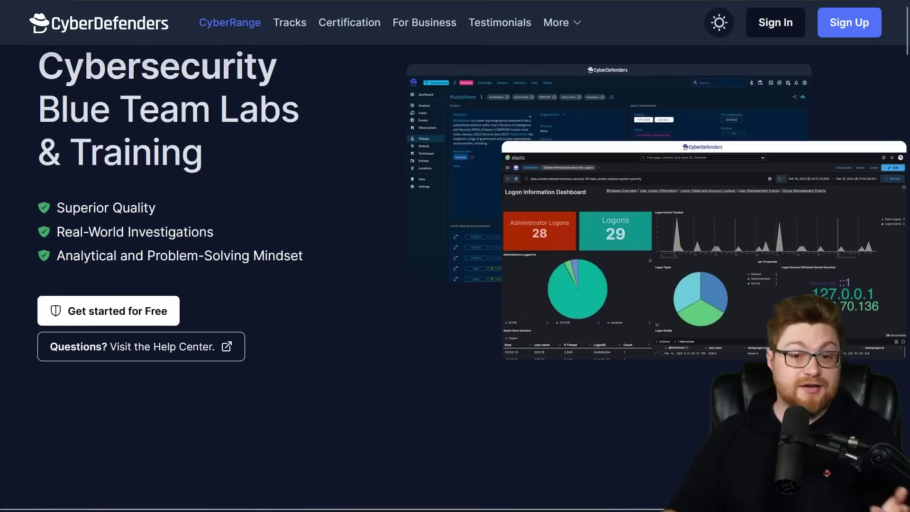
scroll(488, 465, down, 5)
scroll(488, 465, down, 3)
scroll(680, 482, down, 1)
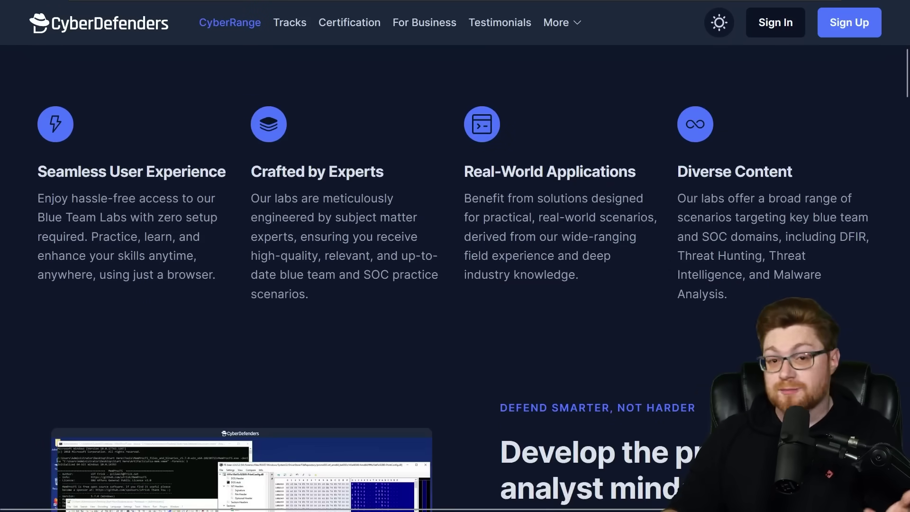
scroll(488, 356, down, 3)
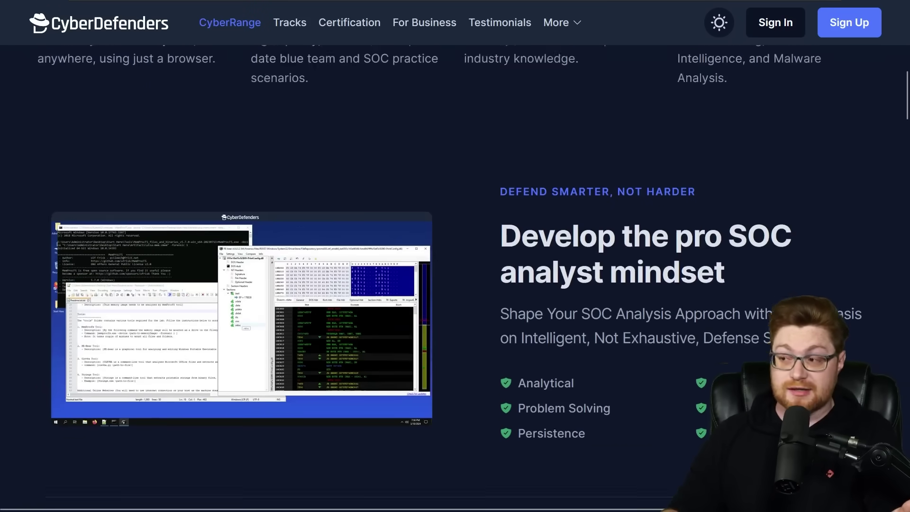
scroll(489, 356, down, 2)
scroll(455, 284, down, 3)
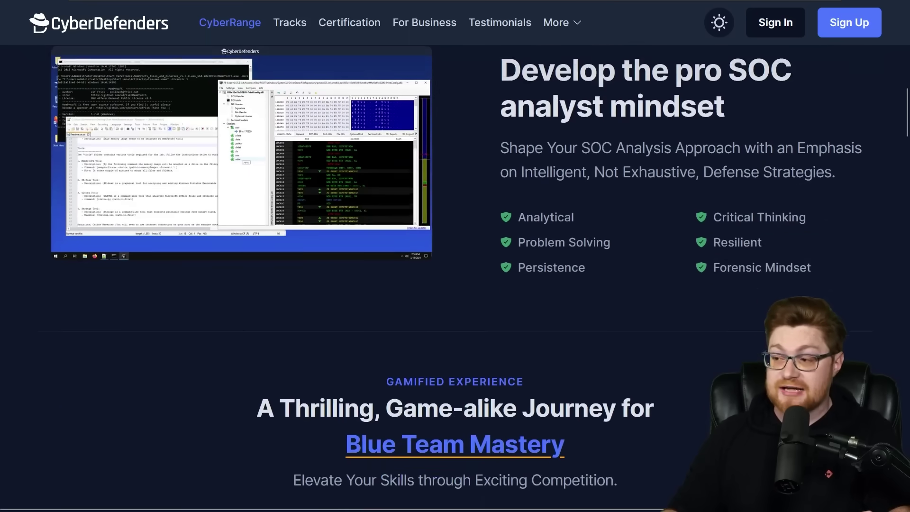
scroll(455, 285, down, 3)
scroll(455, 285, down, 2)
scroll(455, 285, down, 1)
scroll(455, 285, down, 1)
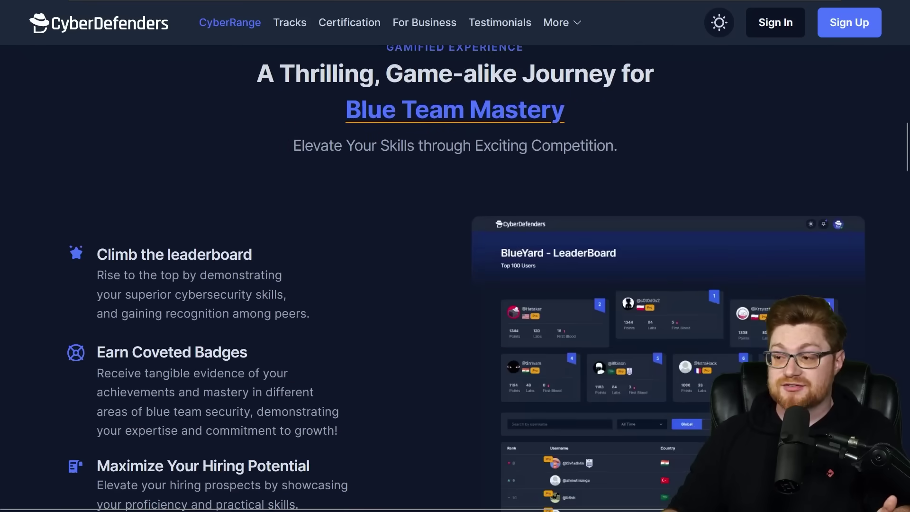
scroll(455, 285, down, 1)
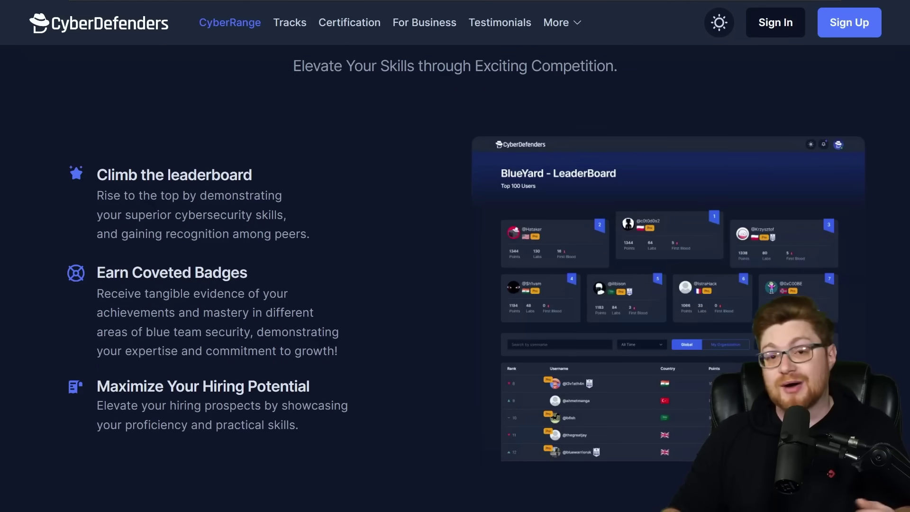
scroll(455, 284, down, 1)
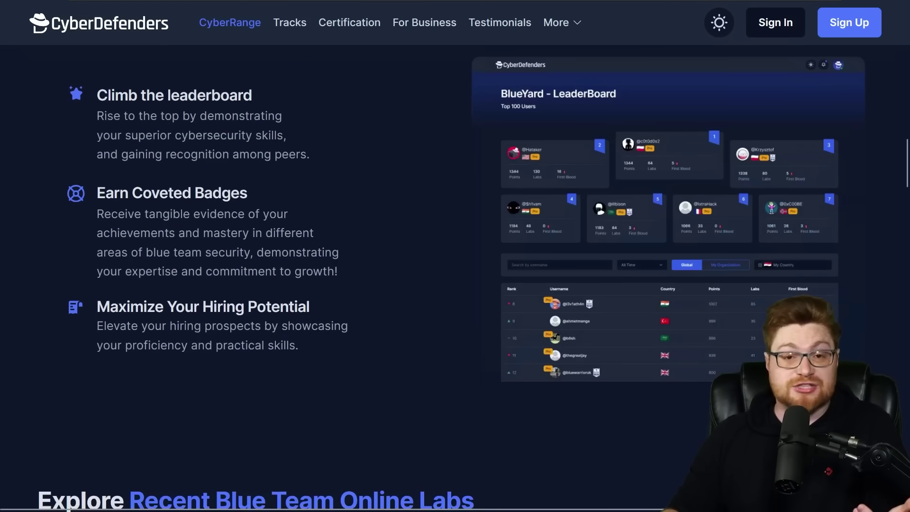
scroll(455, 285, down, 2)
scroll(455, 285, down, 1)
scroll(455, 284, down, 2)
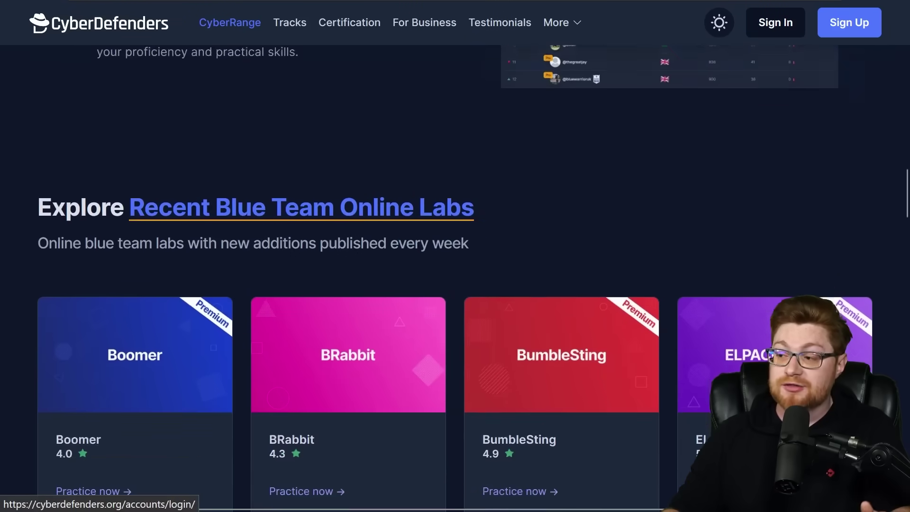
scroll(454, 285, down, 1)
scroll(455, 285, down, 1)
scroll(455, 285, down, 1)
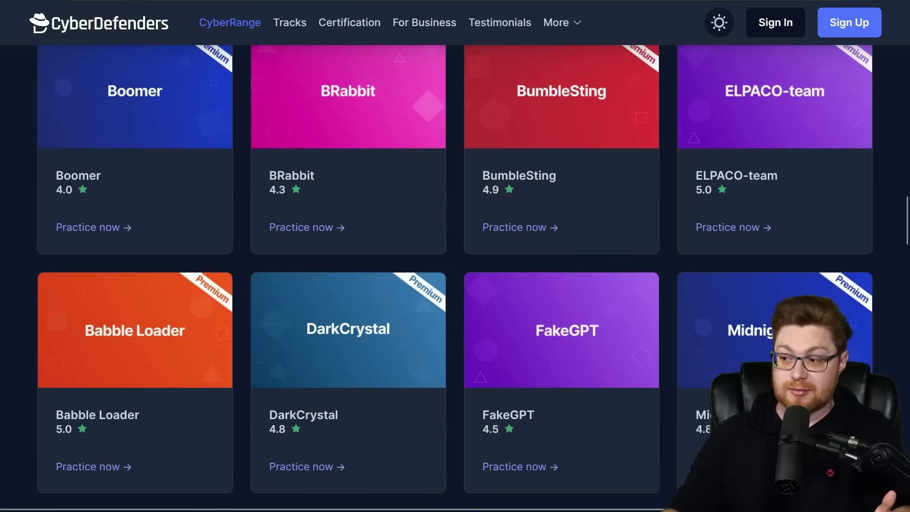
scroll(455, 284, down, 1)
scroll(455, 284, down, 2)
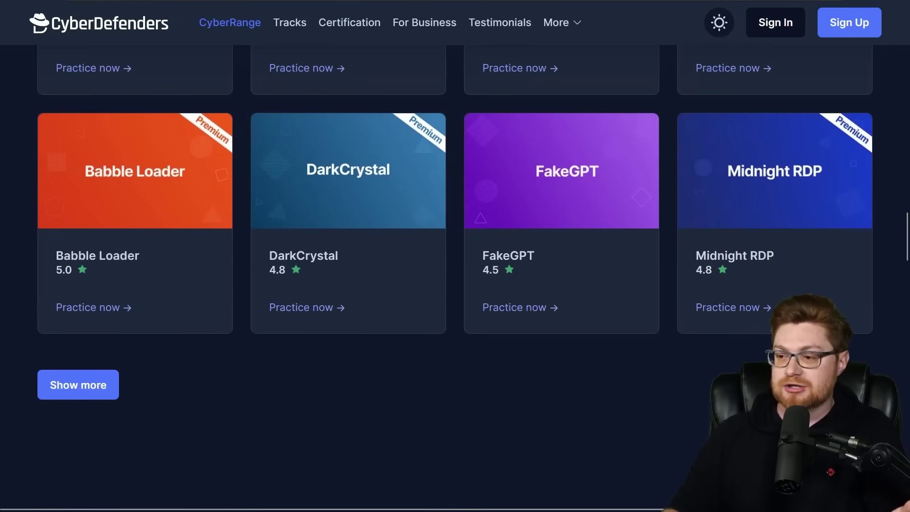
key(Home)
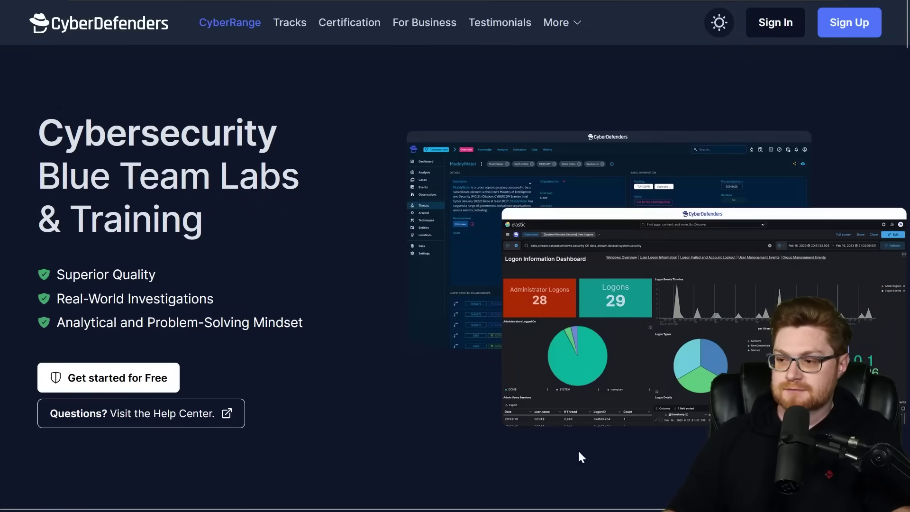
click(100, 395)
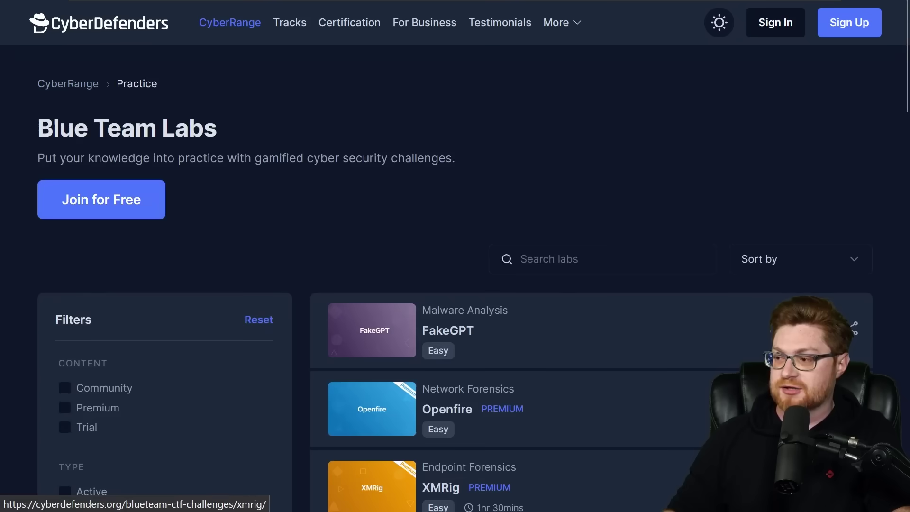
scroll(569, 295, down, 3)
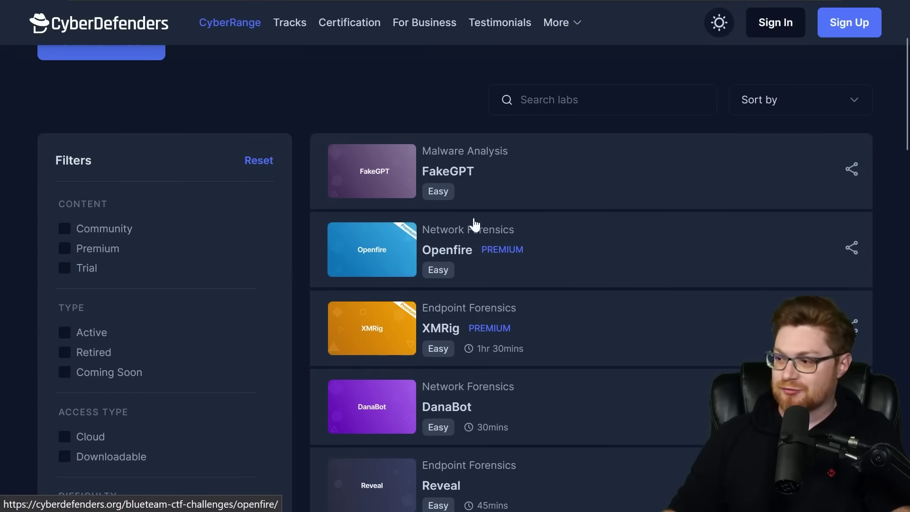
scroll(475, 299, down, 4)
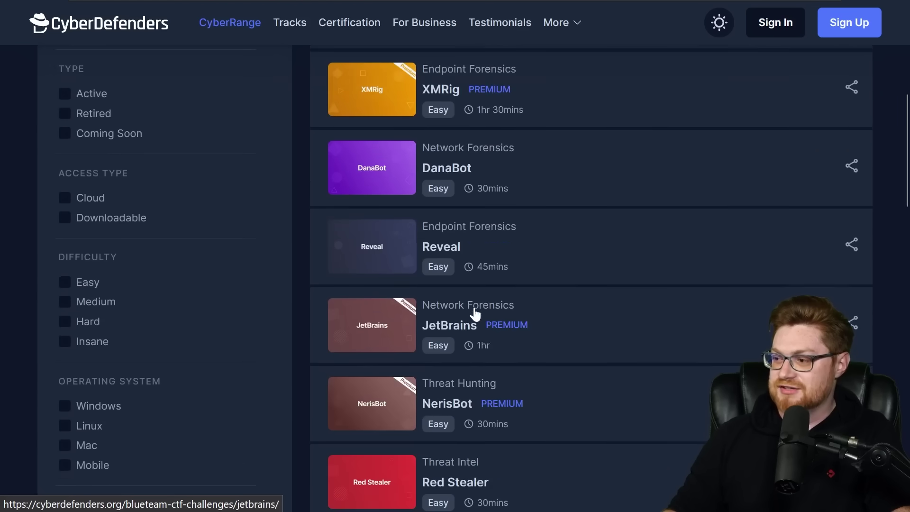
scroll(476, 370, down, 1)
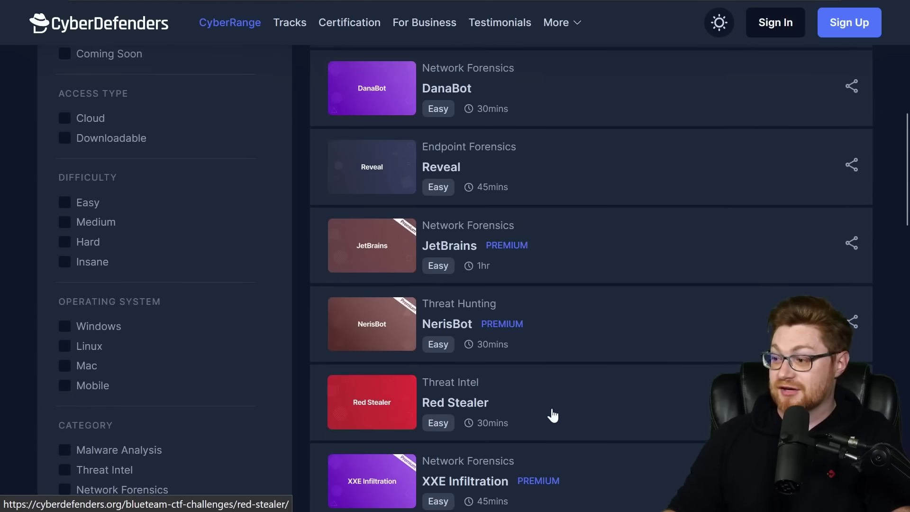
scroll(553, 416, down, 2)
scroll(626, 406, down, 2)
scroll(640, 412, down, 2)
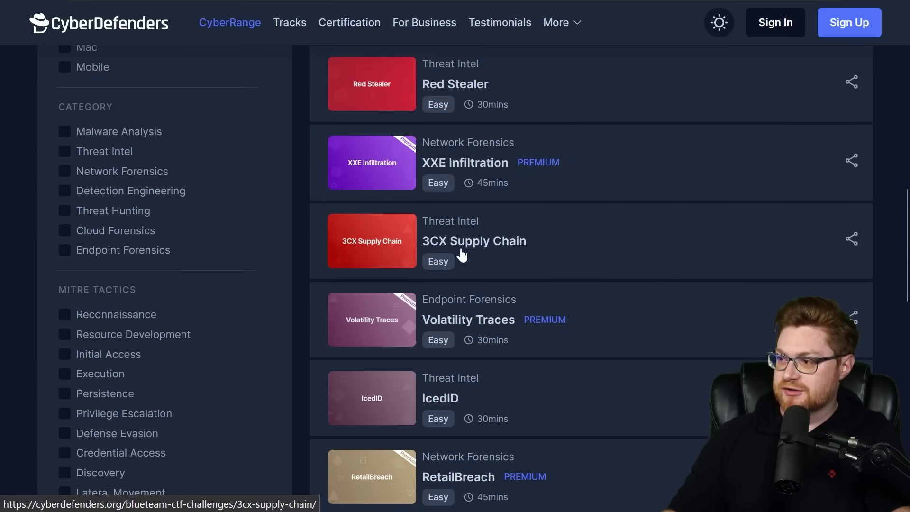
scroll(612, 334, down, 3)
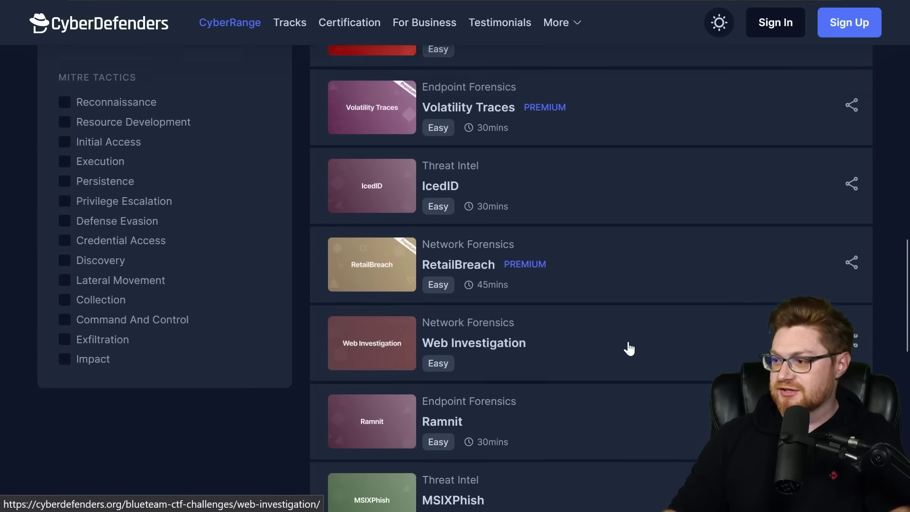
scroll(619, 342, down, 2)
scroll(626, 347, down, 2)
scroll(629, 348, up, 10)
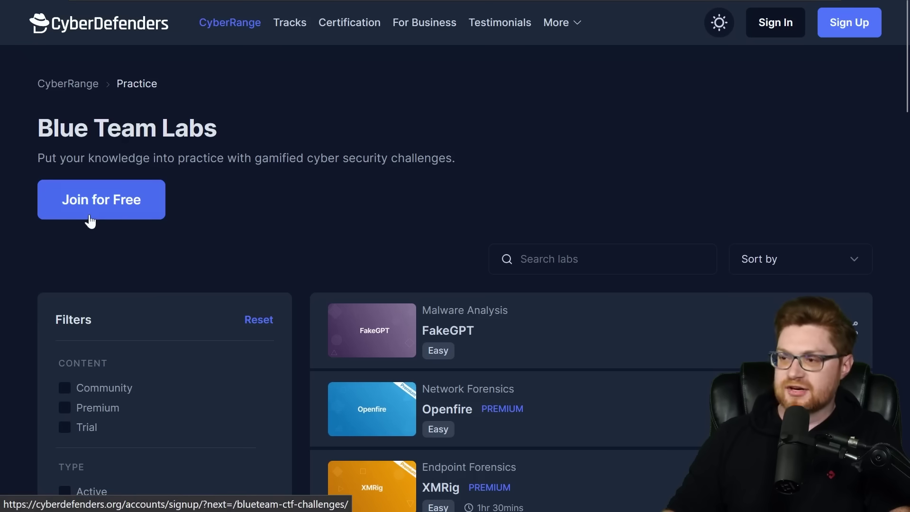
Create a free account and reach the dashboard showing the 1/4 getting-started checklist.
click(93, 203)
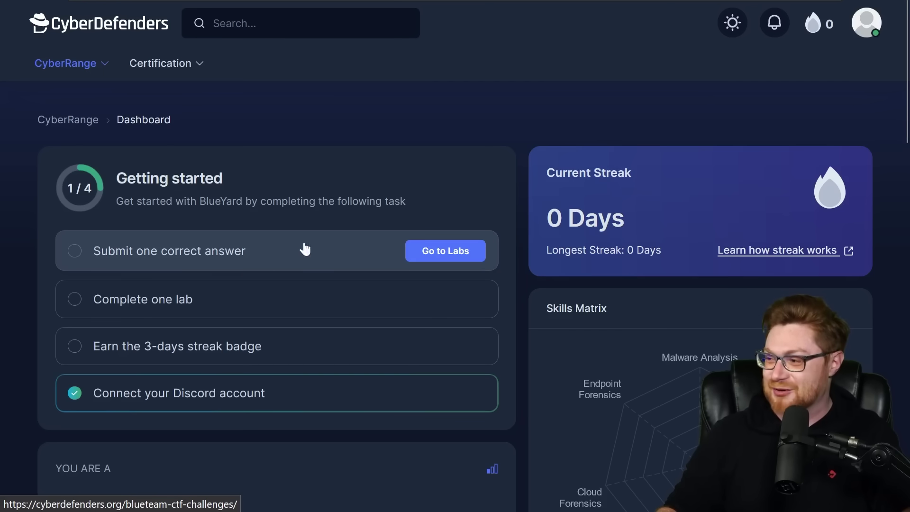
click(639, 173)
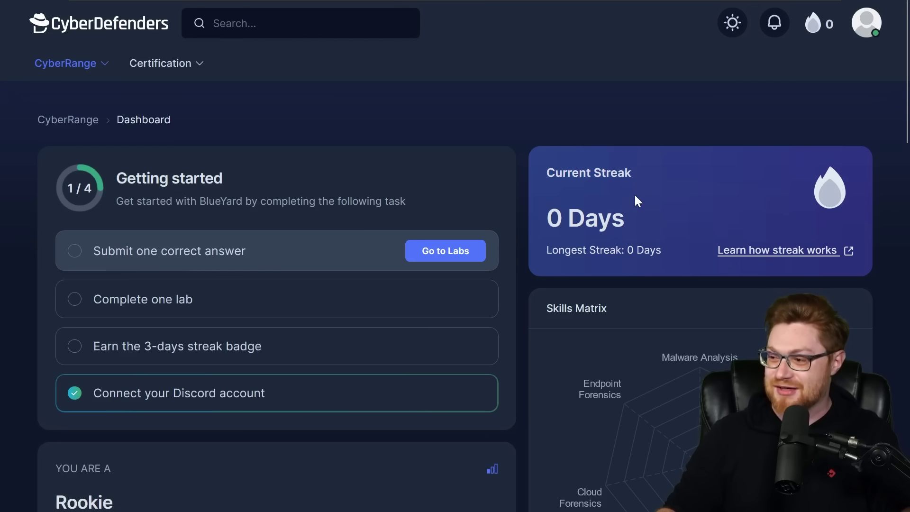
Show the Blue Team Labs list filtered to Community and Retired labs.
click(465, 261)
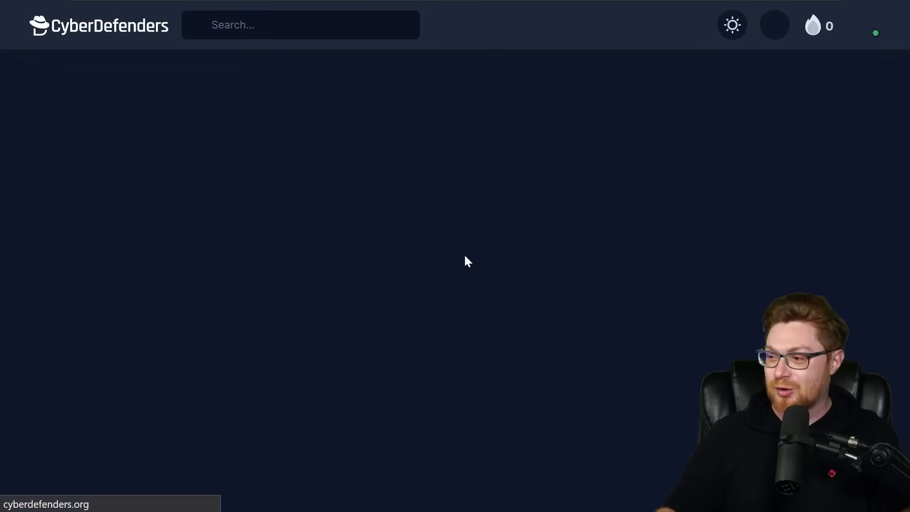
scroll(405, 195, down, 2)
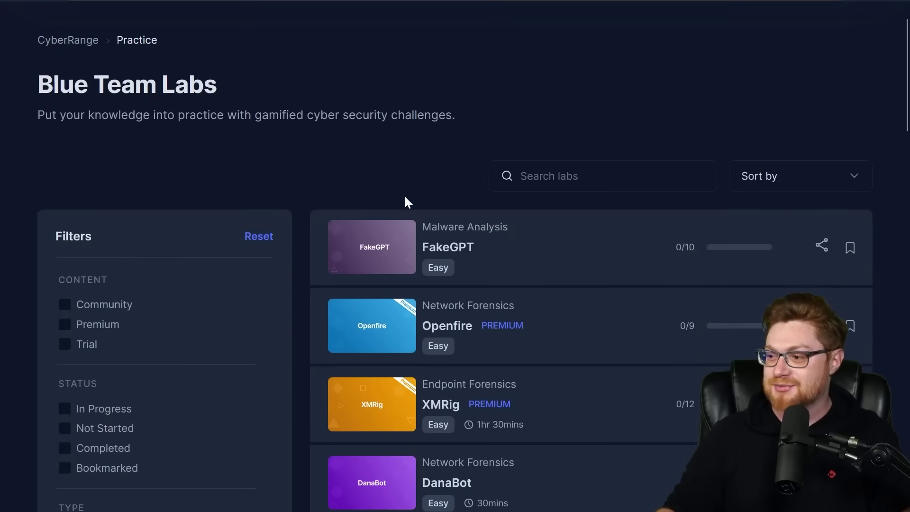
scroll(419, 167, down, 2)
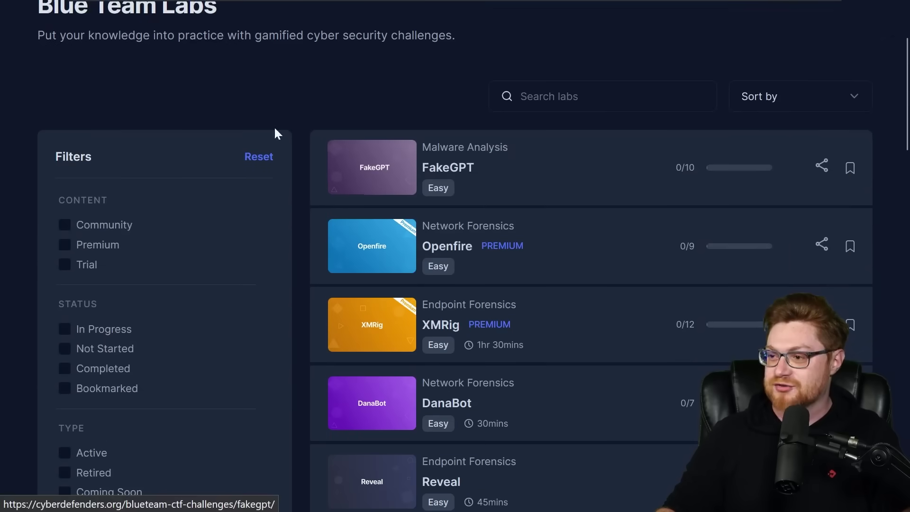
click(65, 225)
scroll(34, 224, down, 2)
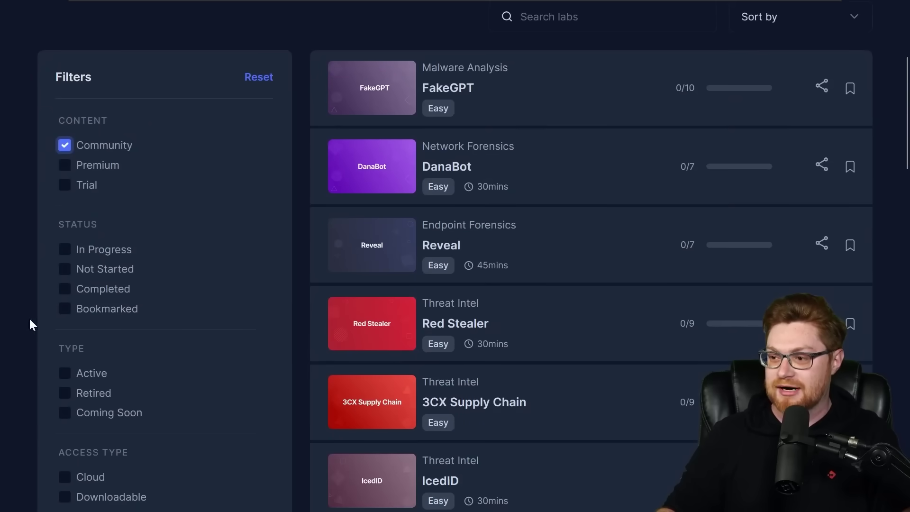
click(65, 393)
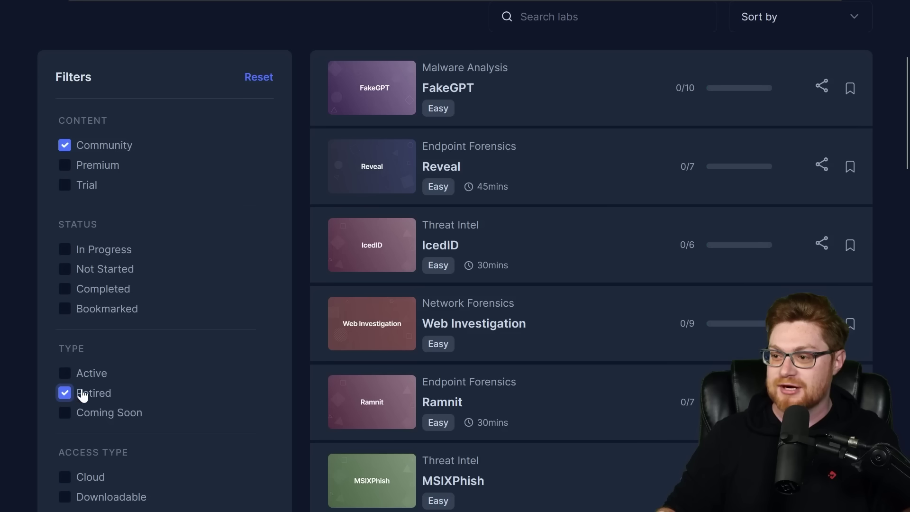
scroll(82, 394, up, 2)
scroll(206, 384, up, 2)
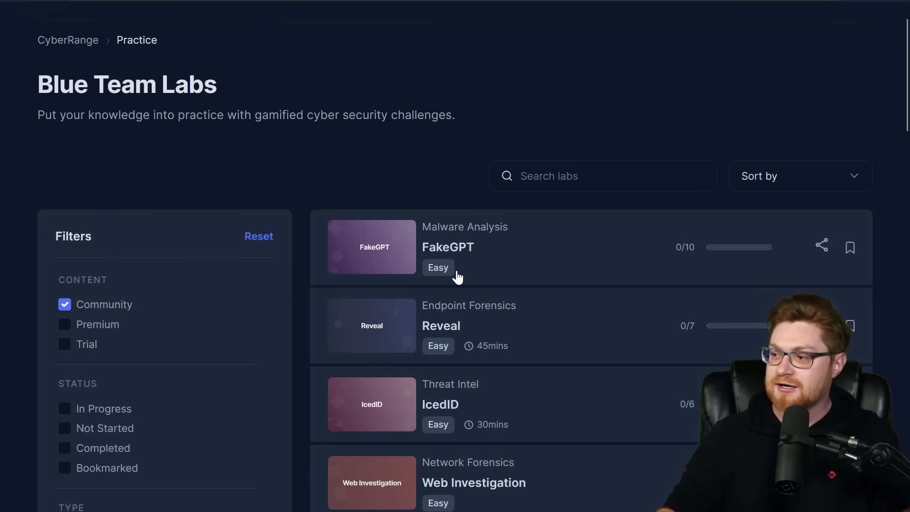
Open FakeGPT, zoom in, and scroll to the download section's secure-environment advice.
click(531, 256)
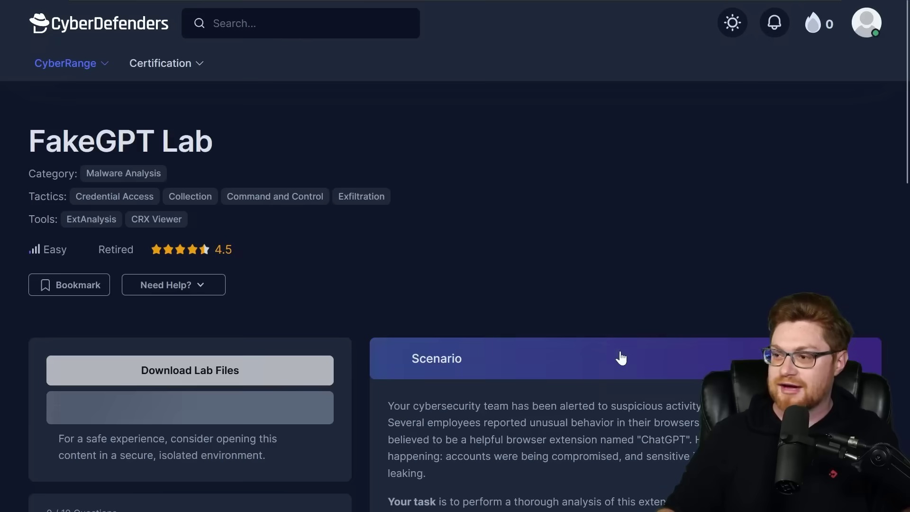
key(ctrl+plus)
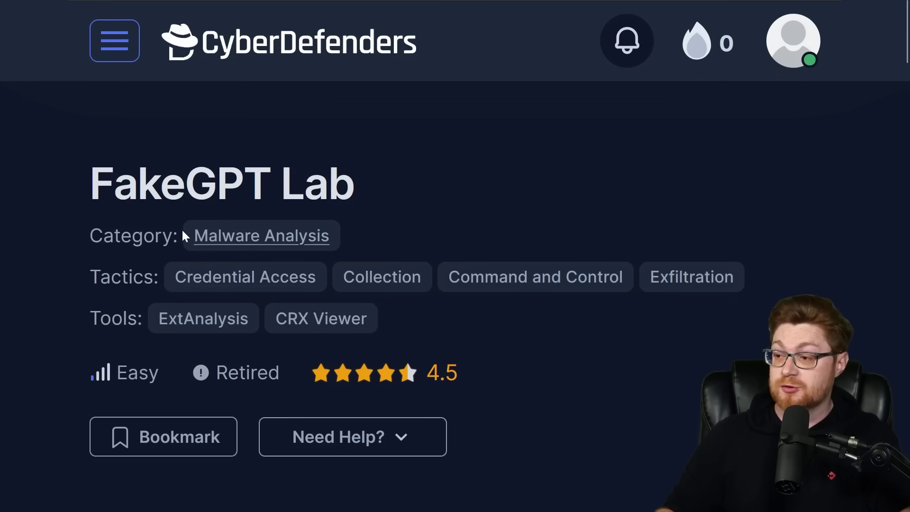
drag(185, 235, 370, 241)
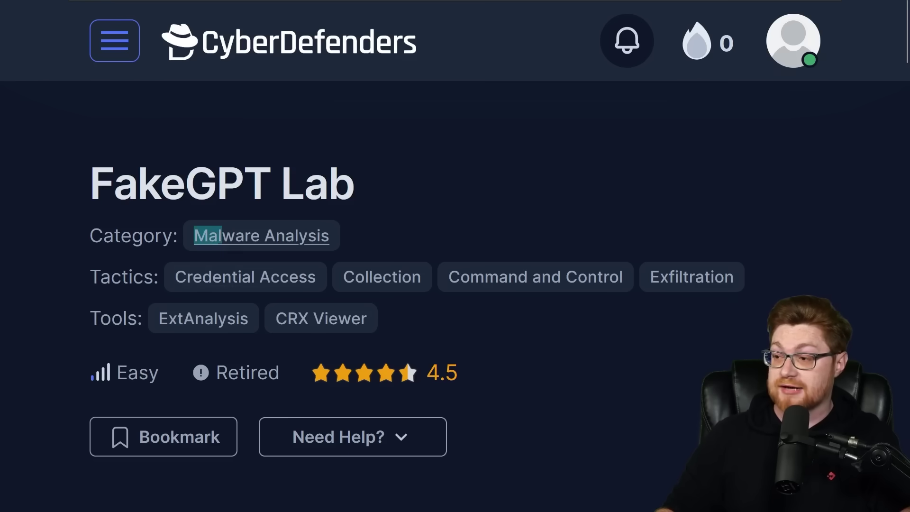
click(398, 249)
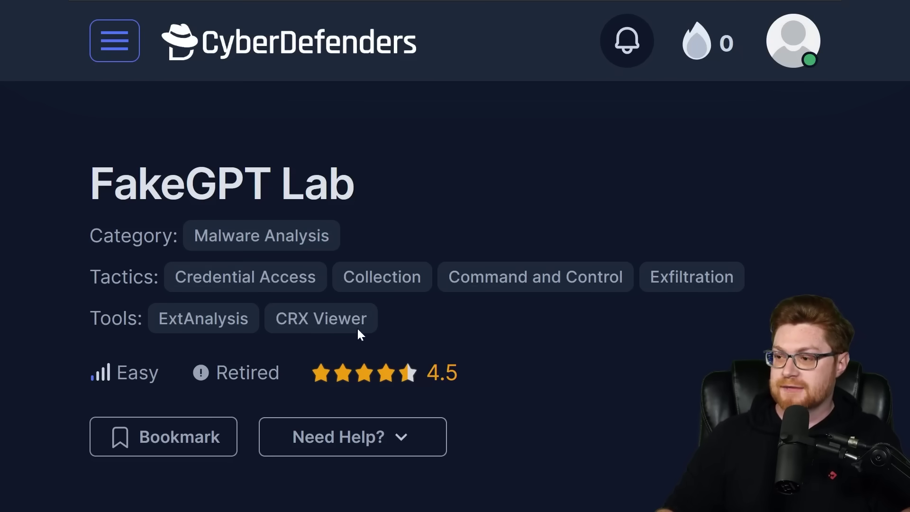
scroll(455, 284, down, 4)
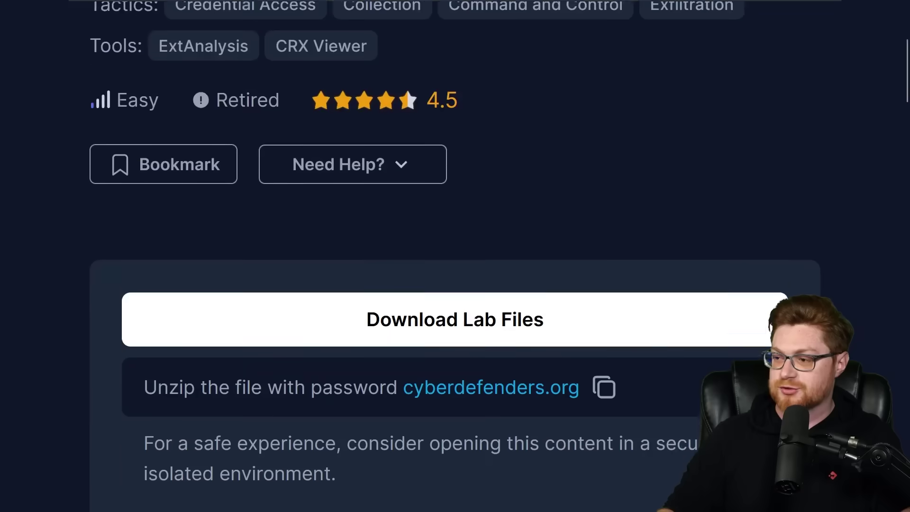
scroll(456, 285, down, 2)
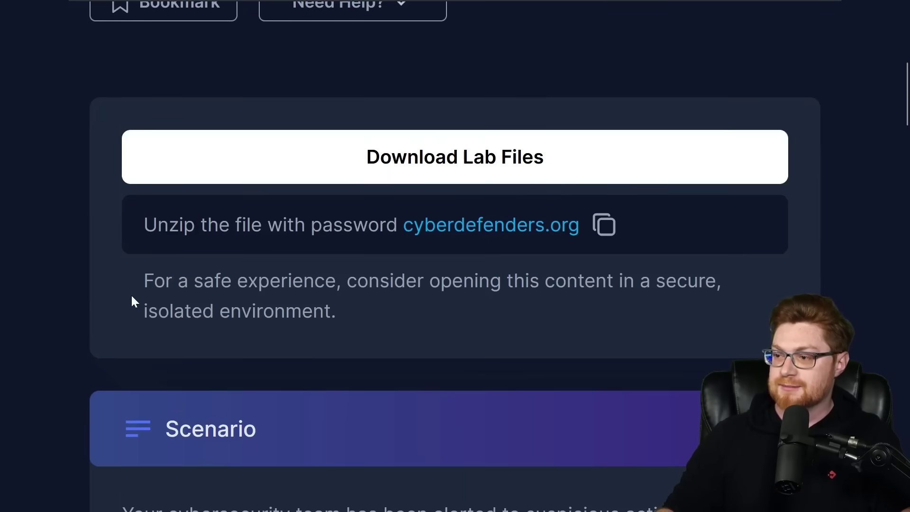
drag(142, 281, 742, 294)
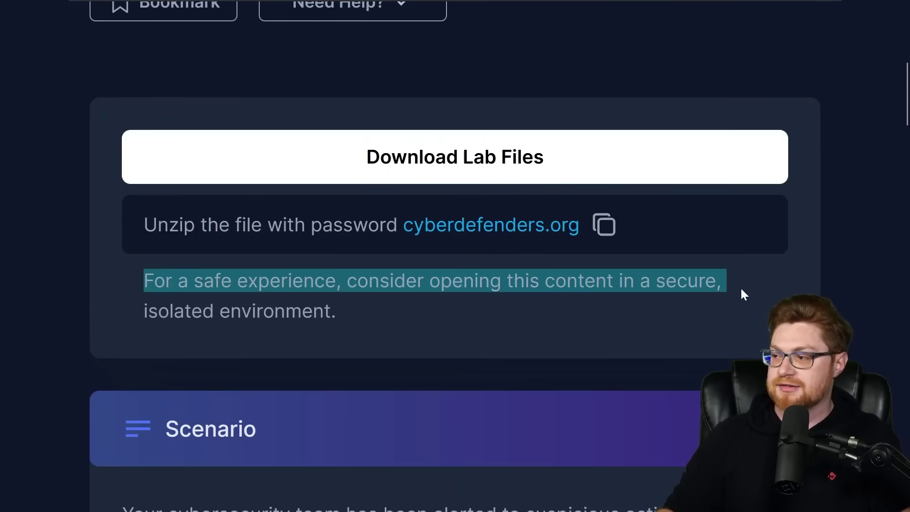
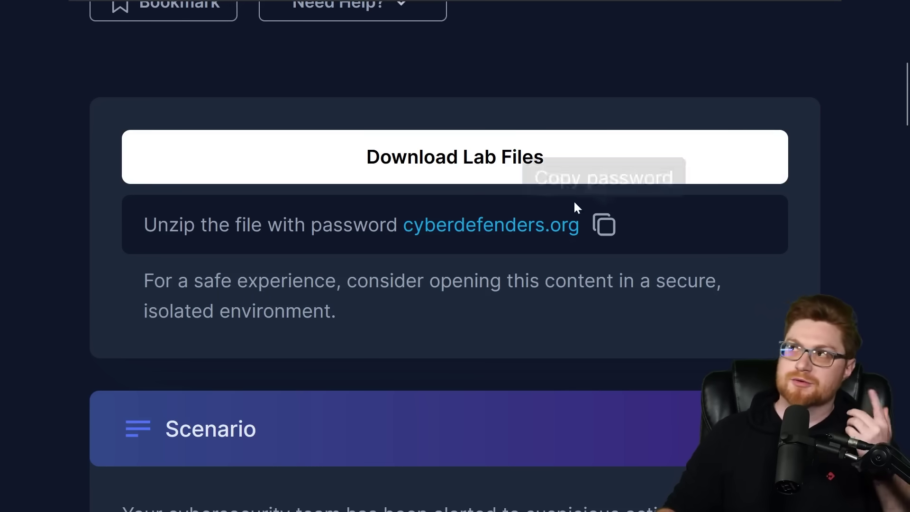
Start the FakeGPT lab file download, dismiss the Large screen required warning, and zoom out.
click(469, 171)
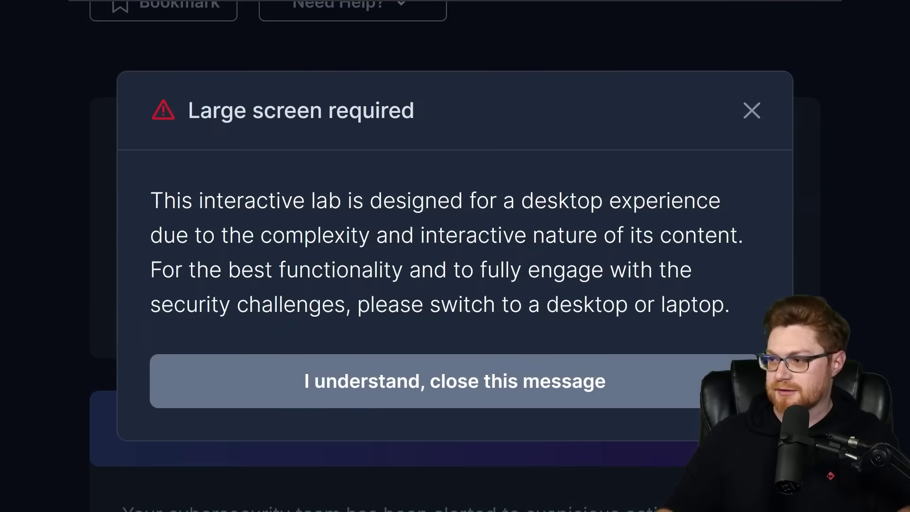
drag(182, 117, 440, 121)
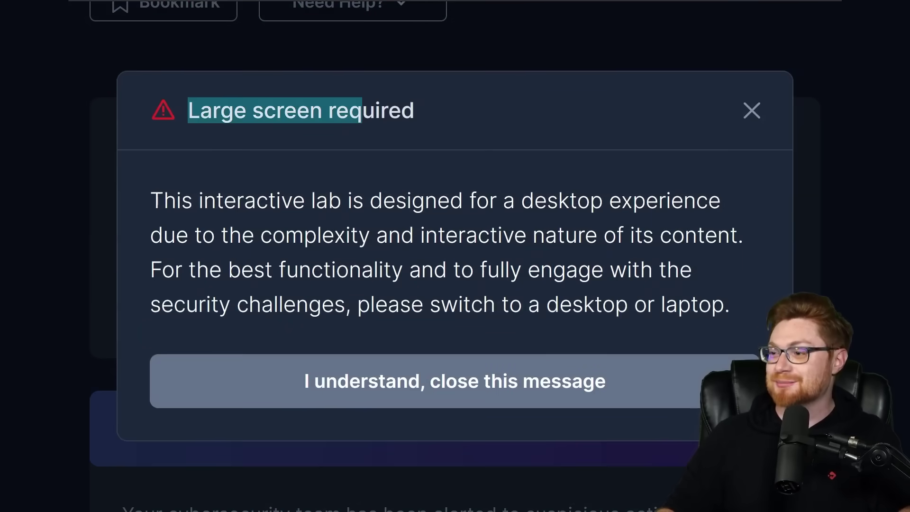
click(736, 317)
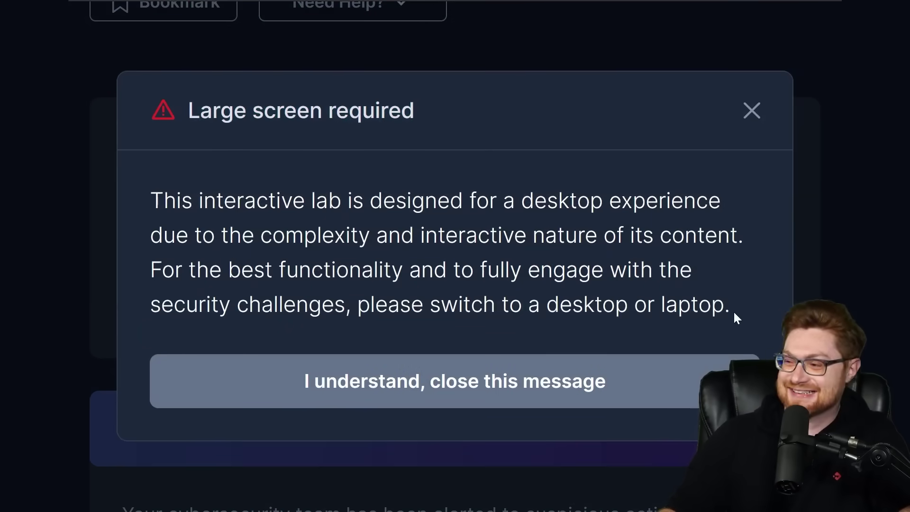
click(690, 380)
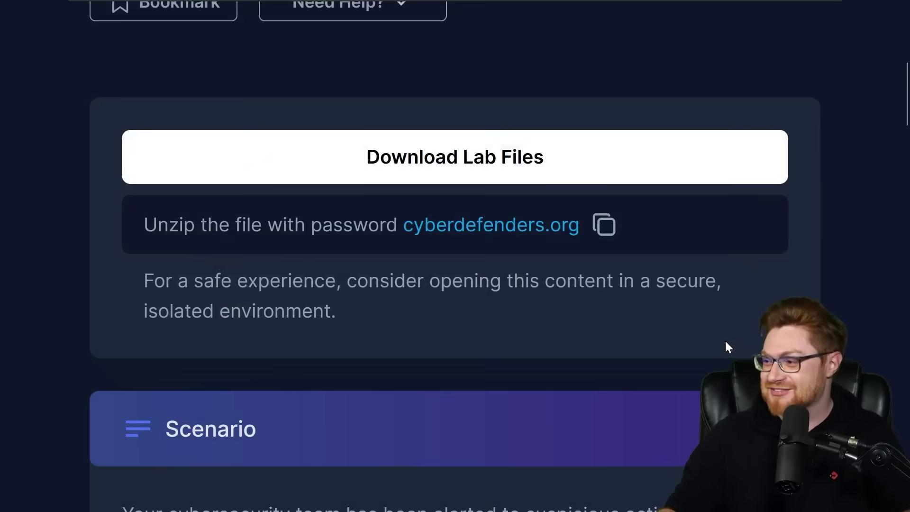
key(ctrl+minus)
key(ctrl+minus)
key(ctrl+minus)
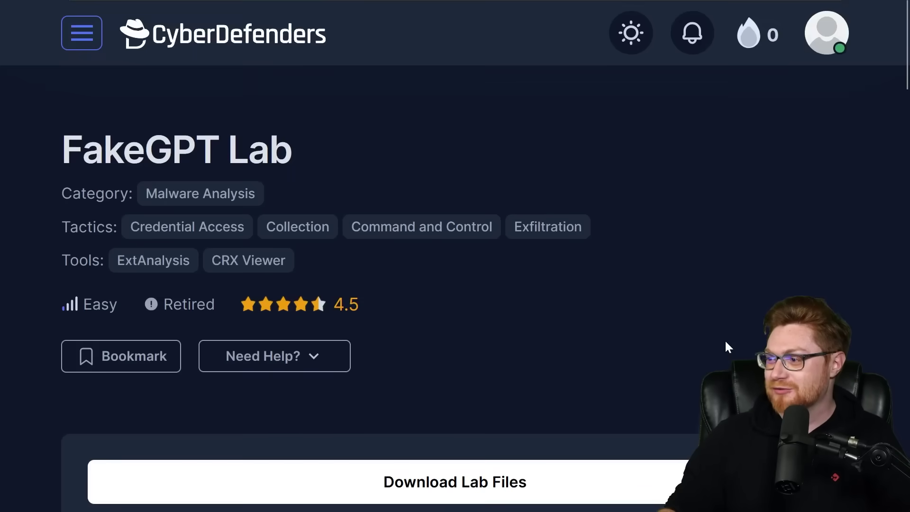
scroll(724, 339, down, 2)
Extract 213-FakeGPT.zip with 7-Zip using the lab password, then browse into 213-FakeGPT\Lab.
click(606, 365)
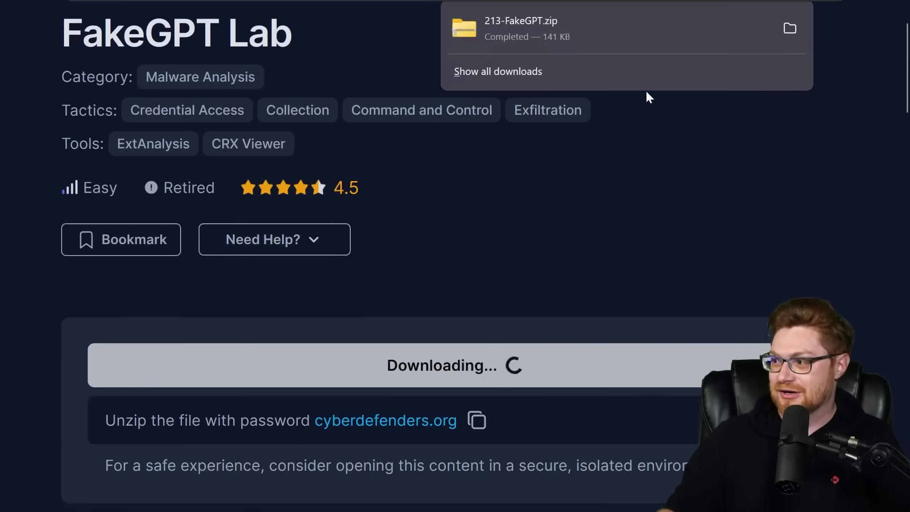
click(787, 29)
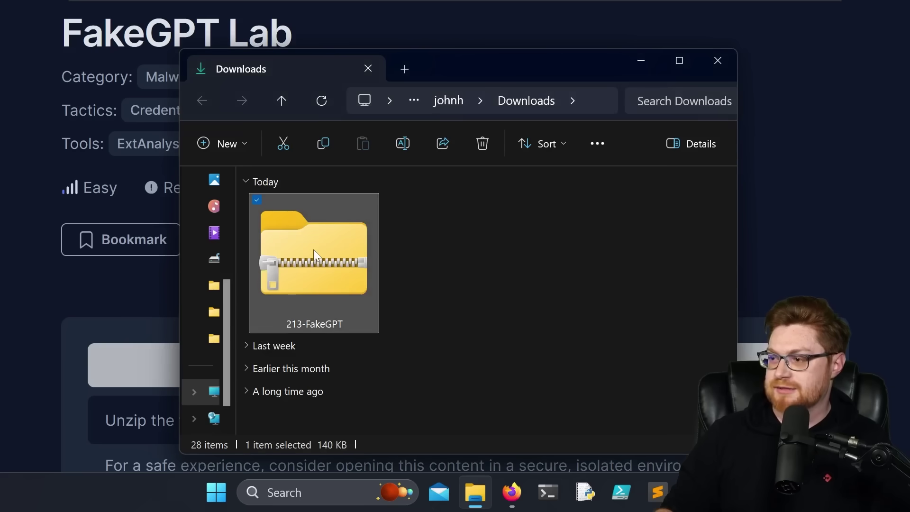
right_click(314, 249)
mouse_move(354, 160)
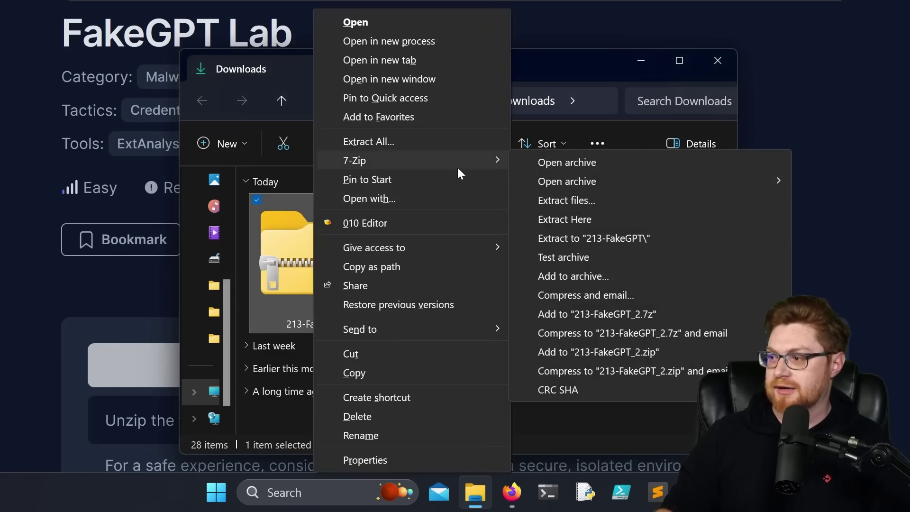
click(582, 234)
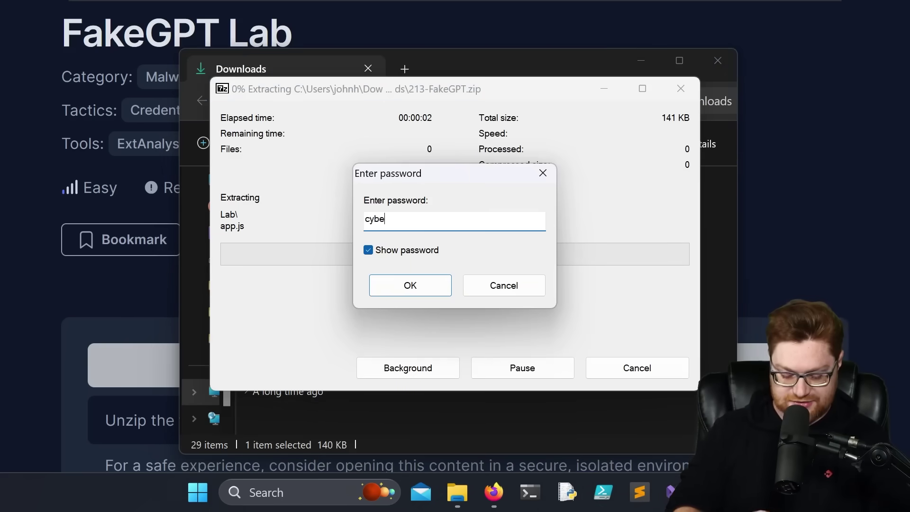
text(efender)
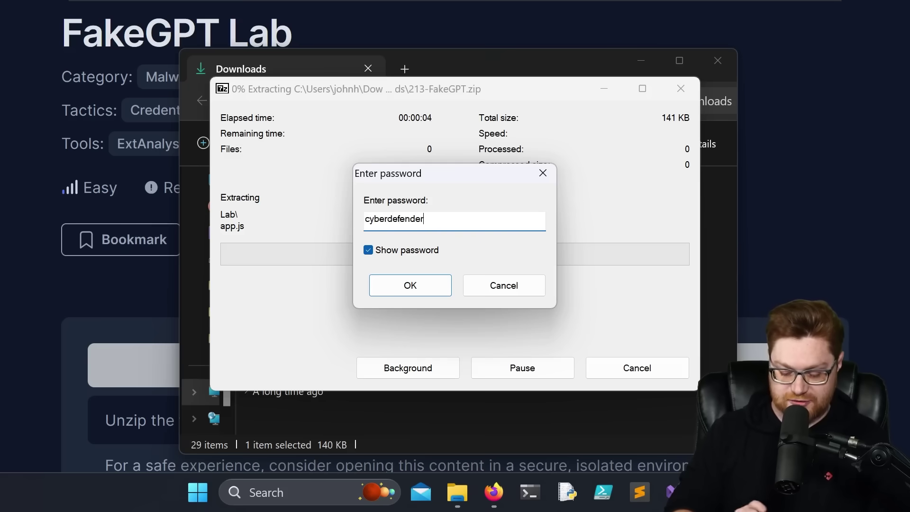
text(s.org)
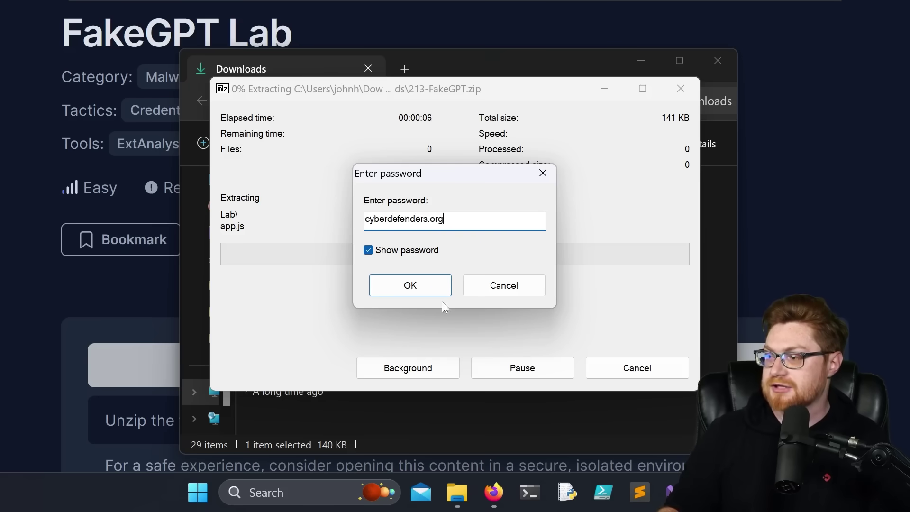
click(430, 288)
double_click(450, 278)
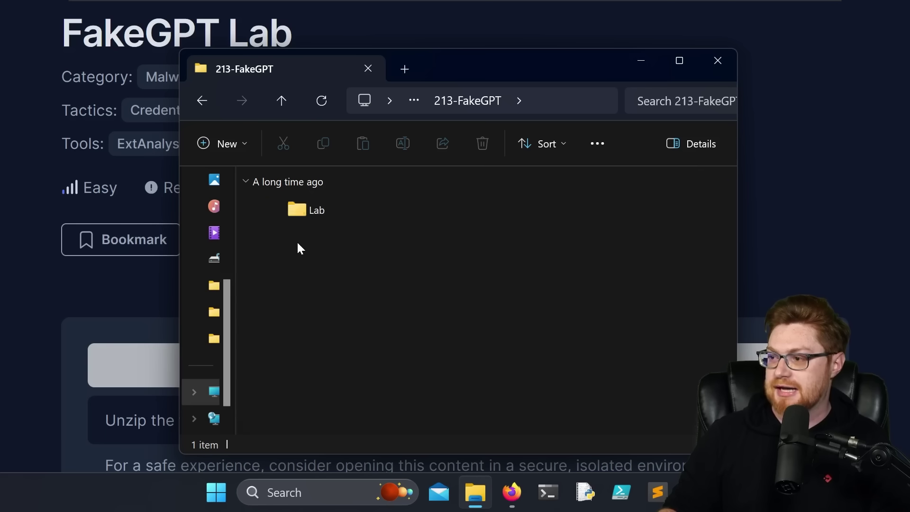
double_click(293, 232)
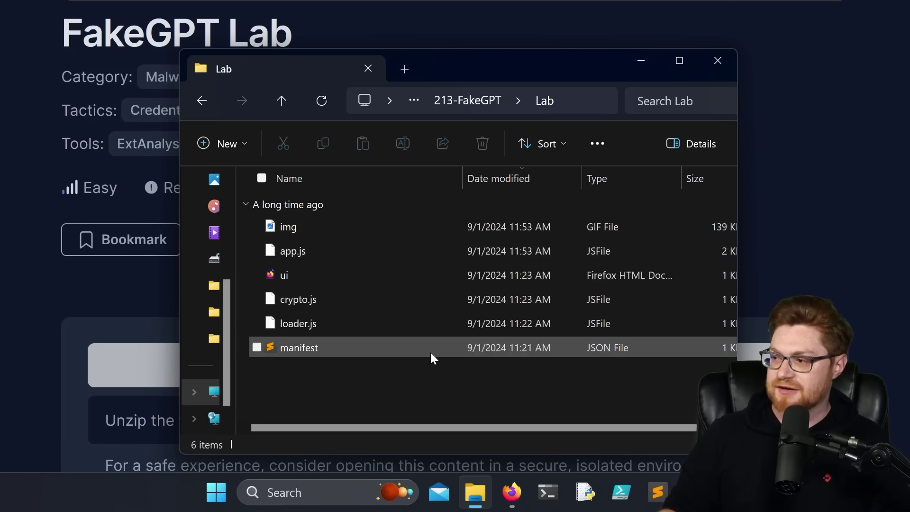
Return to the FakeGPT lab page and zoom it in for reading.
click(820, 233)
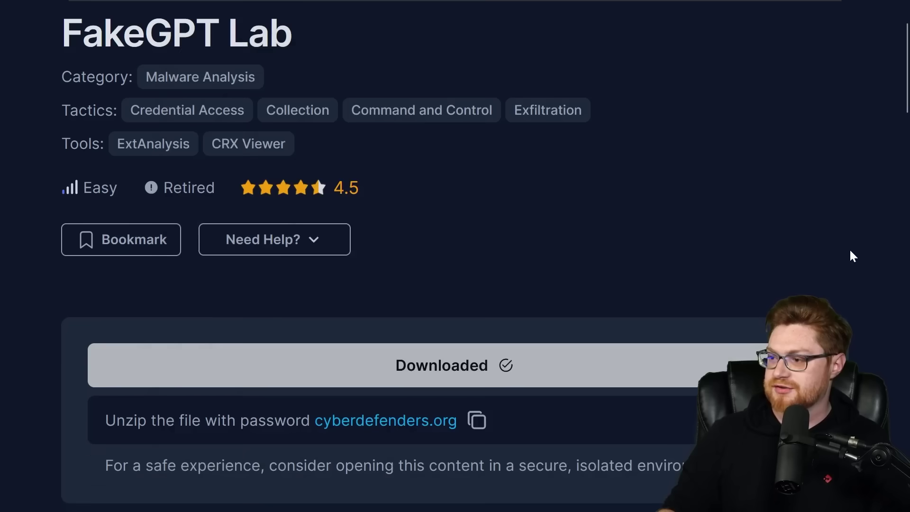
scroll(853, 253, down, 4)
scroll(859, 258, down, 3)
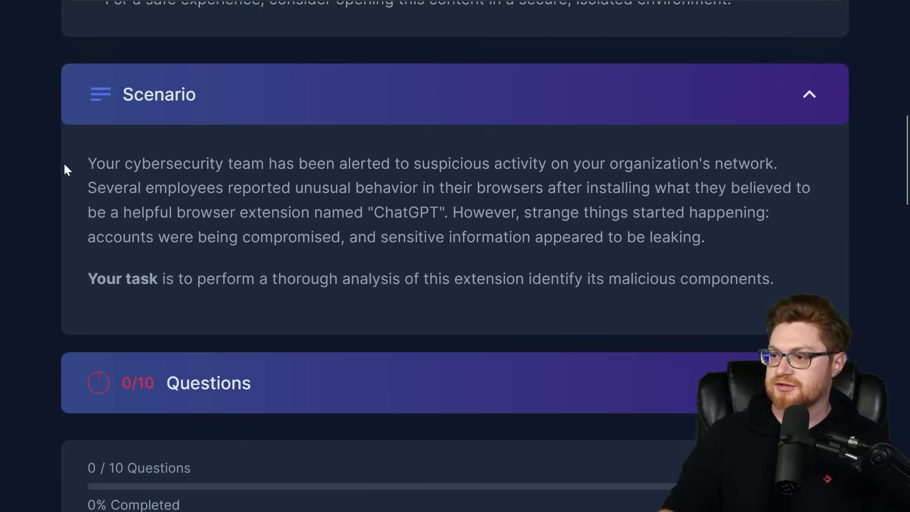
drag(85, 164, 773, 164)
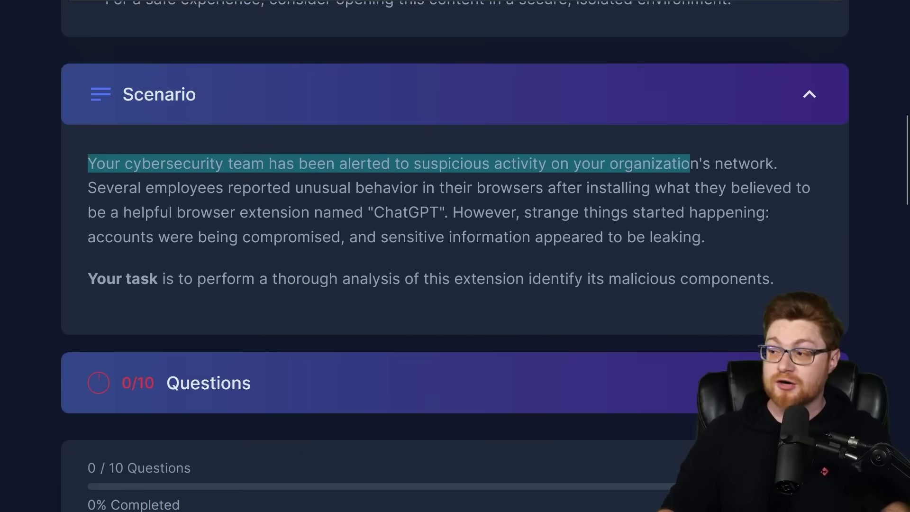
click(786, 159)
key(ctrl+plus)
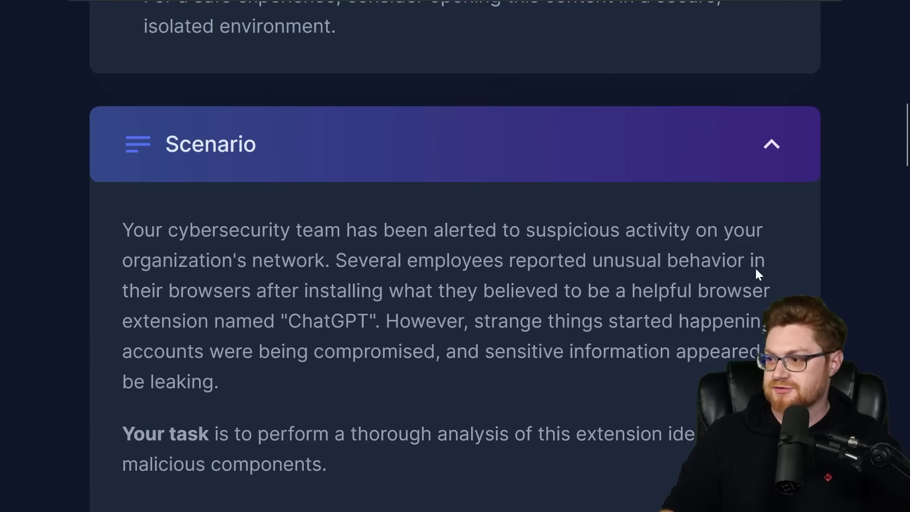
scroll(756, 268, down, 2)
scroll(756, 268, down, 1)
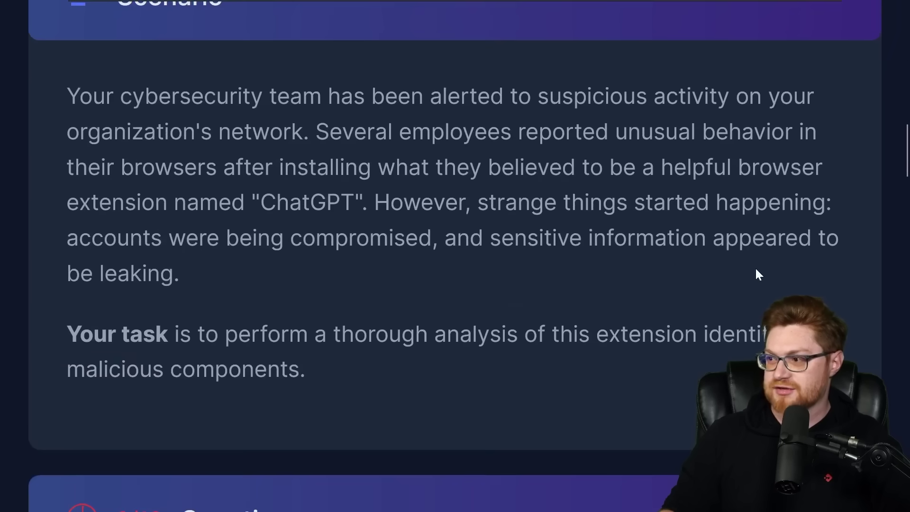
Highlight scenario sentences on browser problems, the 'ChatGPT' extension and compromised accounts.
mouse_move(316, 132)
mouse_down()
mouse_move(817, 131)
mouse_move(469, 167)
mouse_up()
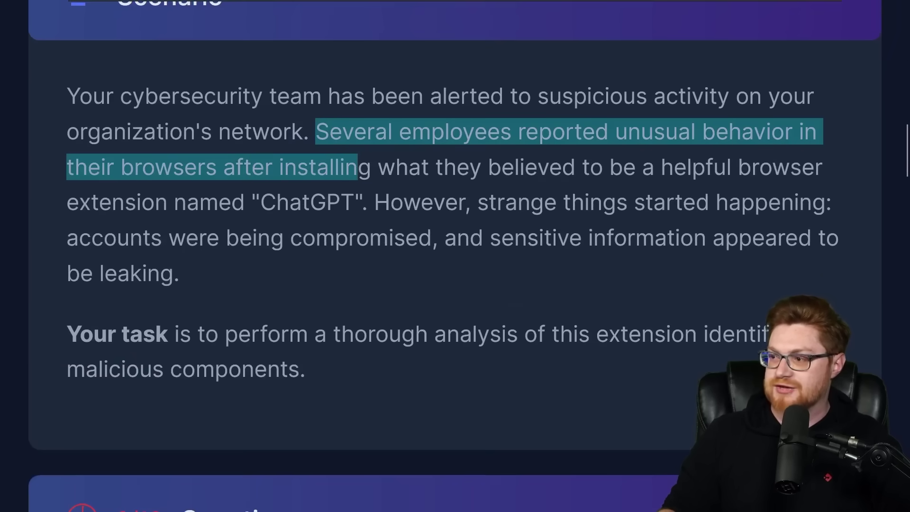
mouse_move(469, 167)
mouse_down()
mouse_move(775, 167)
mouse_move(480, 153)
mouse_move(817, 135)
mouse_up()
double_click(307, 202)
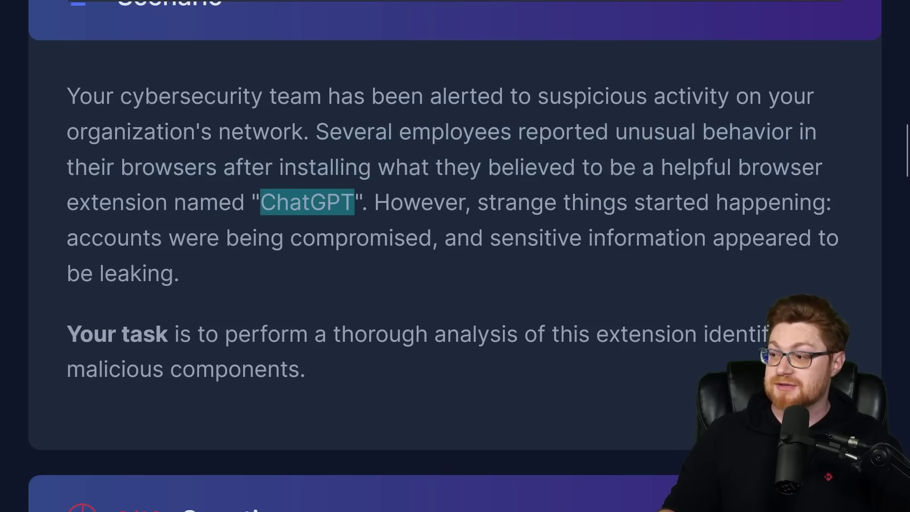
click(308, 202)
drag(376, 202, 838, 202)
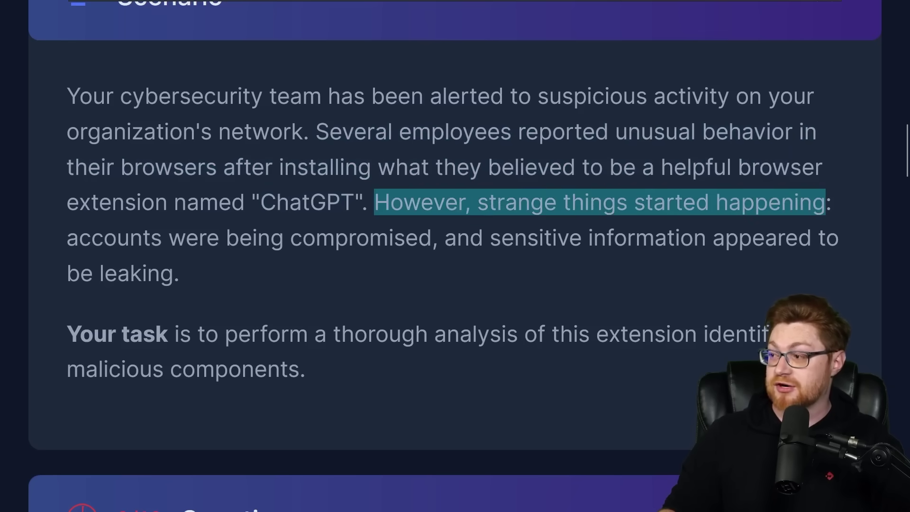
click(587, 217)
mouse_move(67, 238)
mouse_down()
mouse_move(694, 238)
mouse_move(795, 257)
mouse_up()
click(794, 256)
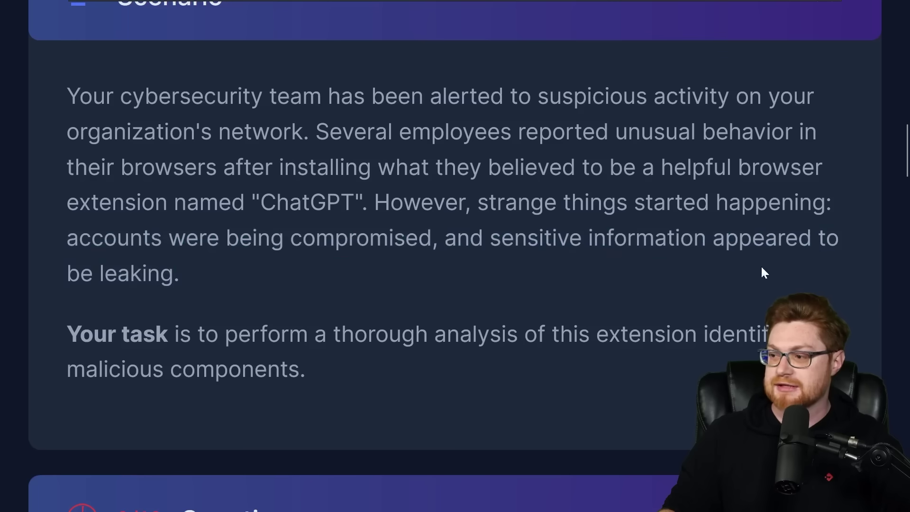
drag(175, 333, 220, 334)
click(451, 362)
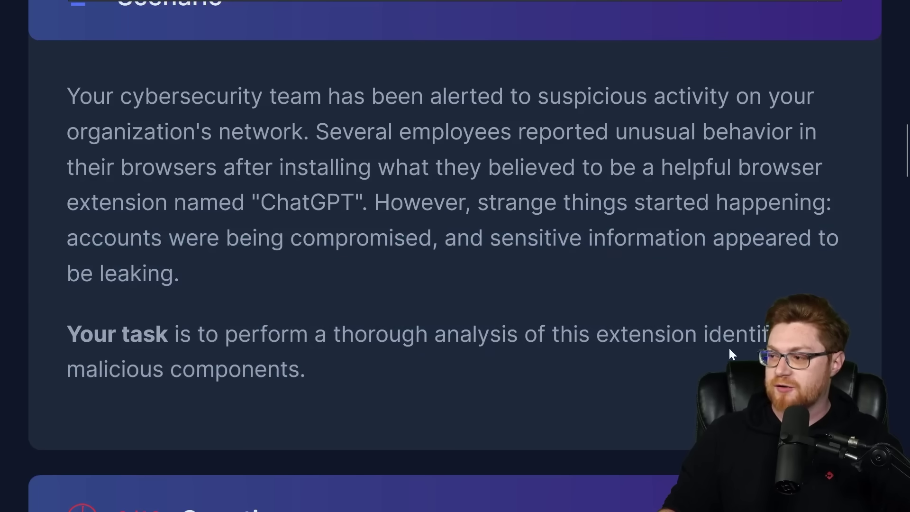
scroll(451, 362, down, 5)
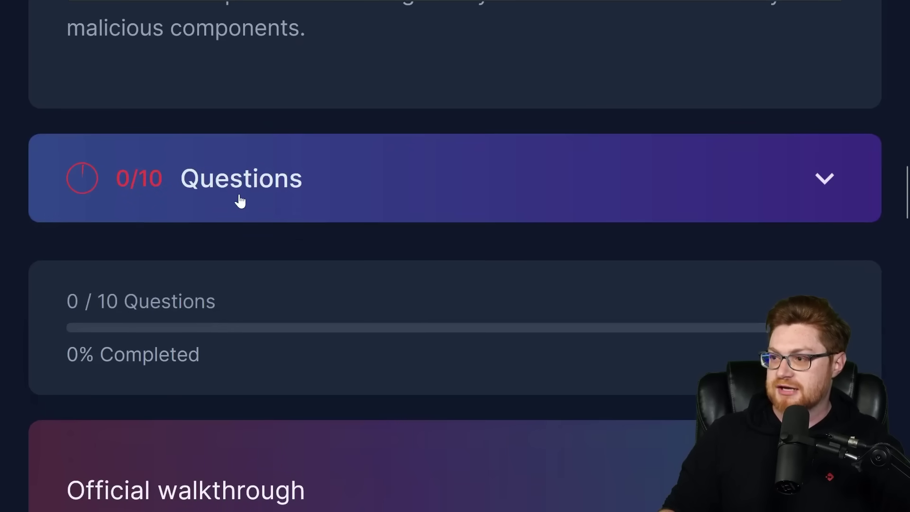
Expand the ten lab questions, read Q1 on URL-obscuring encoding, and switch to Sublime Text.
click(239, 182)
scroll(236, 187, up, 5)
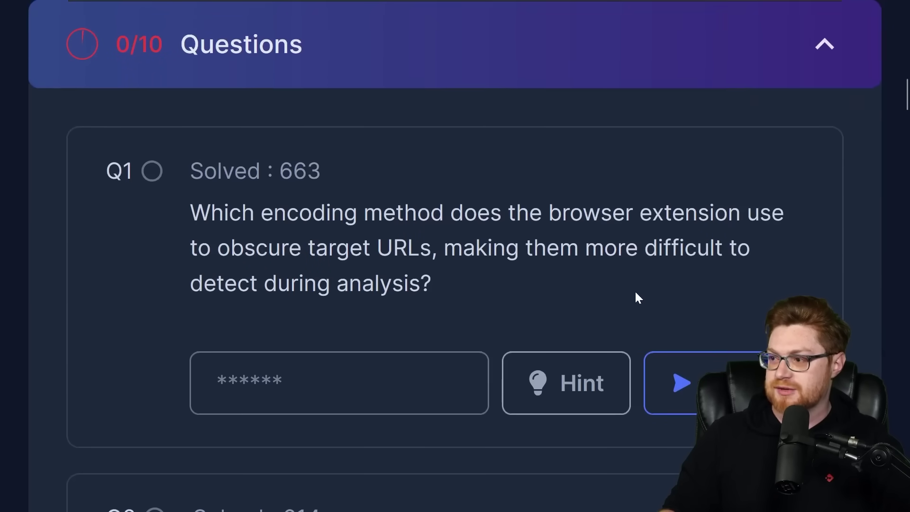
mouse_move(190, 212)
mouse_down()
mouse_move(739, 213)
mouse_move(774, 273)
mouse_up()
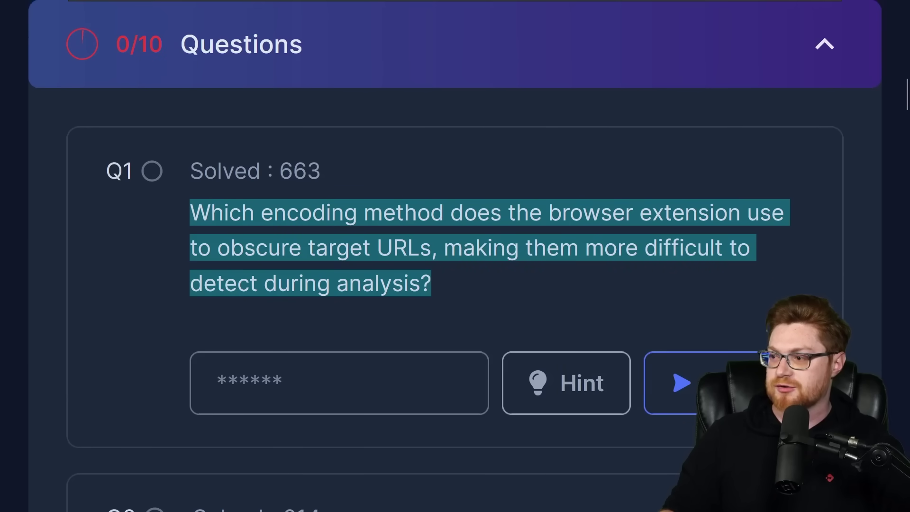
click(533, 288)
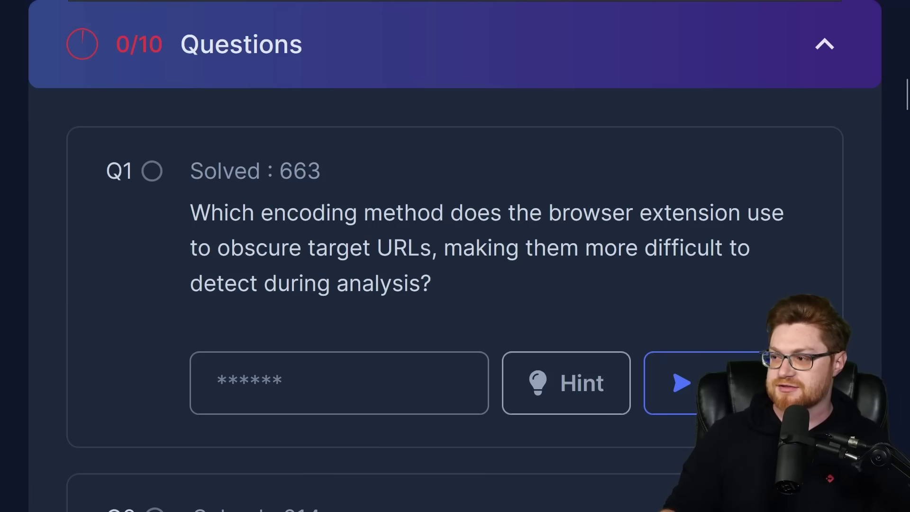
key(alt+Tab)
Open Downloads > 213-FakeGPT > Lab as the Sublime Text project folder.
click(10, 27)
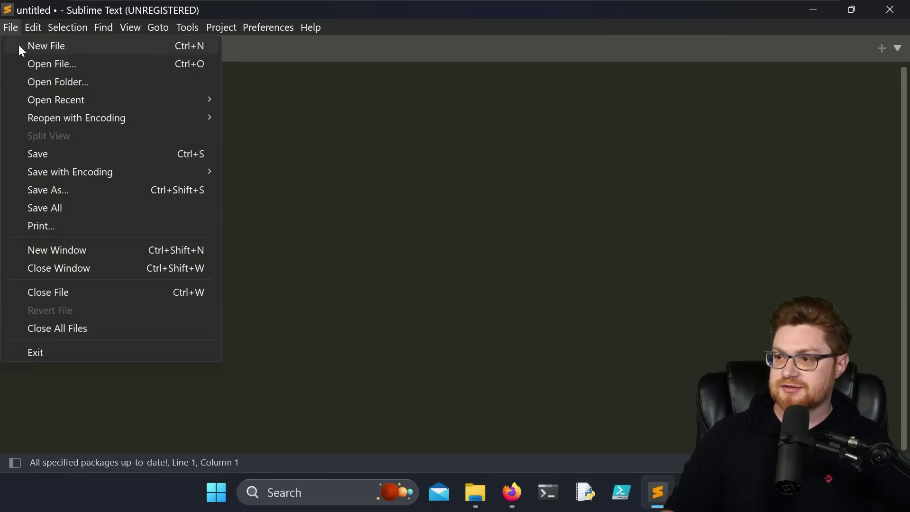
click(32, 81)
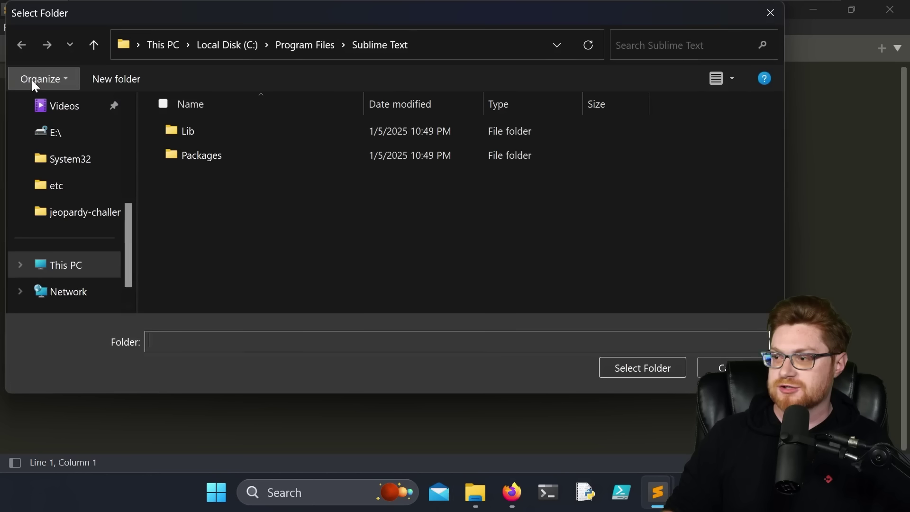
click(466, 45)
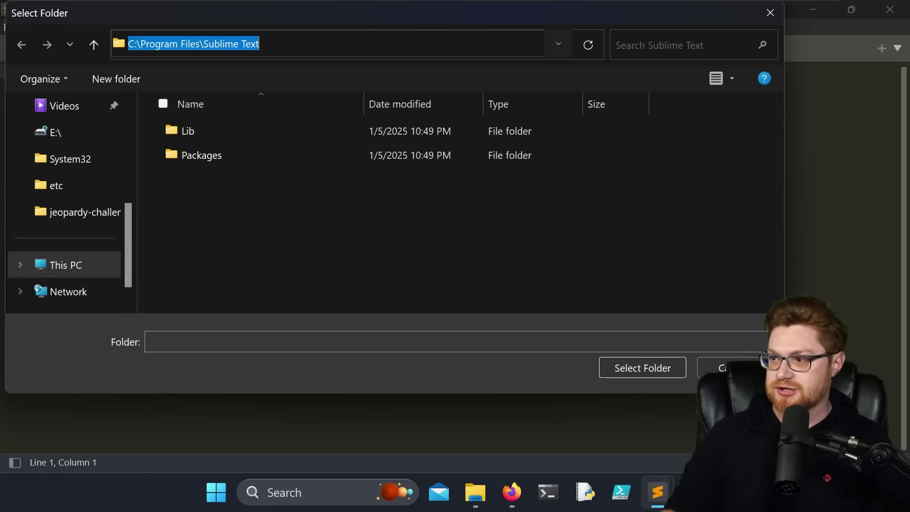
text(Downloads\)
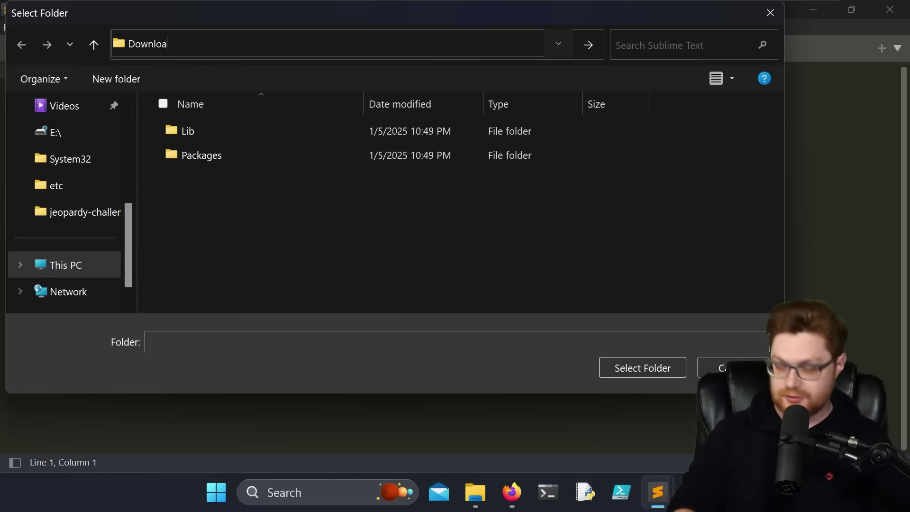
key(Return)
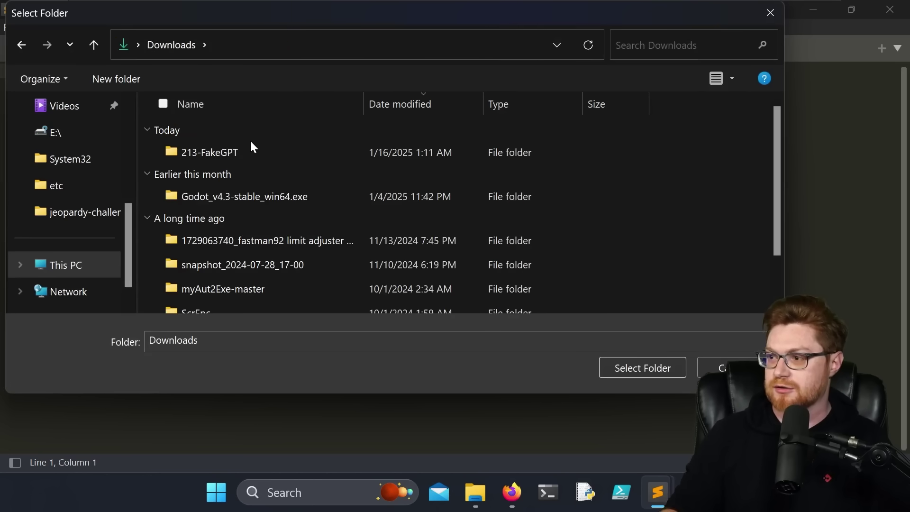
double_click(230, 154)
double_click(200, 157)
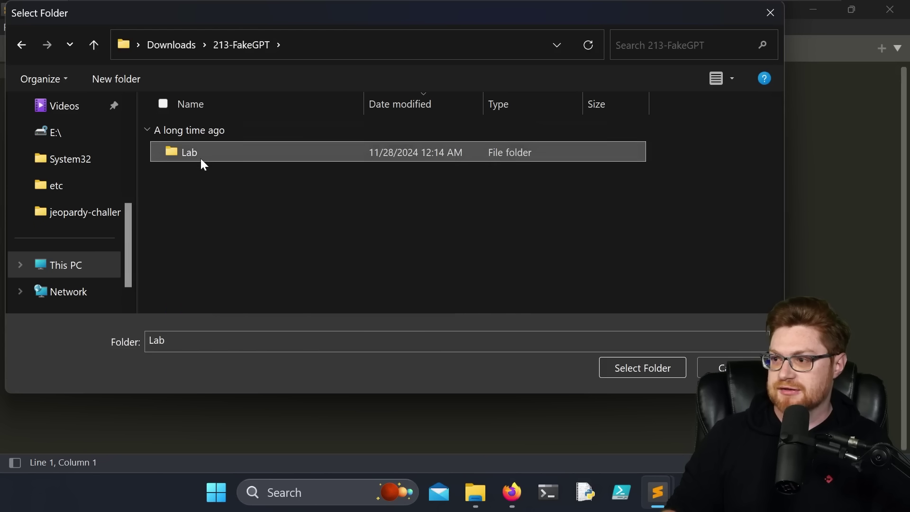
click(632, 368)
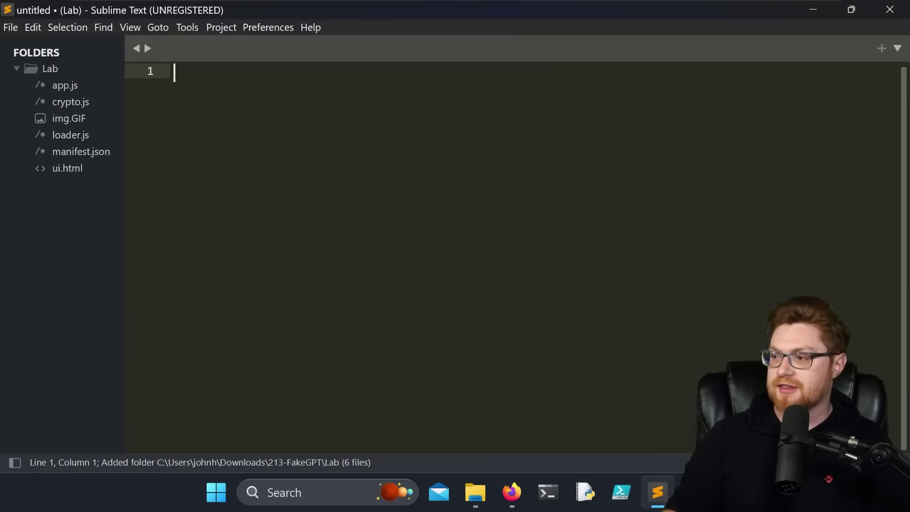
Open manifest.json with enlarged text and highlight its permissions list.
click(61, 84)
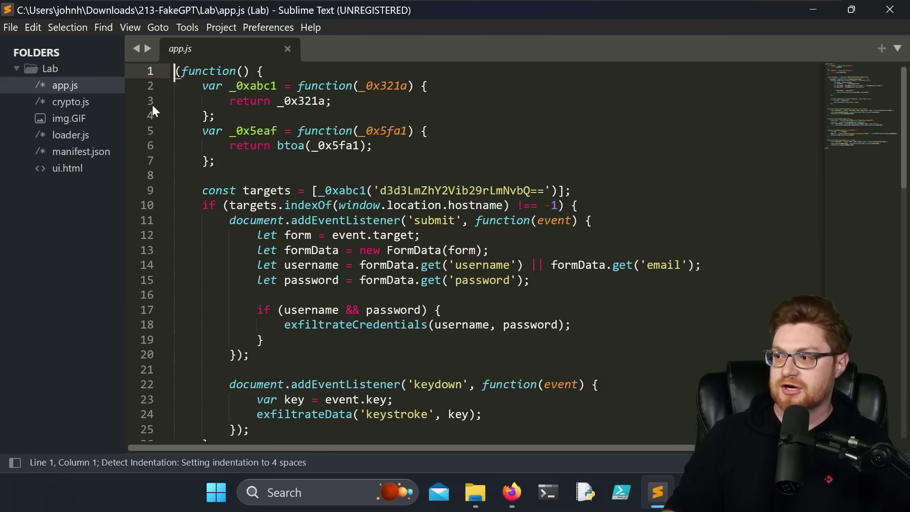
click(76, 153)
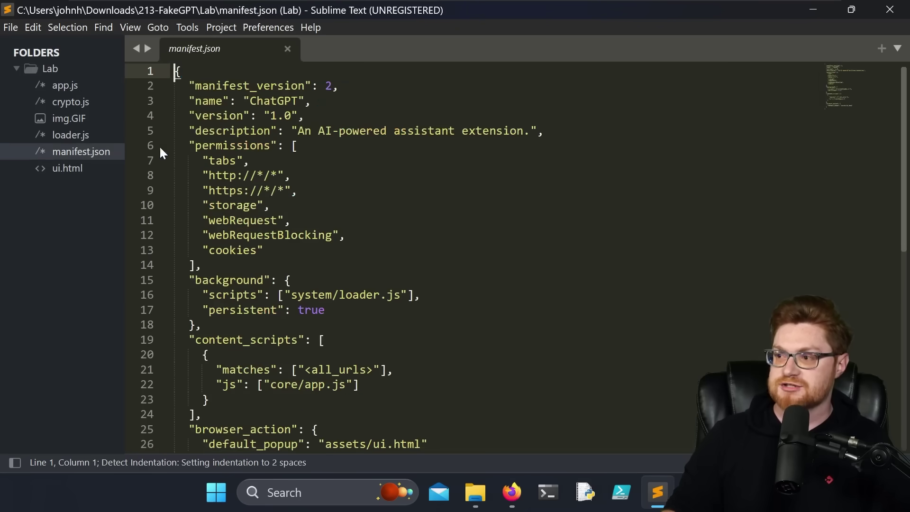
key(ctrl+equal)
key(ctrl+equal)
key(ctrl+equal)
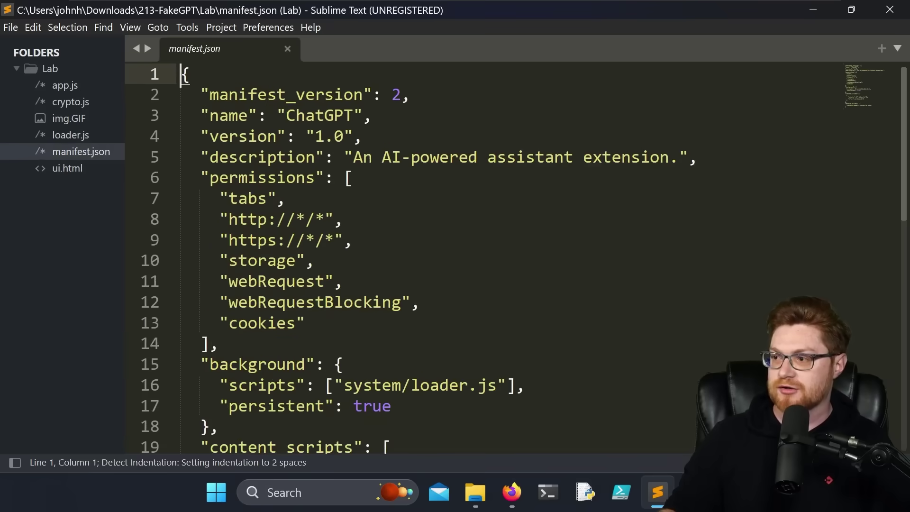
scroll(427, 249, down, 3)
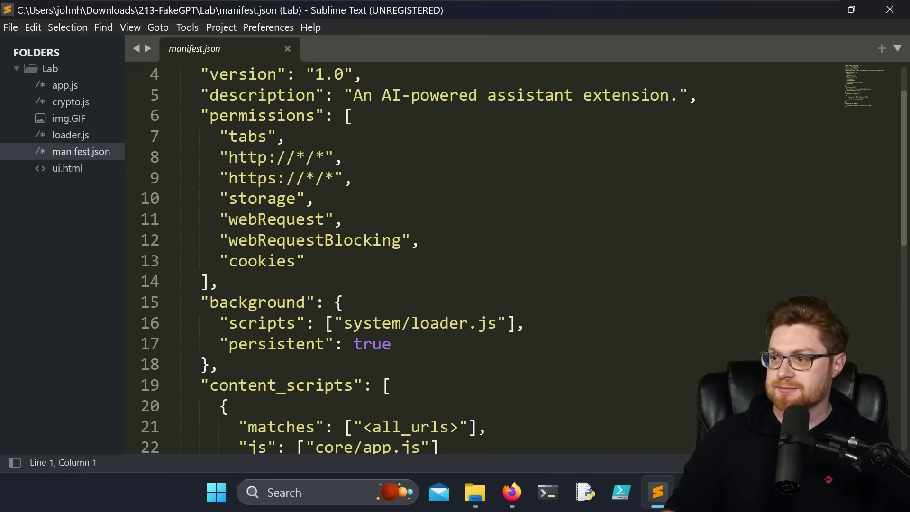
drag(217, 282, 202, 115)
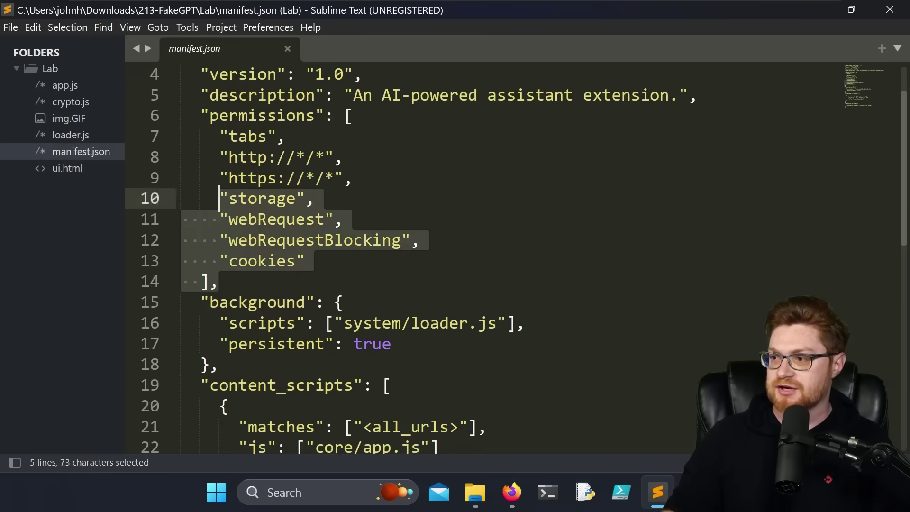
click(198, 116)
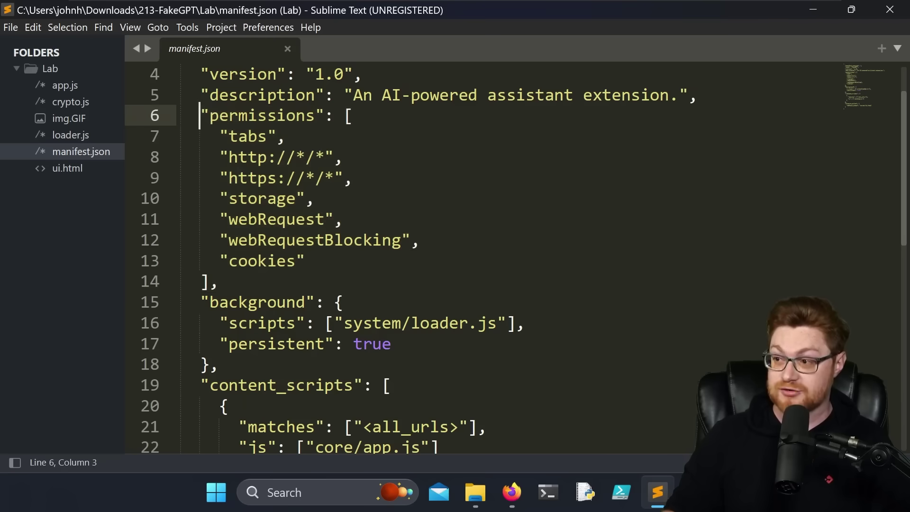
Examine the storage, webRequest, webRequestBlocking and cookies permissions one by one.
drag(221, 198, 315, 198)
click(314, 199)
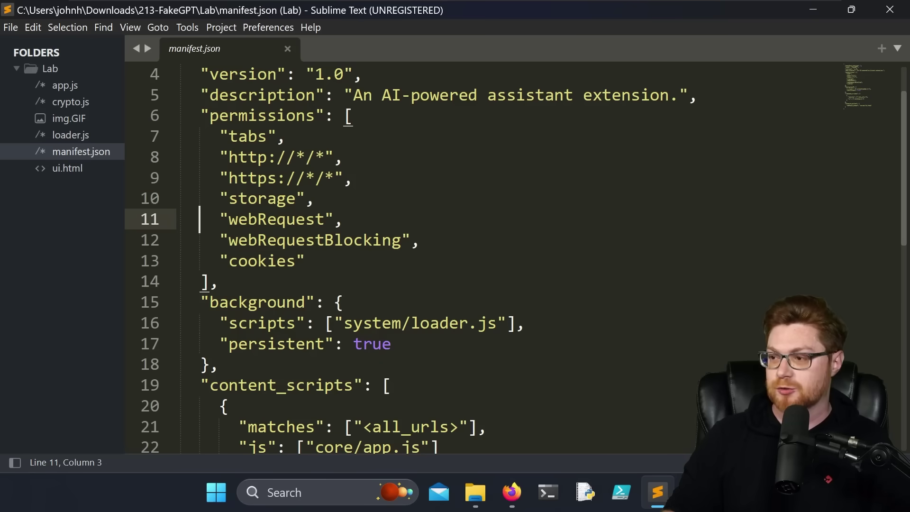
drag(221, 220, 419, 240)
click(419, 239)
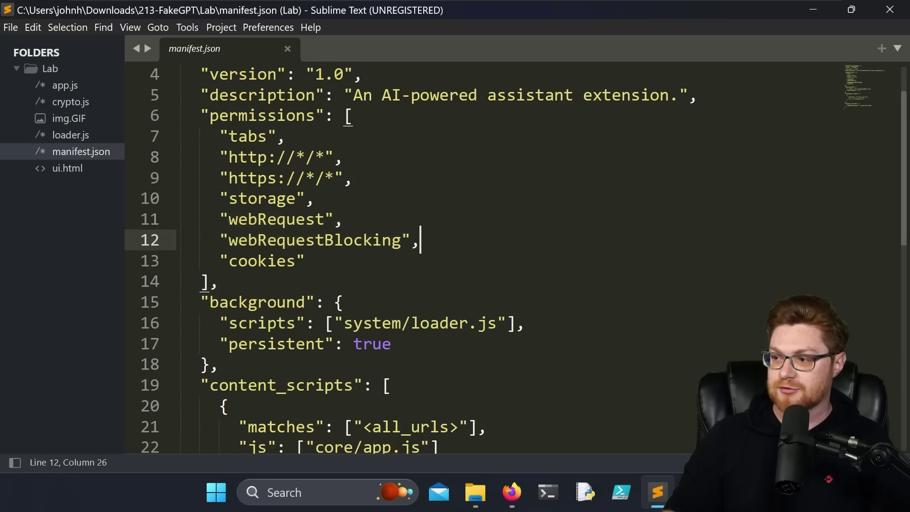
drag(306, 261, 180, 199)
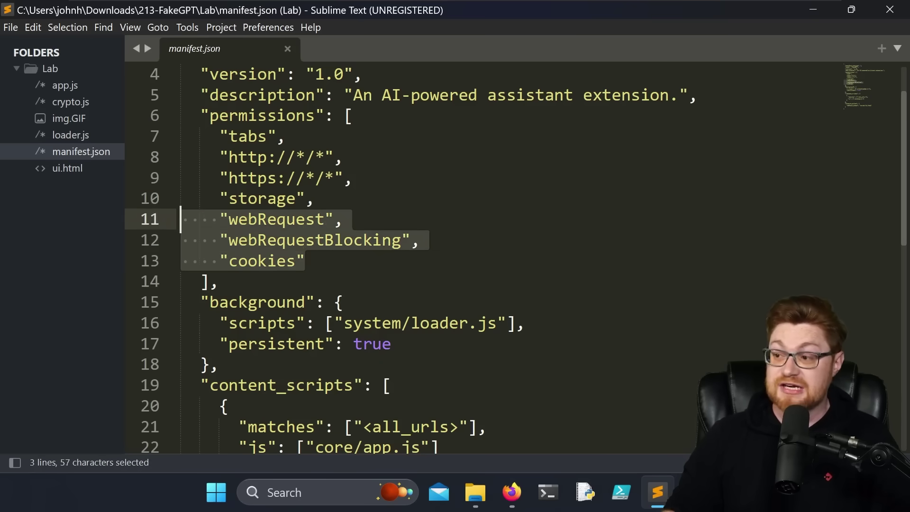
click(463, 242)
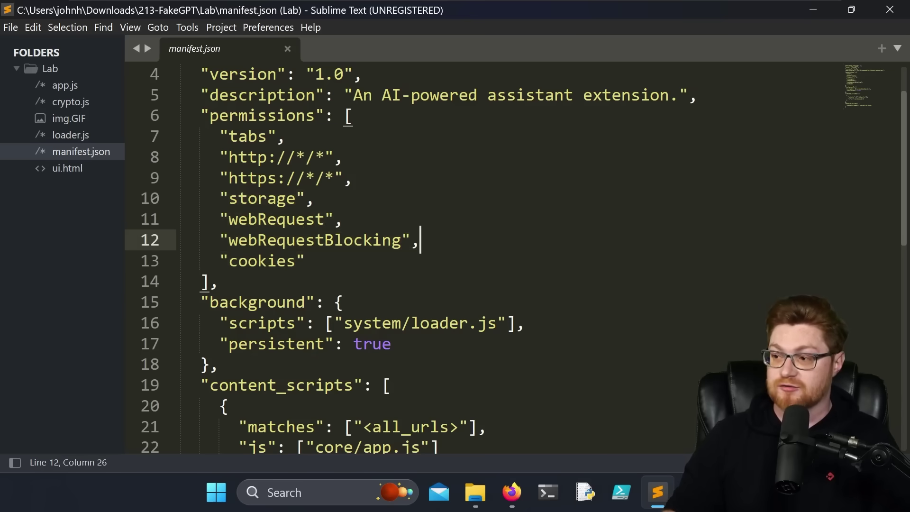
mouse_move(420, 239)
mouse_down()
mouse_move(179, 240)
mouse_move(306, 261)
mouse_up()
click(179, 240)
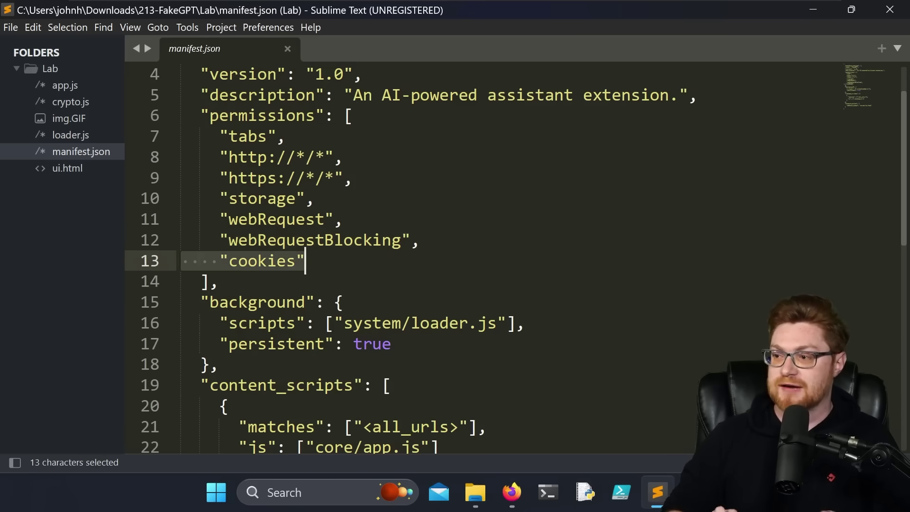
click(181, 219)
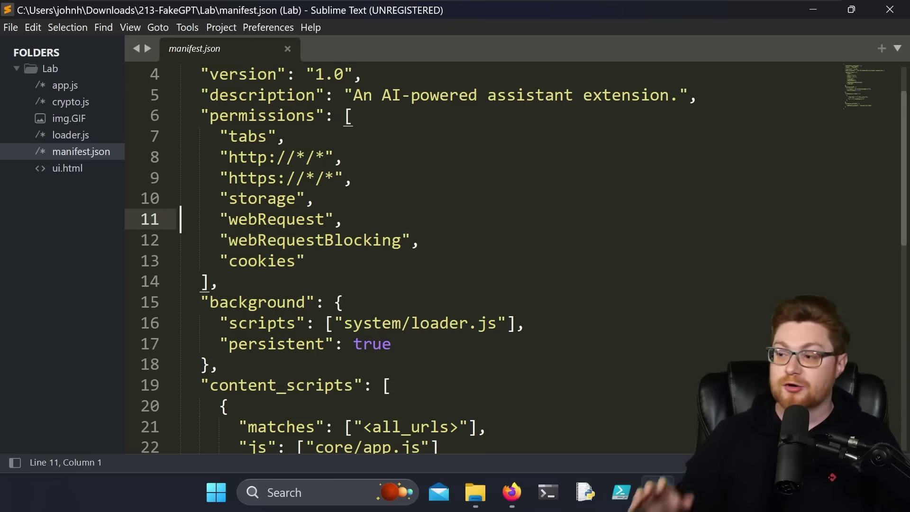
scroll(427, 248, down, 1)
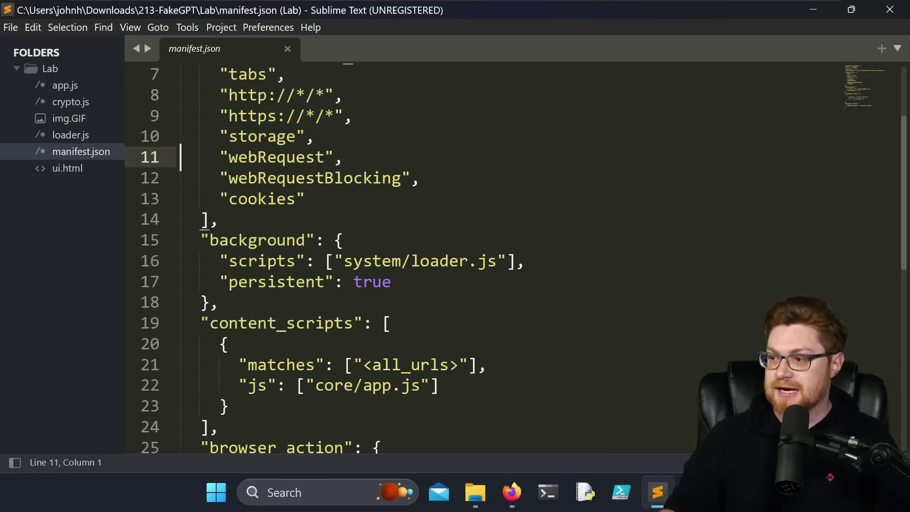
Review the background loader script, the all-URLs content script and the browser action popup.
drag(221, 261, 525, 261)
click(525, 261)
scroll(427, 250, down, 1)
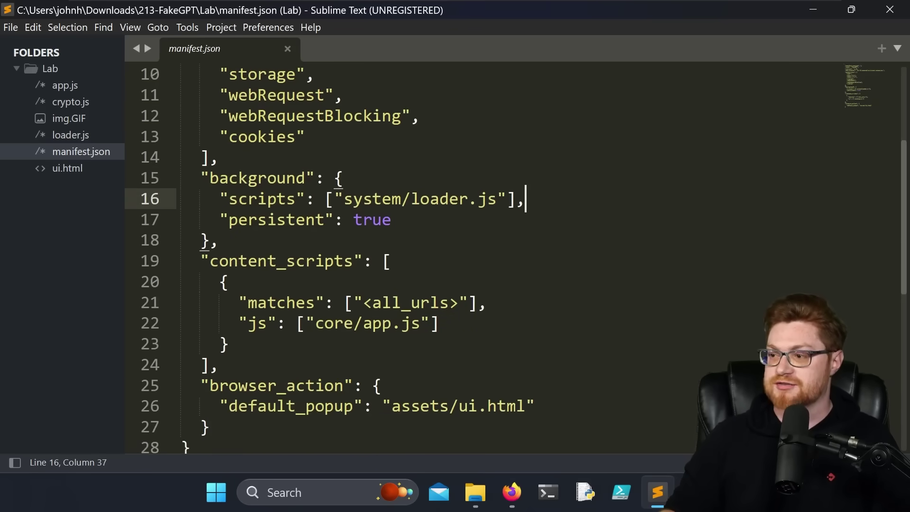
drag(391, 220, 181, 178)
click(391, 220)
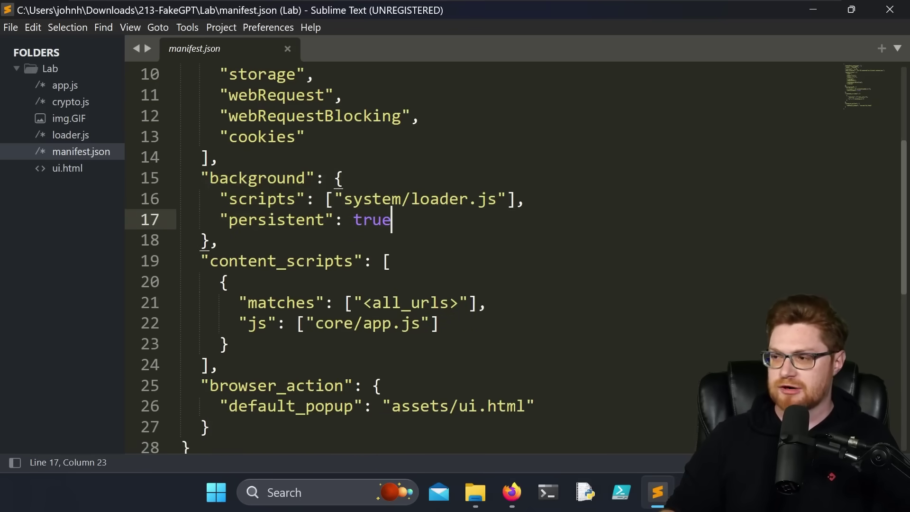
scroll(427, 249, down, 1)
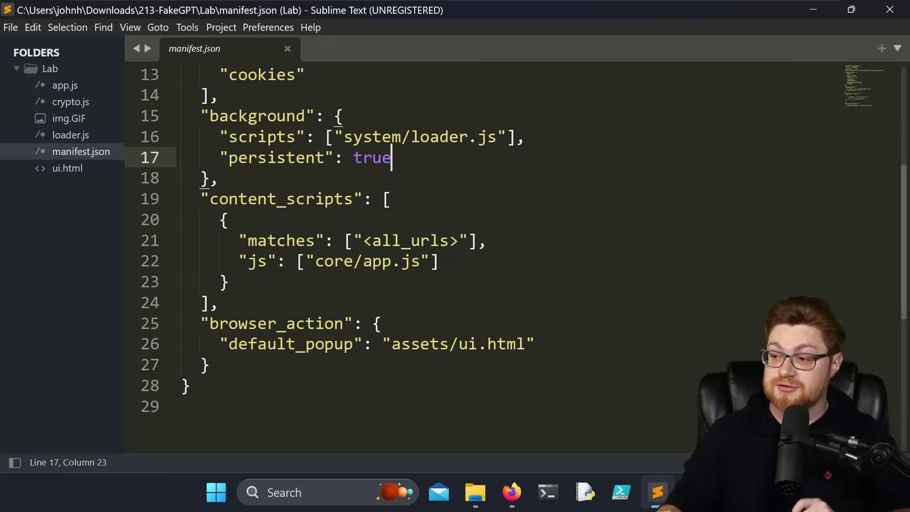
click(230, 281)
drag(229, 282, 220, 219)
click(336, 261)
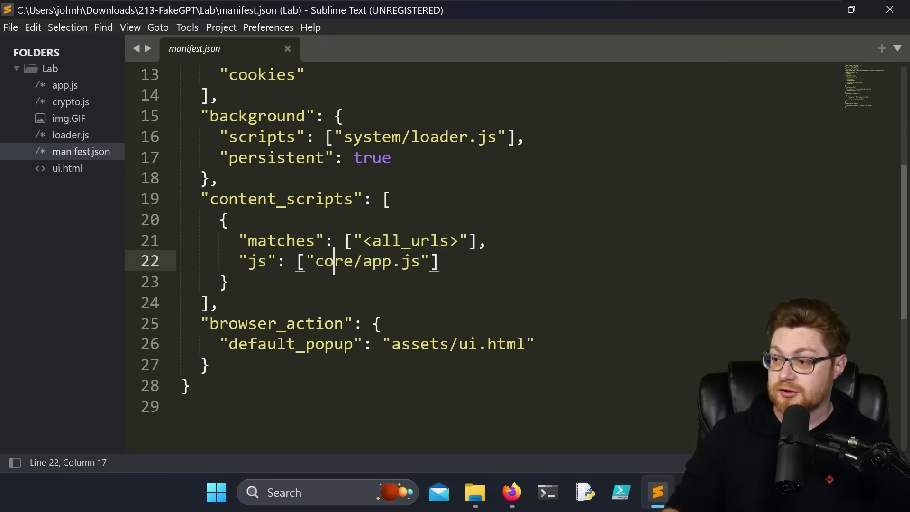
click(212, 365)
drag(212, 365, 203, 324)
click(313, 344)
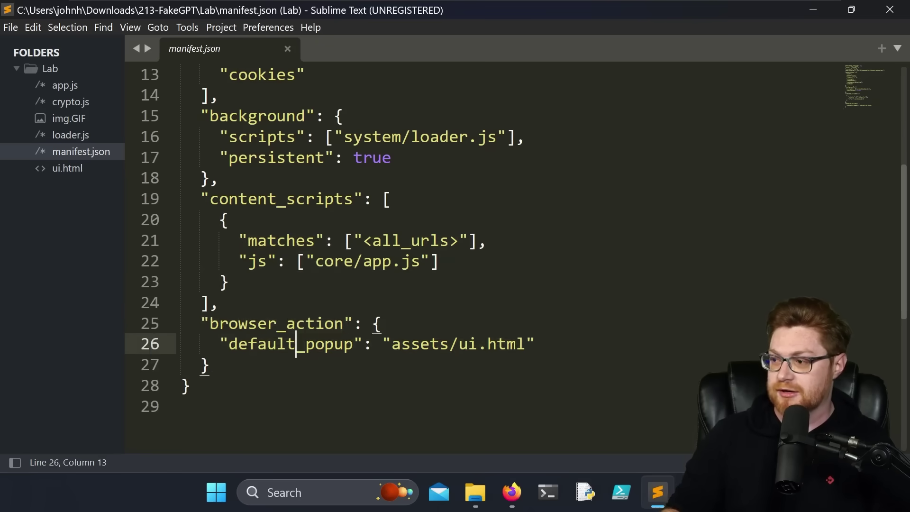
scroll(313, 344, up, 3)
scroll(312, 285, up, 3)
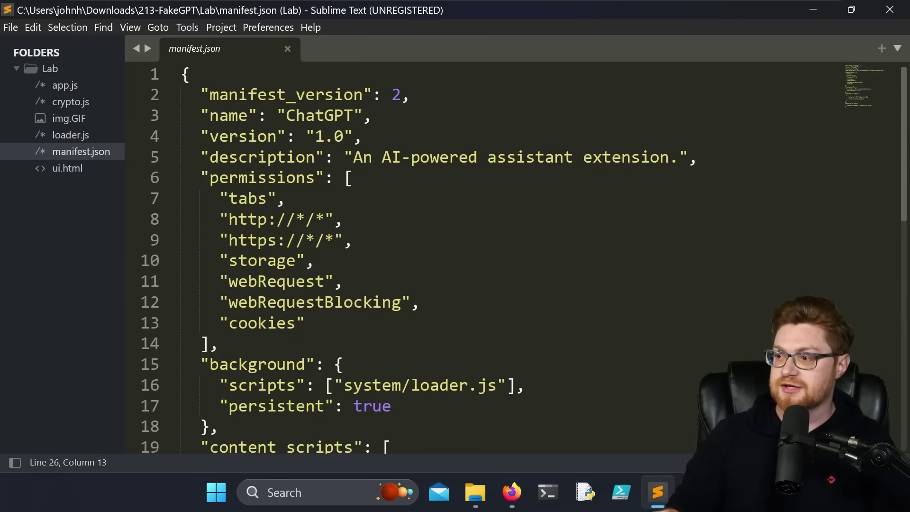
click(74, 134)
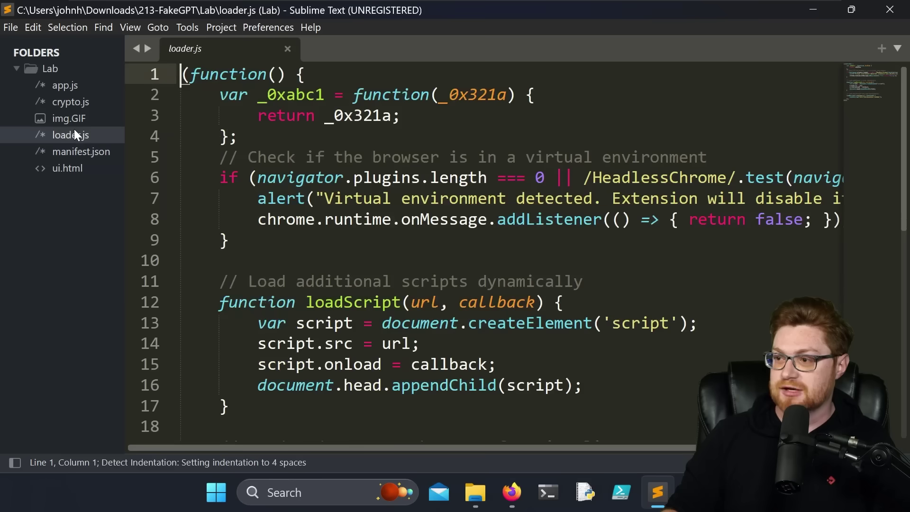
key(ctrl+minus)
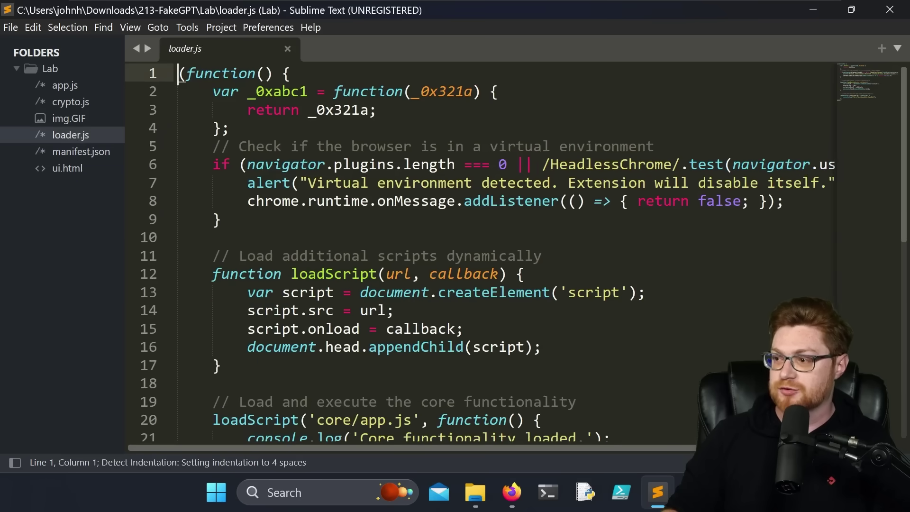
key(ctrl+minus)
key(ctrl+minus)
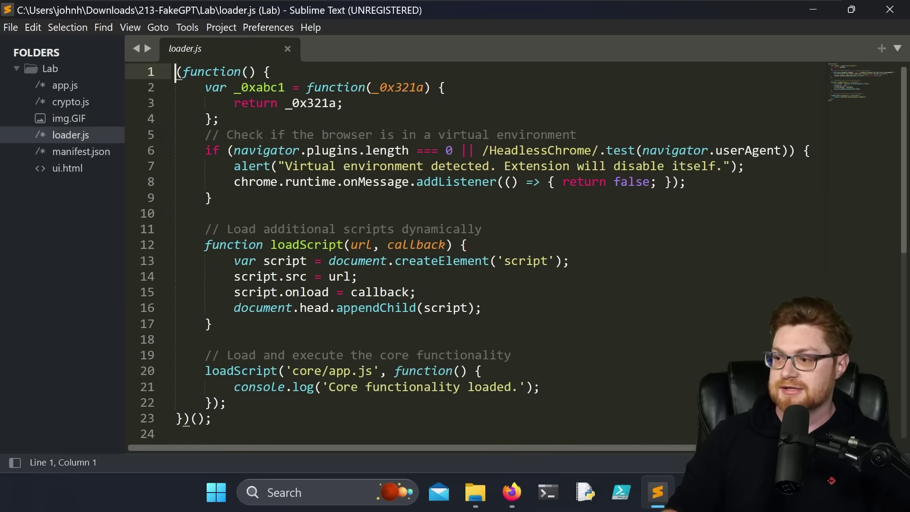
mouse_move(298, 371)
mouse_down()
mouse_move(228, 402)
mouse_move(198, 355)
mouse_move(481, 370)
mouse_up()
click(227, 402)
click(196, 355)
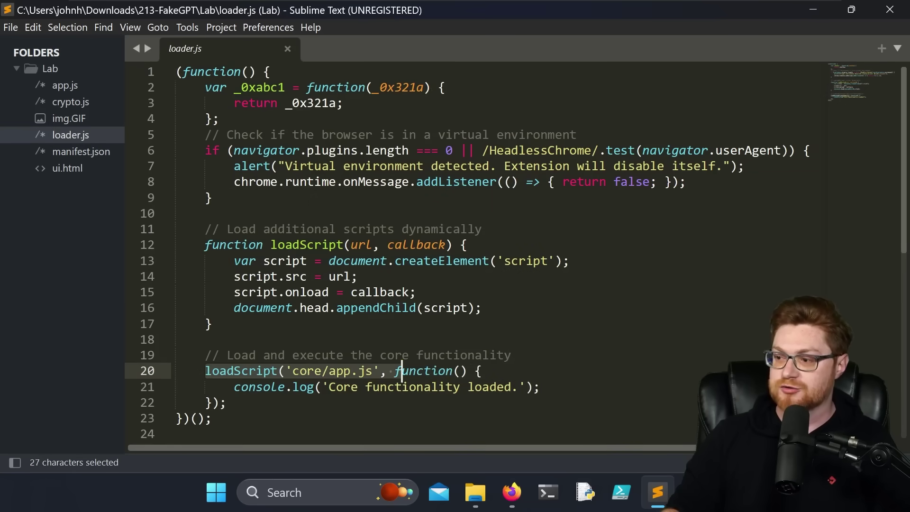
click(480, 371)
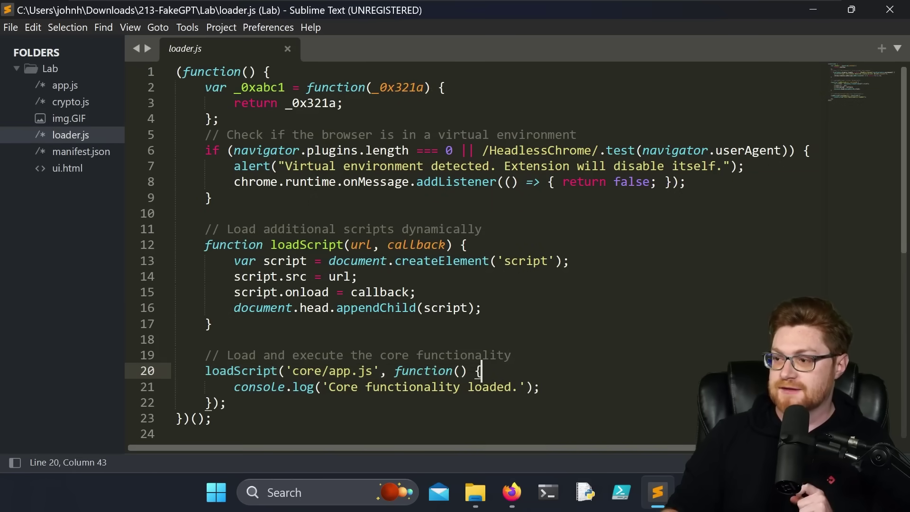
mouse_move(214, 324)
mouse_down()
mouse_move(235, 270)
mouse_move(206, 245)
mouse_up()
click(205, 245)
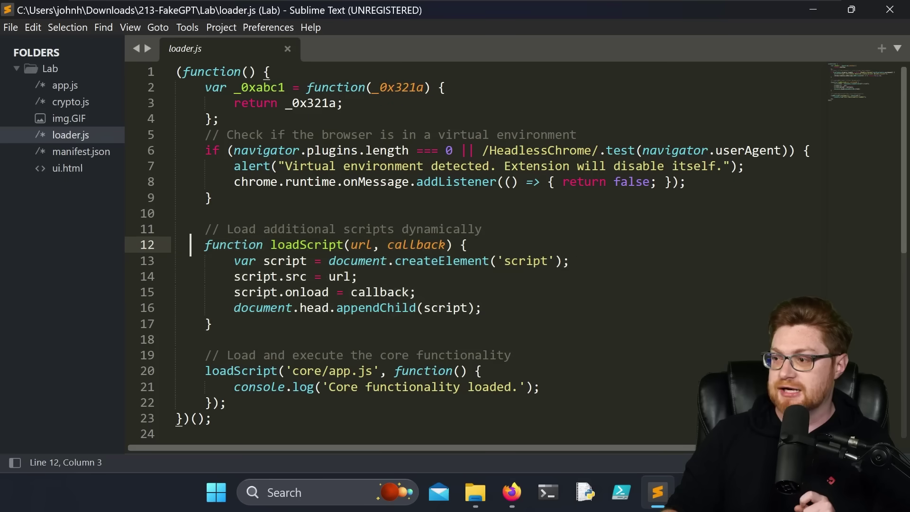
drag(264, 245, 467, 245)
click(466, 245)
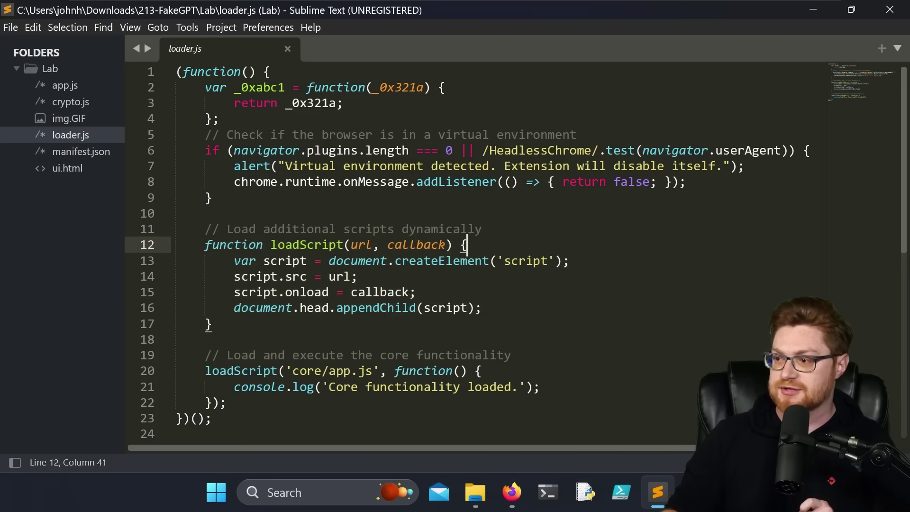
double_click(441, 261)
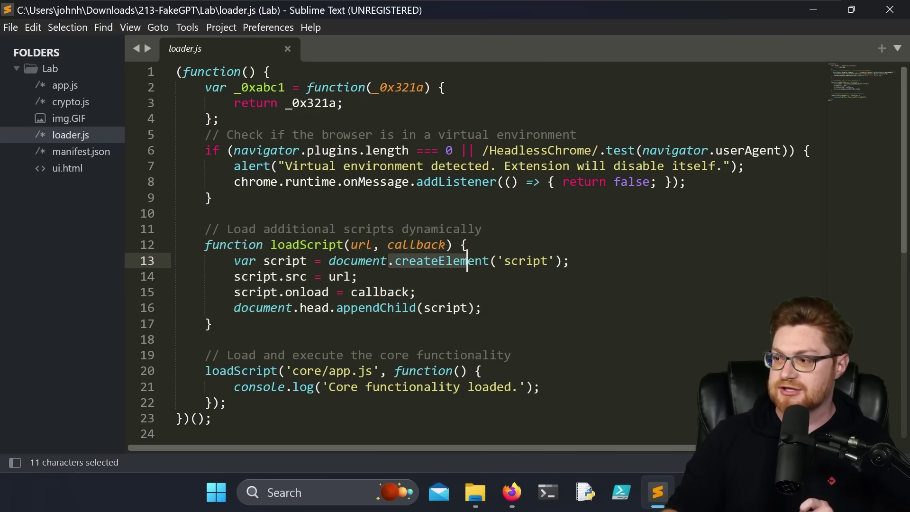
click(481, 307)
click(211, 197)
mouse_move(211, 178)
mouse_down()
mouse_move(198, 116)
mouse_move(576, 116)
mouse_up()
click(257, 116)
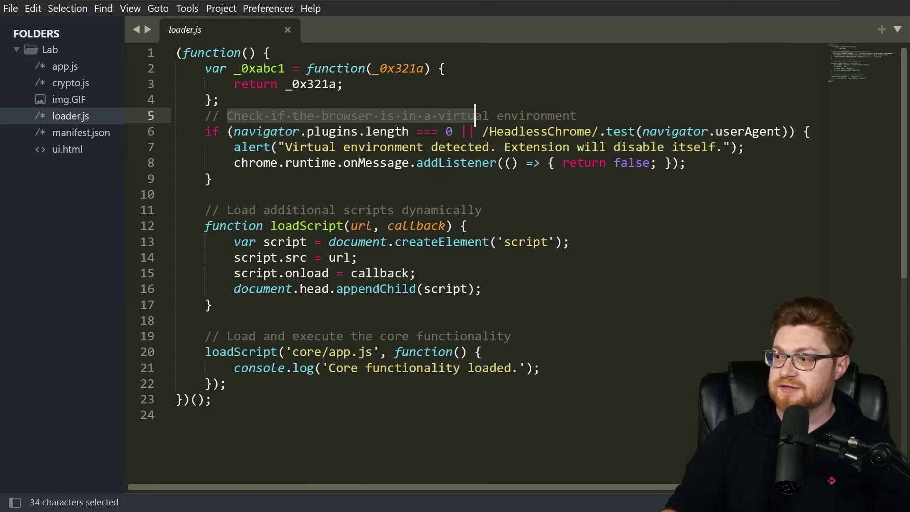
click(575, 116)
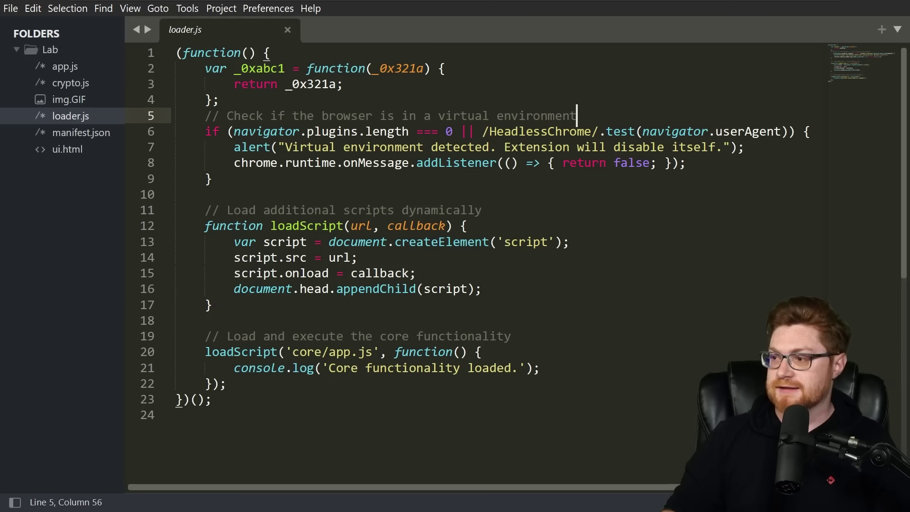
mouse_move(228, 131)
mouse_down()
mouse_move(714, 131)
mouse_move(739, 147)
mouse_move(790, 131)
mouse_move(686, 162)
mouse_up()
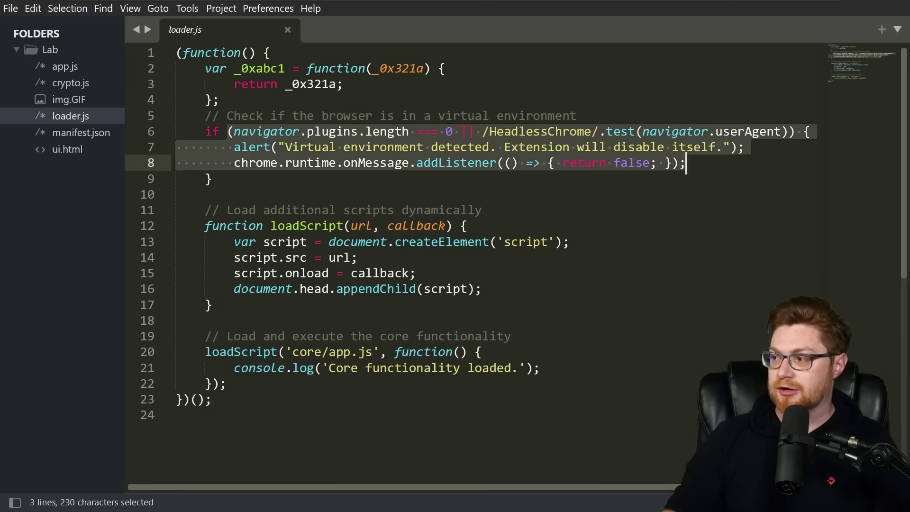
click(686, 163)
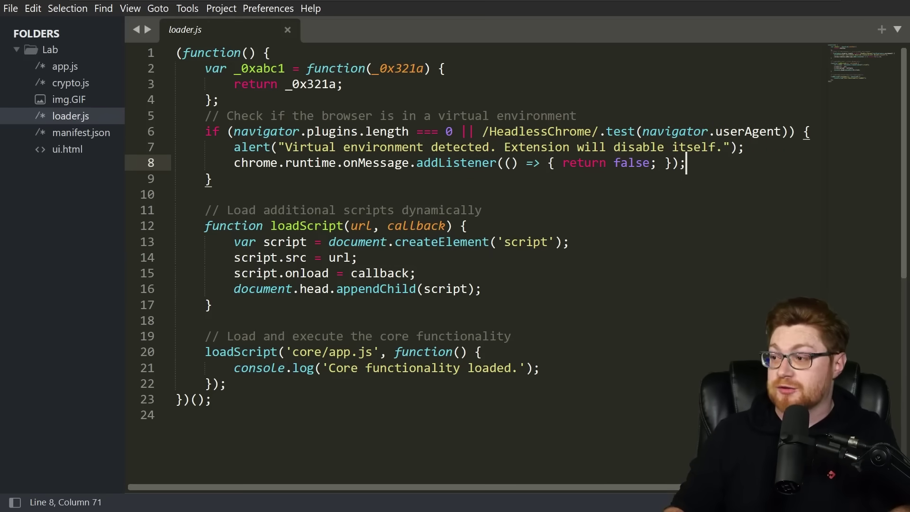
key(Down)
key(shift+Up)
key(shift+Up)
key(shift+Up)
key(Right)
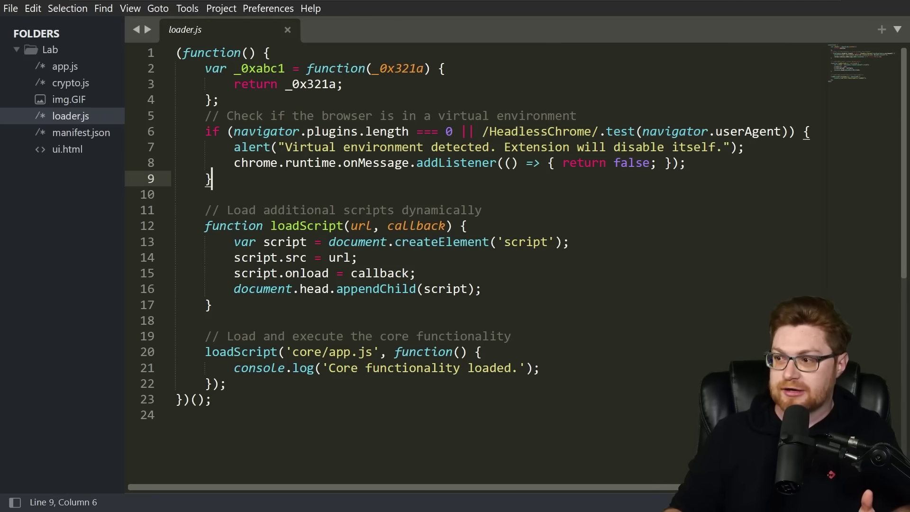
key(Up)
key(Up)
key(Home)
key(ctrl+shift+Right)
key(ctrl+shift+Right)
key(shift+End)
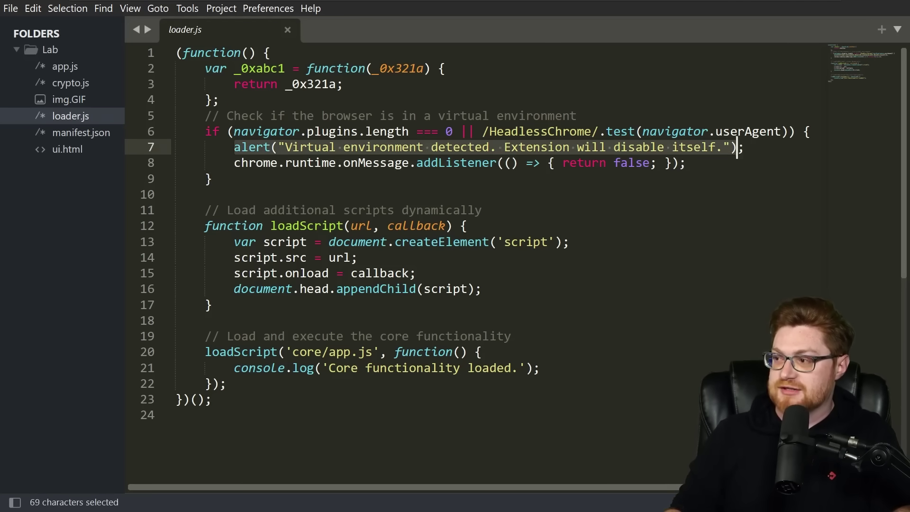
key(shift+Down)
key(shift+End)
key(Right)
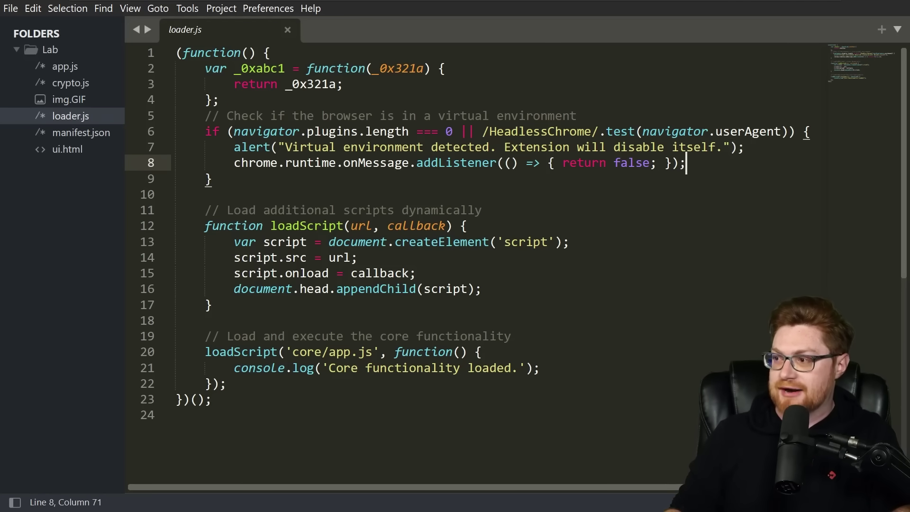
drag(227, 384, 199, 337)
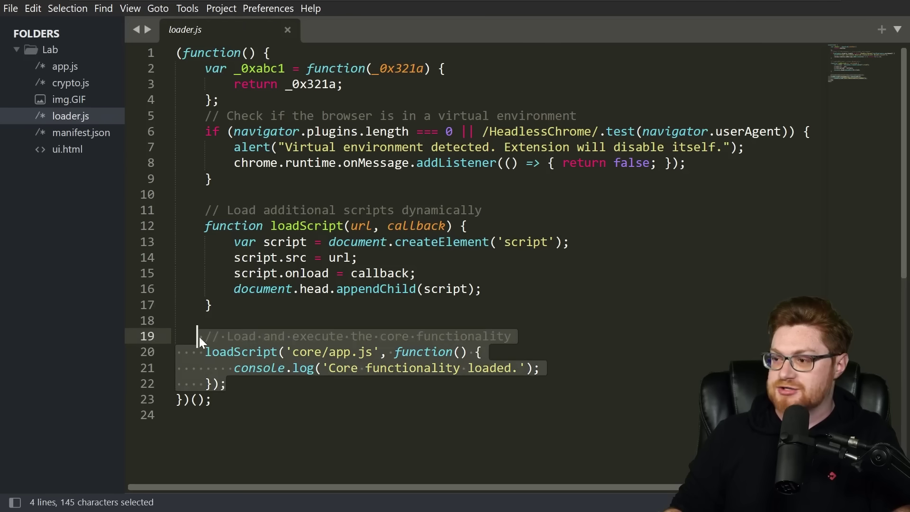
Open app.js and examine the _0xabc1 and _0x5eaf helpers and the line-9 targets array.
click(178, 321)
click(64, 68)
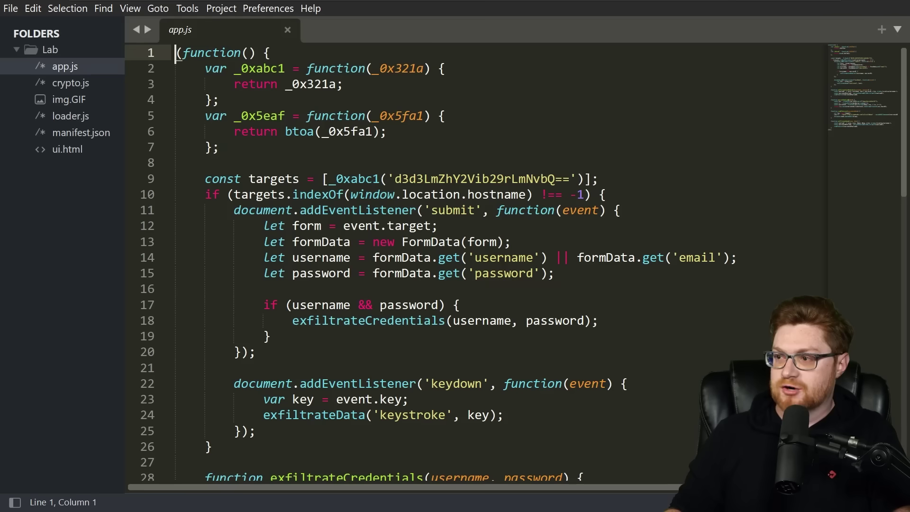
mouse_move(205, 68)
mouse_down()
mouse_move(256, 132)
mouse_move(218, 147)
mouse_up()
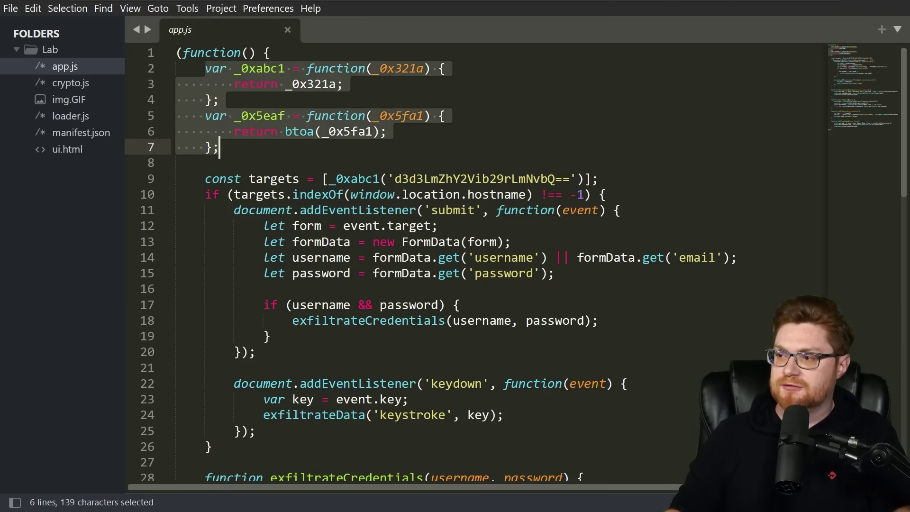
click(258, 147)
double_click(260, 68)
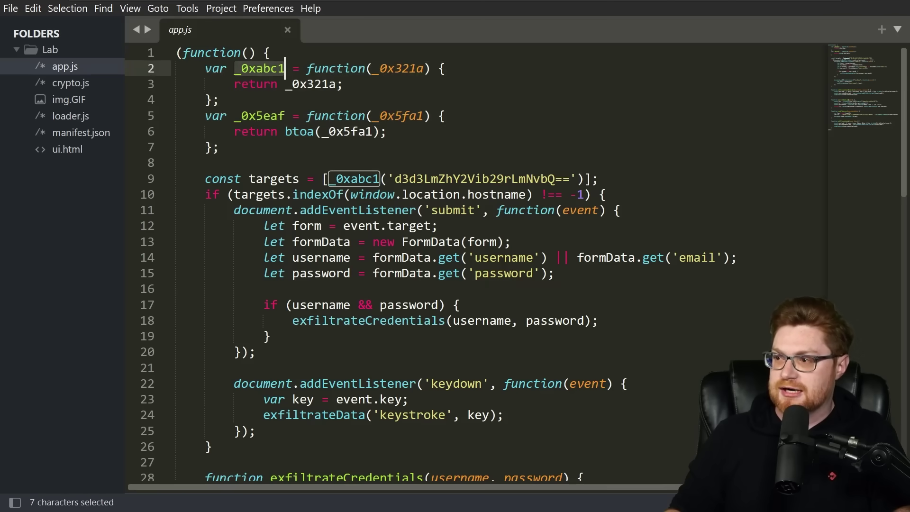
double_click(260, 116)
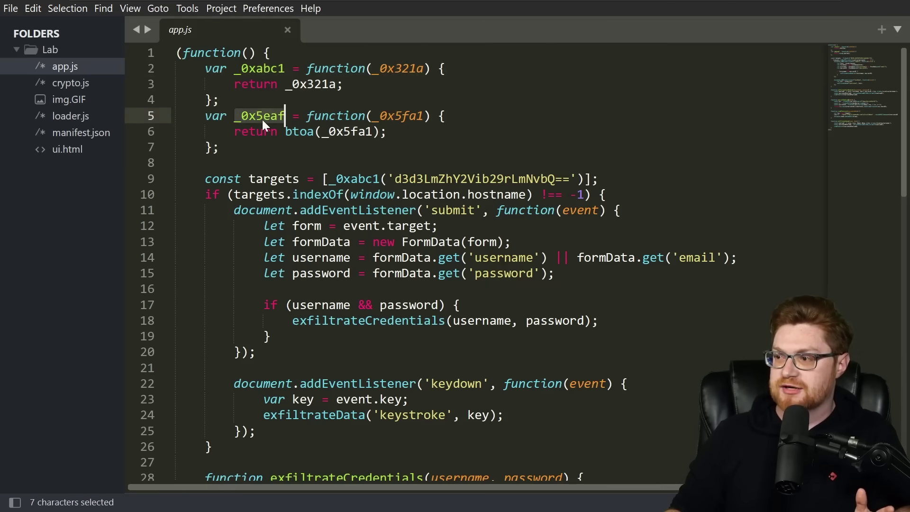
drag(204, 179, 597, 179)
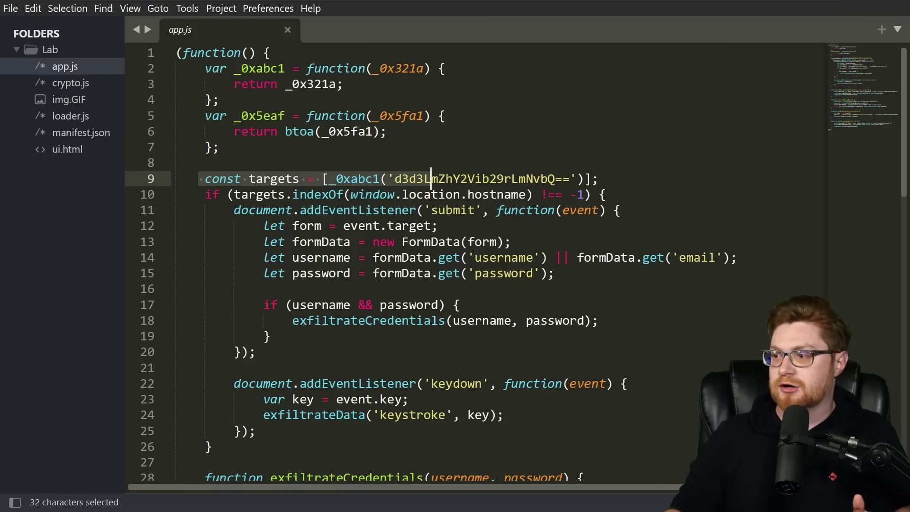
click(598, 178)
Pad the _0xabc1 call inside the targets bracket and locate its definition on line 2.
click(329, 179)
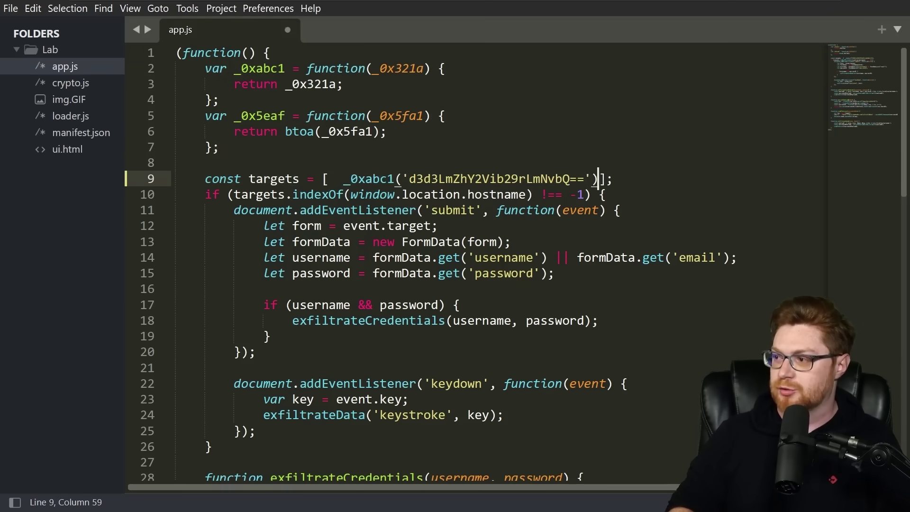
drag(605, 179, 344, 179)
double_click(362, 178)
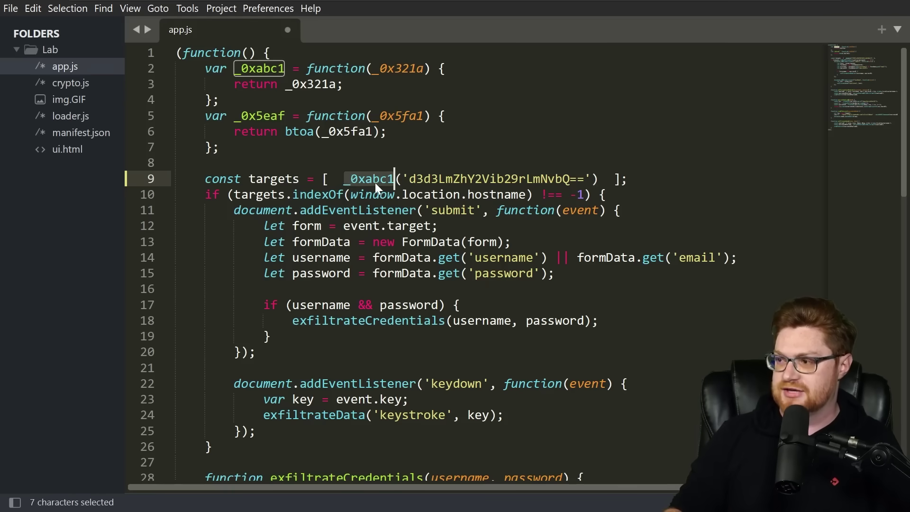
double_click(253, 68)
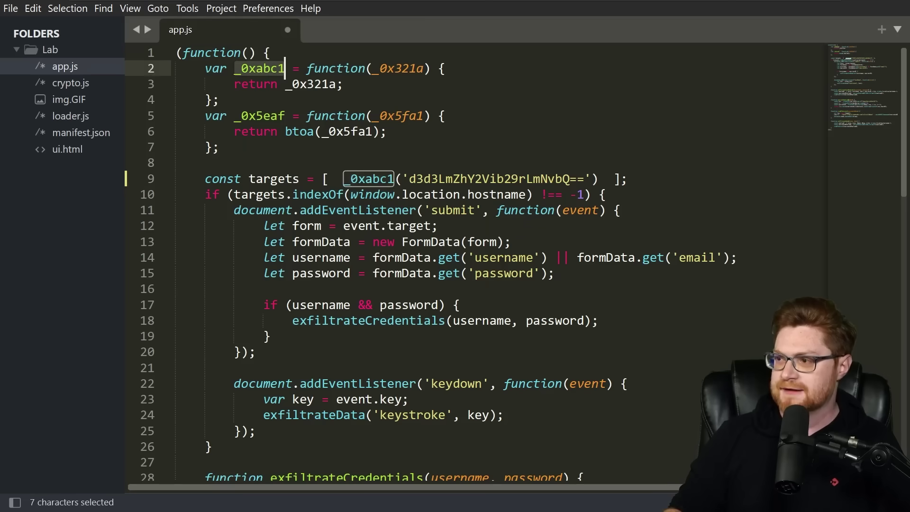
Trace the _0x321a parameter through _0xabc1, then reselect the encoded line-9 string.
click(284, 68)
double_click(259, 68)
double_click(313, 84)
click(379, 69)
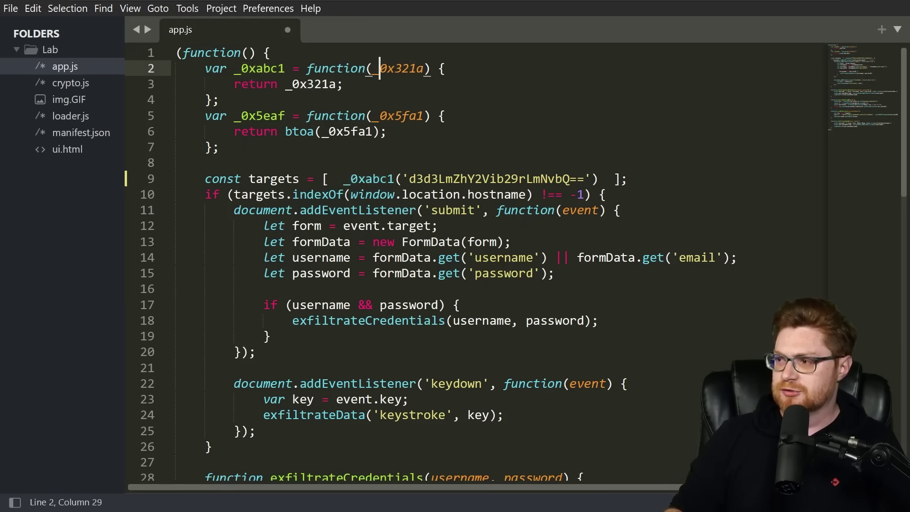
double_click(385, 68)
double_click(313, 84)
click(406, 69)
double_click(406, 69)
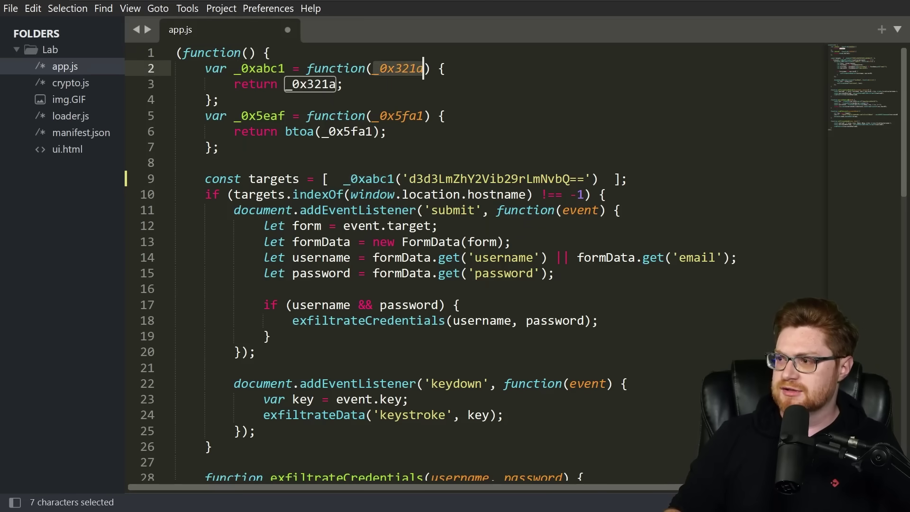
click(315, 84)
double_click(314, 84)
double_click(398, 69)
click(324, 84)
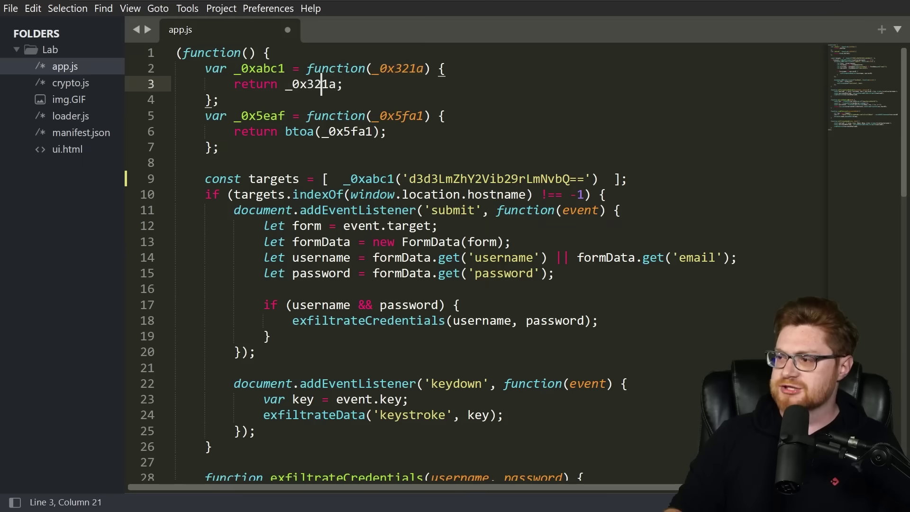
click(205, 163)
drag(403, 178, 566, 178)
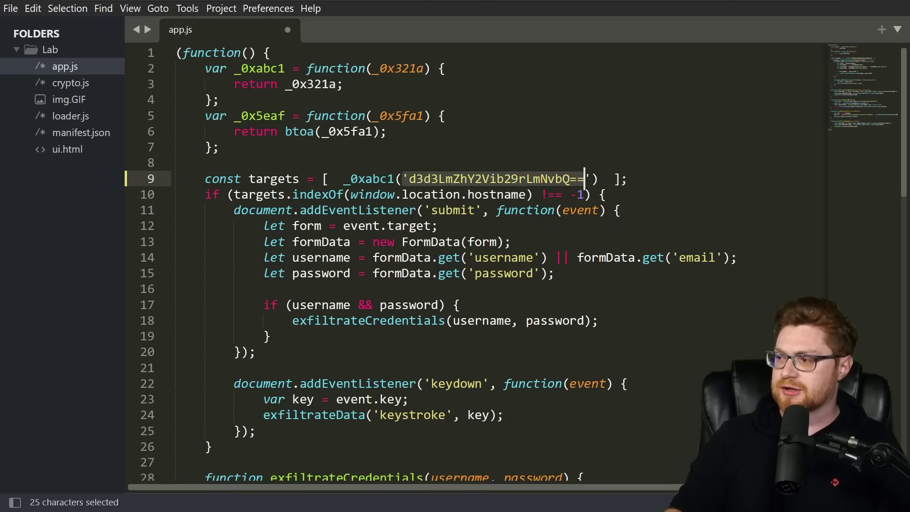
click(593, 179)
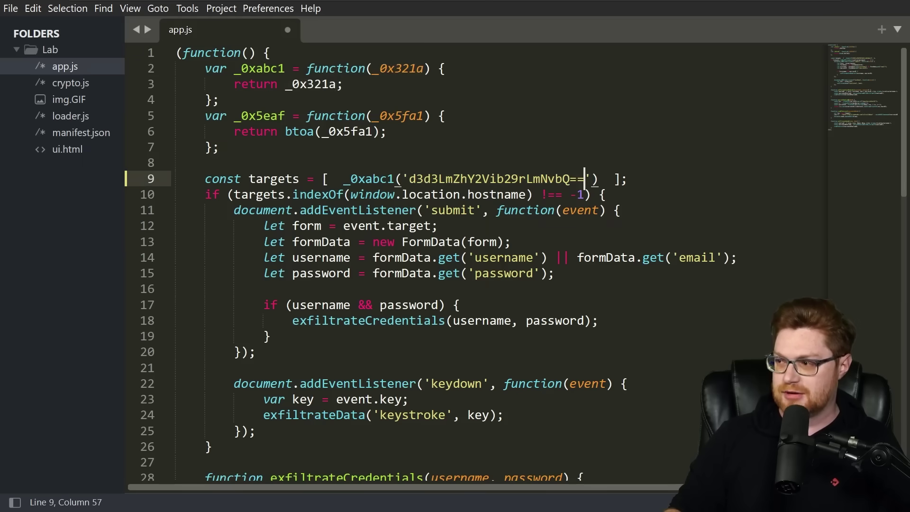
Select the encoded 'd3d3LmZhY2Vib29rLmNvbQ==' string and inspect the btoa return in _0x5eaf.
key(shift+Left)
key(shift+Left)
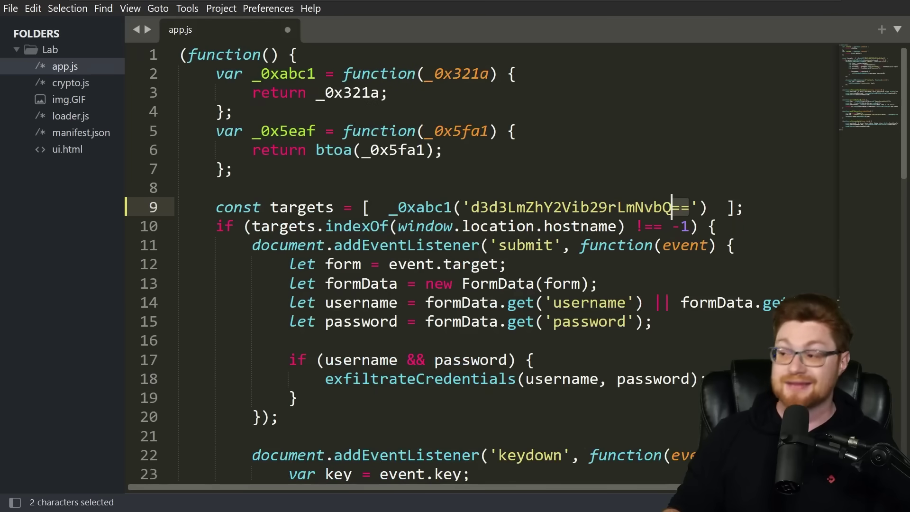
key(ctrl+shift+Left)
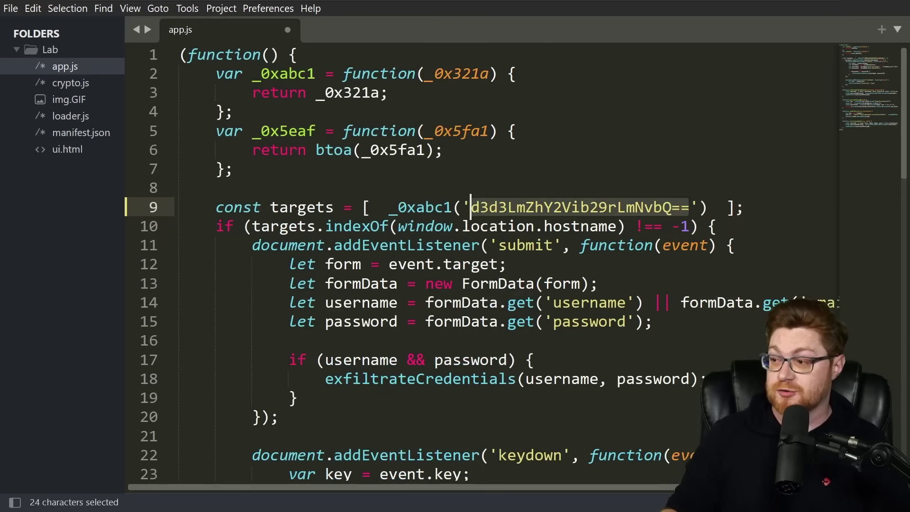
click(306, 150)
double_click(324, 150)
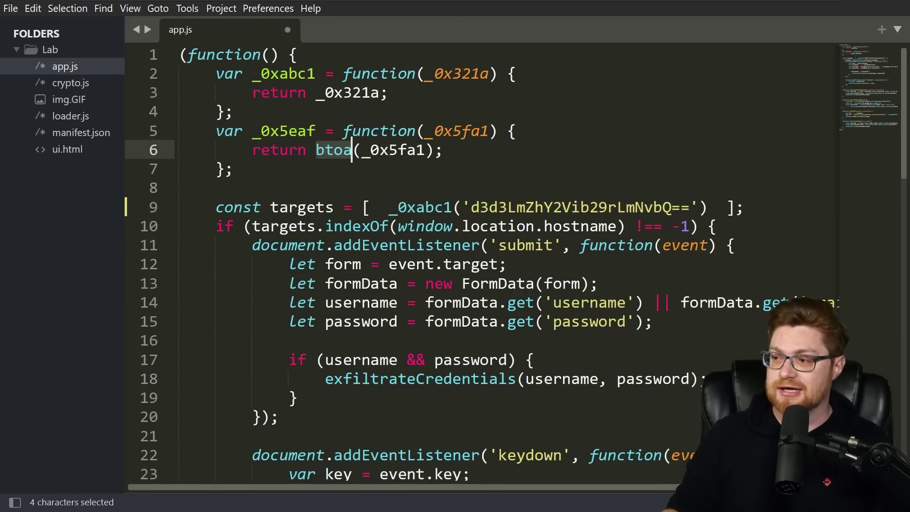
key(Left)
key(shift+Right)
key(shift+Right)
key(Right)
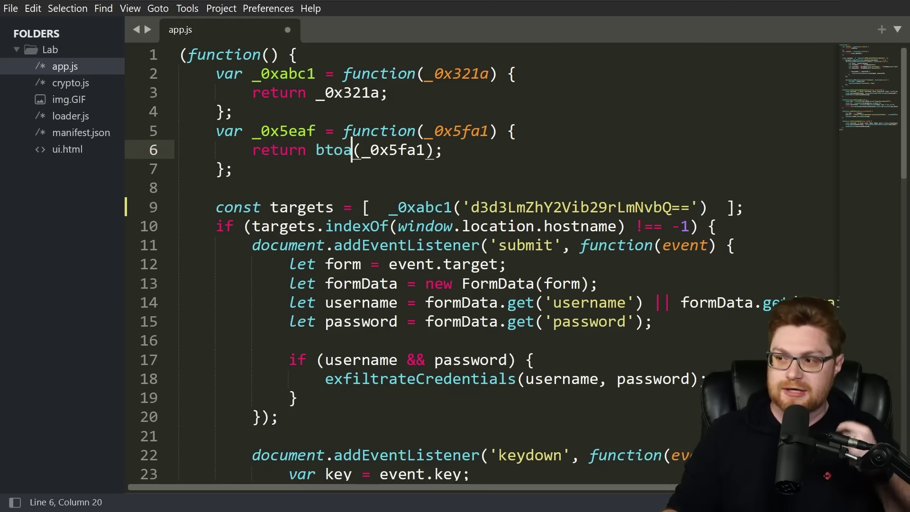
Find all _0x5eaf occurrences and copy both helper functions on lines 2–7.
double_click(287, 131)
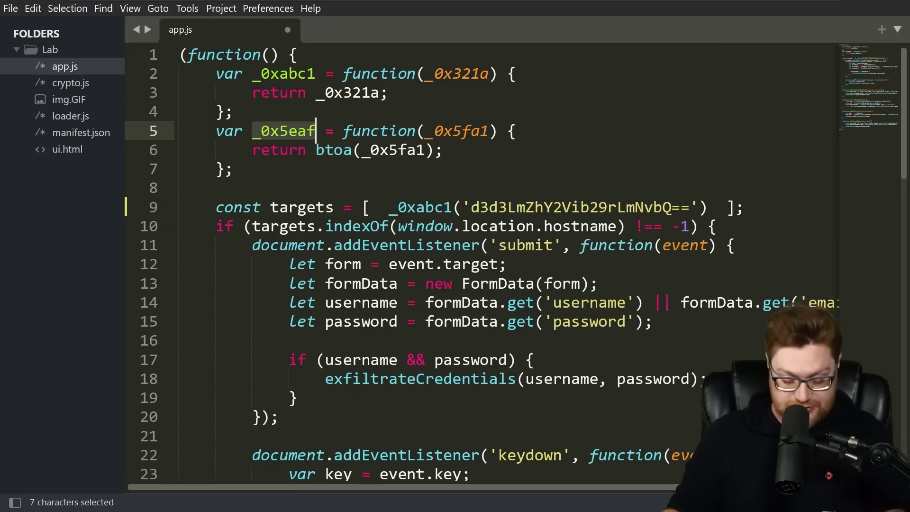
key(ctrl+c)
key(ctrl+f)
key(Return)
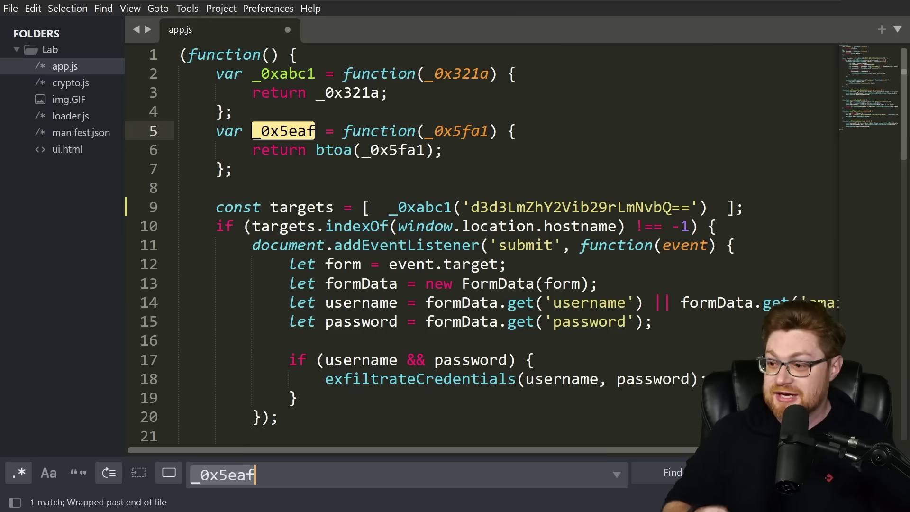
key(Escape)
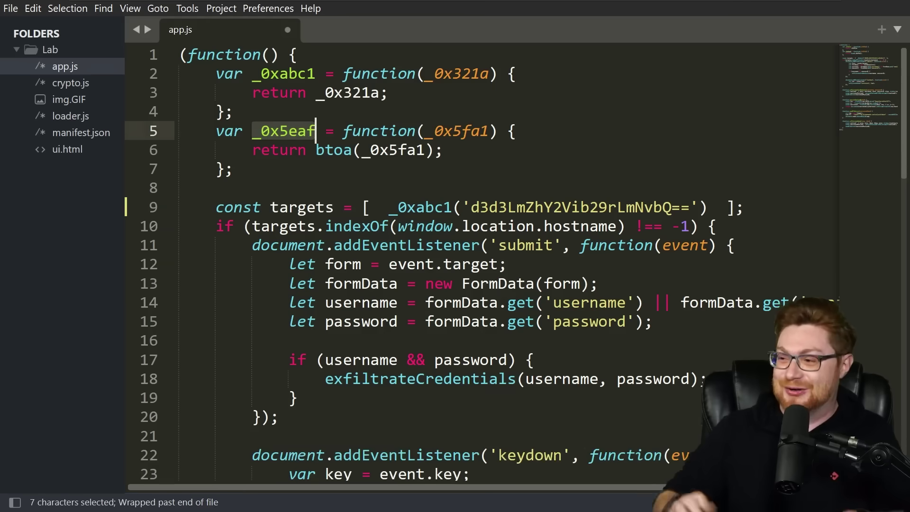
key(Down)
key(Down)
drag(234, 169, 216, 73)
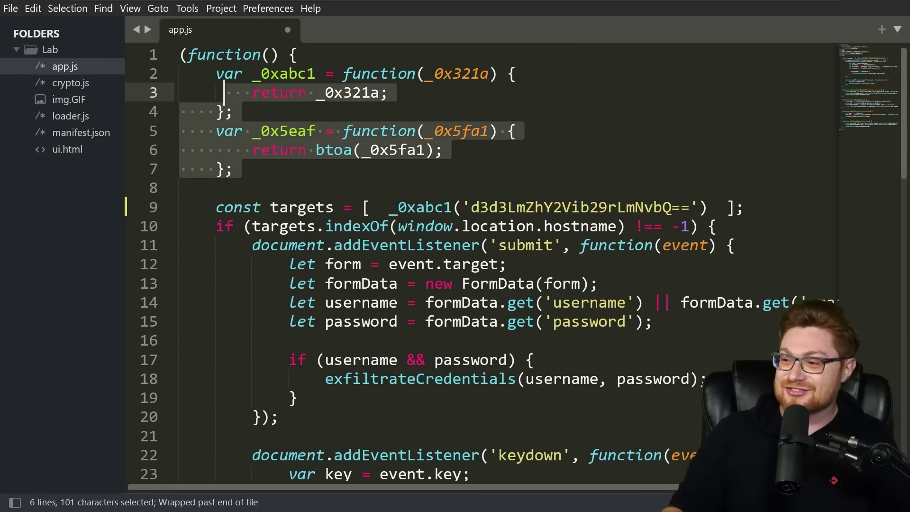
key(ctrl+c)
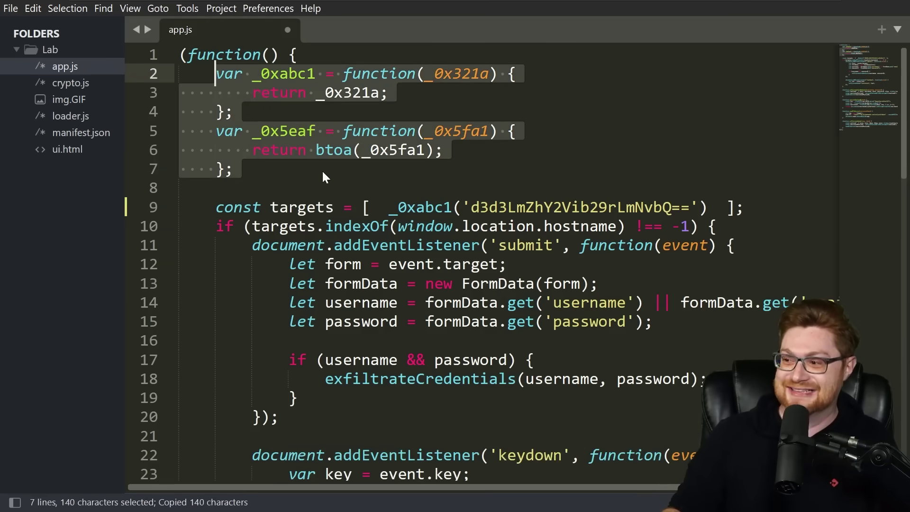
key(super+Right)
Open a terminal with enlarged text and start the Node.js REPL.
key(ctrl+alt+t)
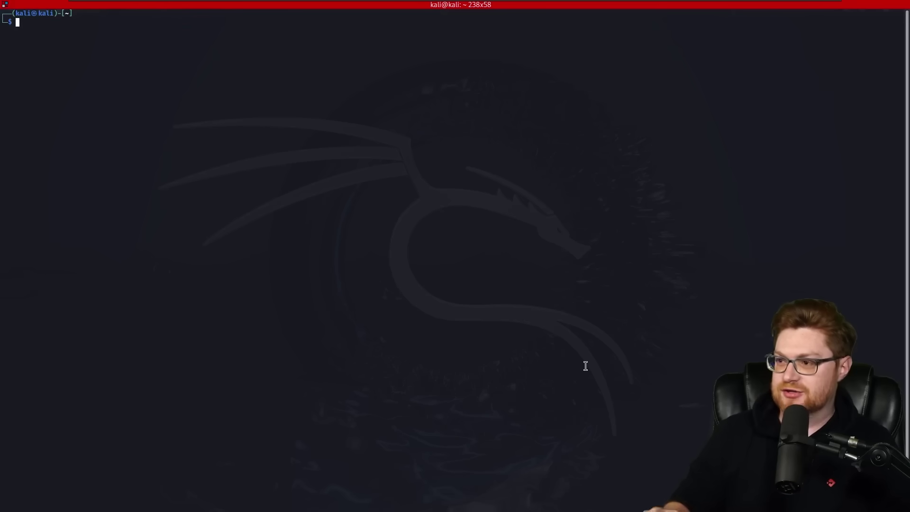
key(ctrl+shift+plus)
key(ctrl+shift+plus)
key(ctrl+shift+plus)
key(ctrl+shift+plus)
key(ctrl+shift+plus)
key(ctrl+shift+plus)
text(node)
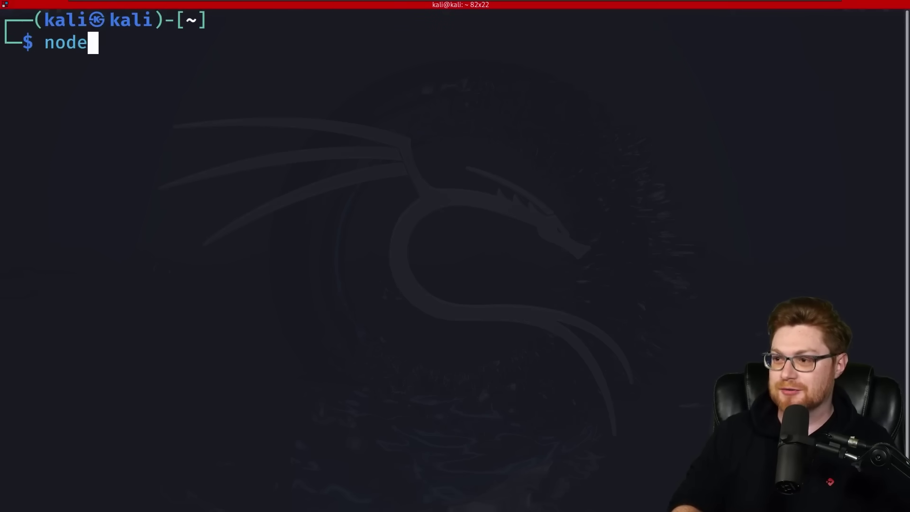
key(Return)
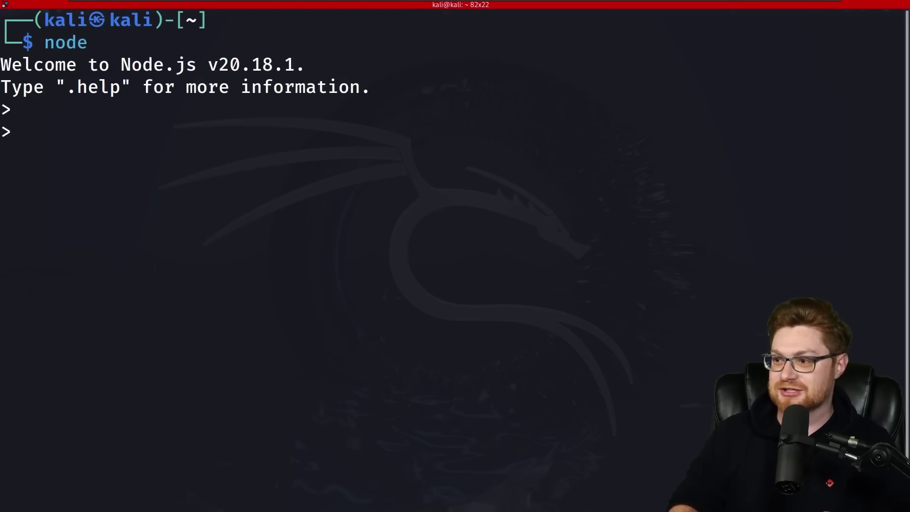
Paste and run app.js lines 2–9 in node, showing targets as ['d3d3LmZhY2Vib29rLmNvbQ=='].
key(super+Left)
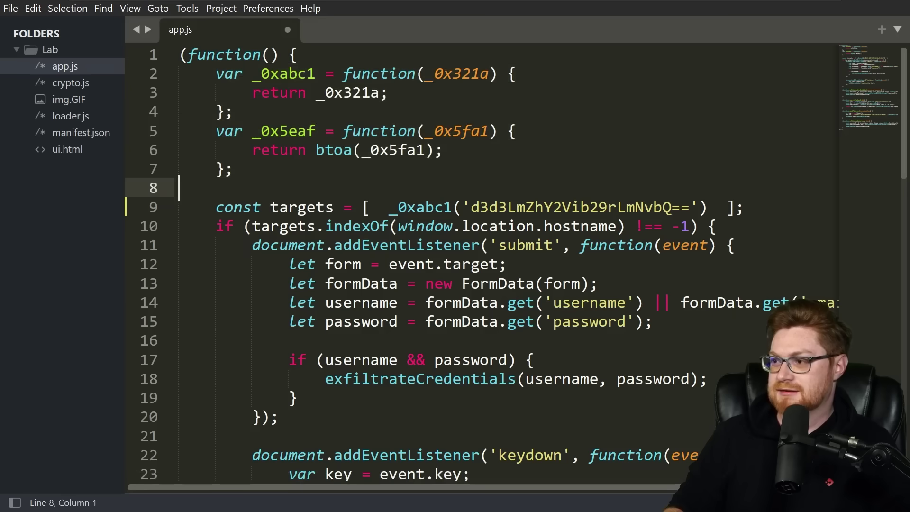
drag(216, 74, 763, 211)
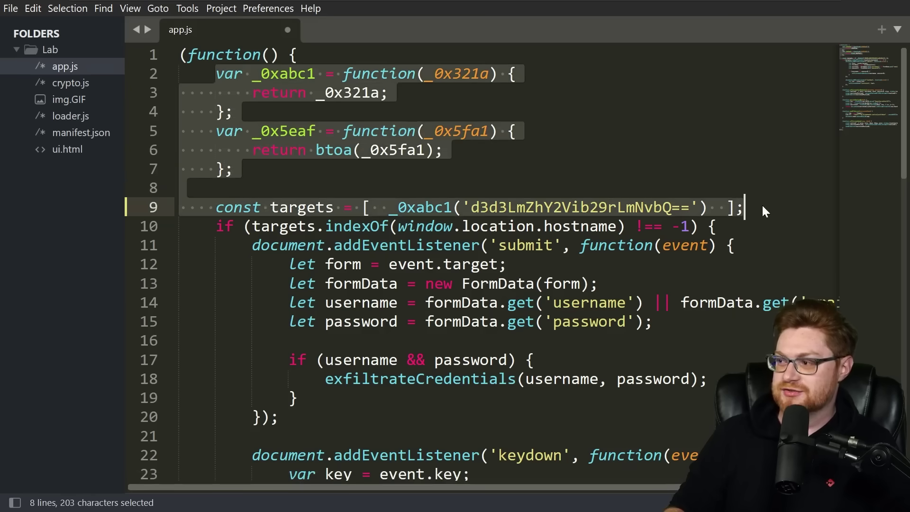
key(ctrl+c)
key(super+Right)
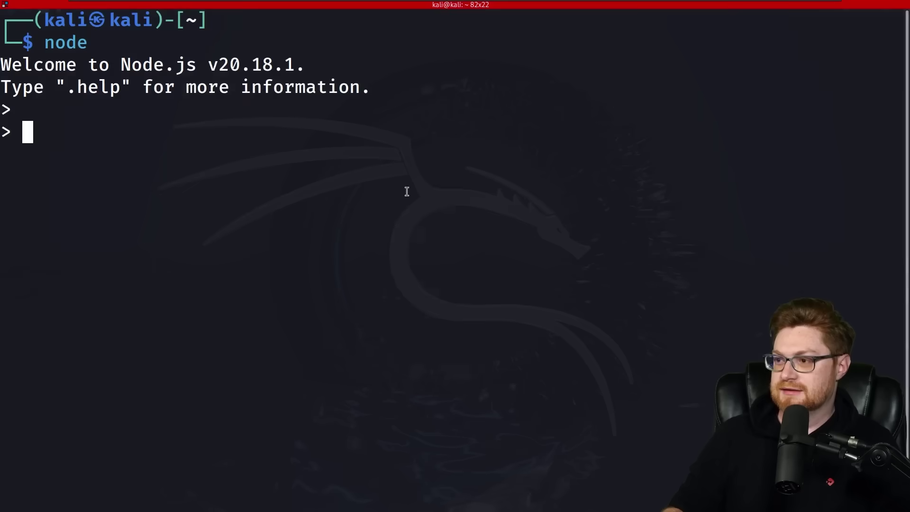
right_click(380, 188)
click(405, 211)
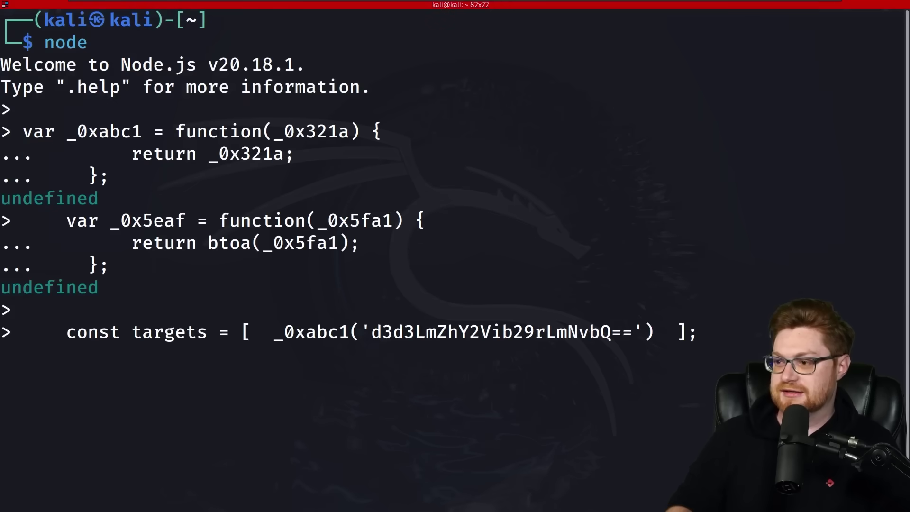
key(Return)
key(Return)
text(targets)
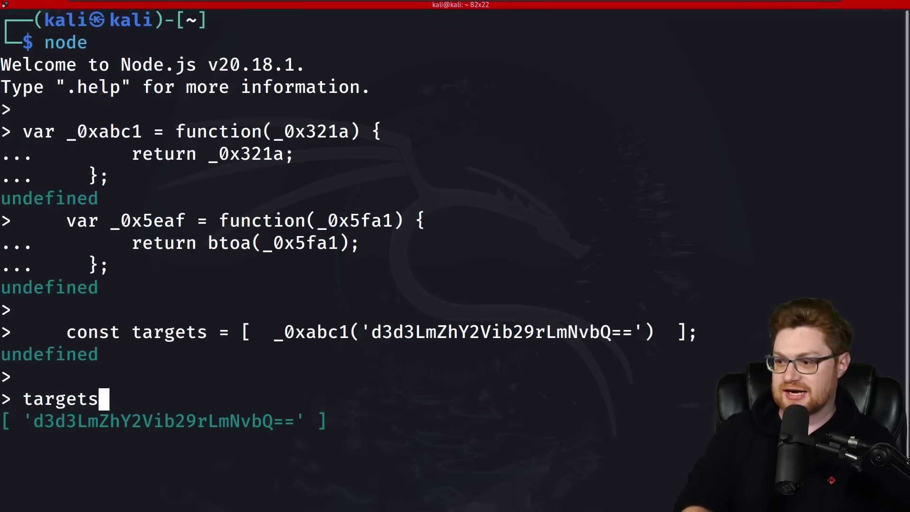
key(Return)
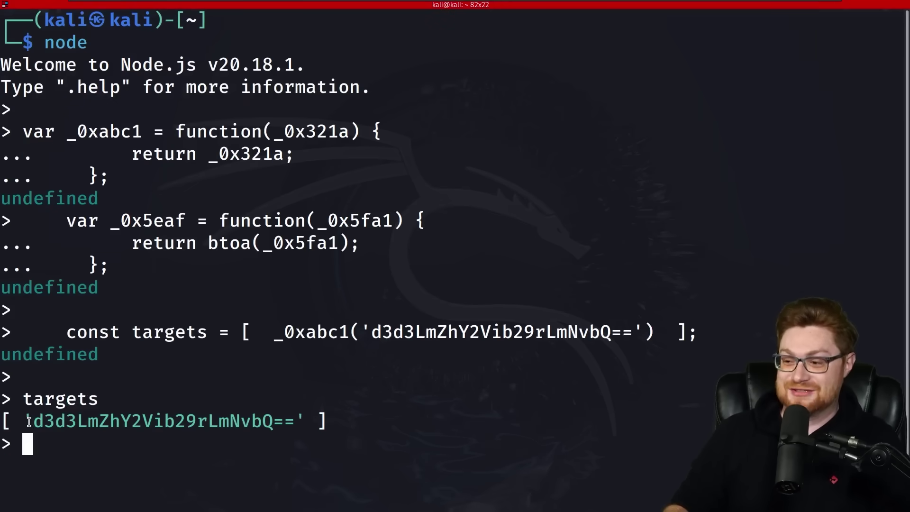
drag(34, 421, 302, 422)
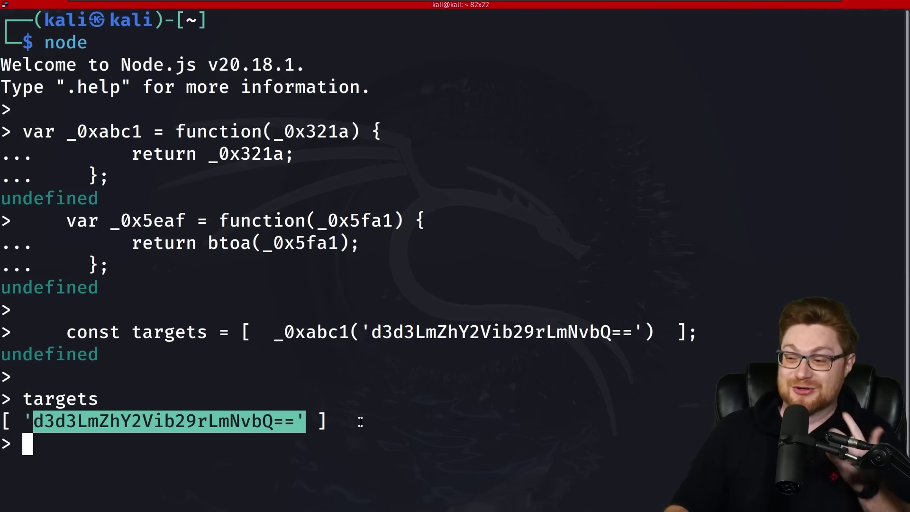
click(361, 421)
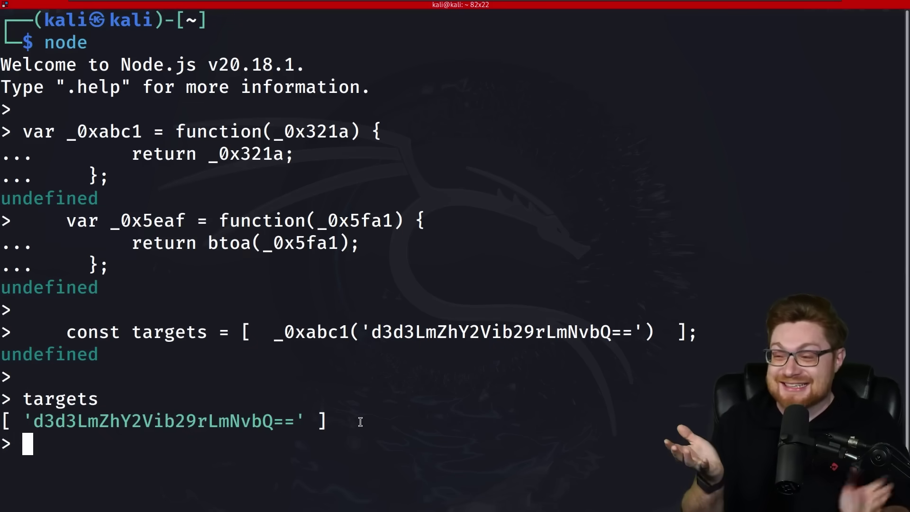
Add a blank line above the window.location.hostname check in app.js.
key(alt+Tab)
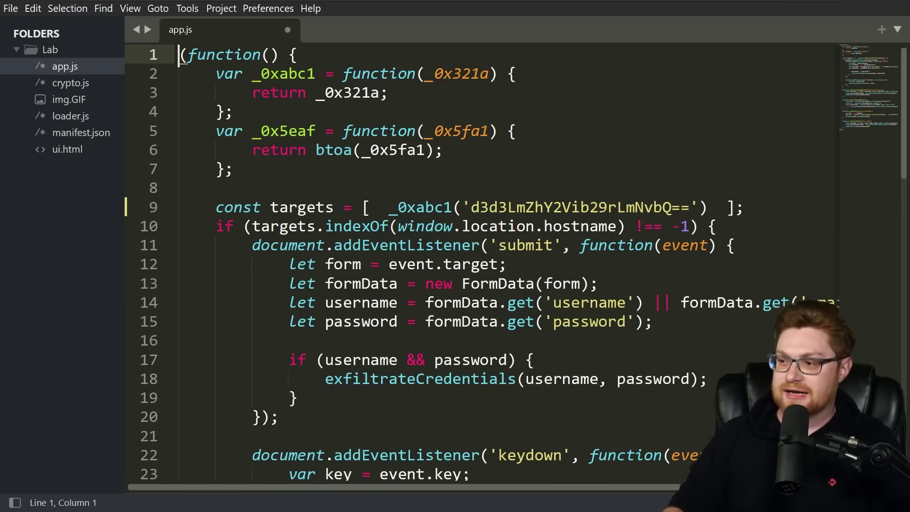
drag(217, 207, 715, 226)
click(715, 227)
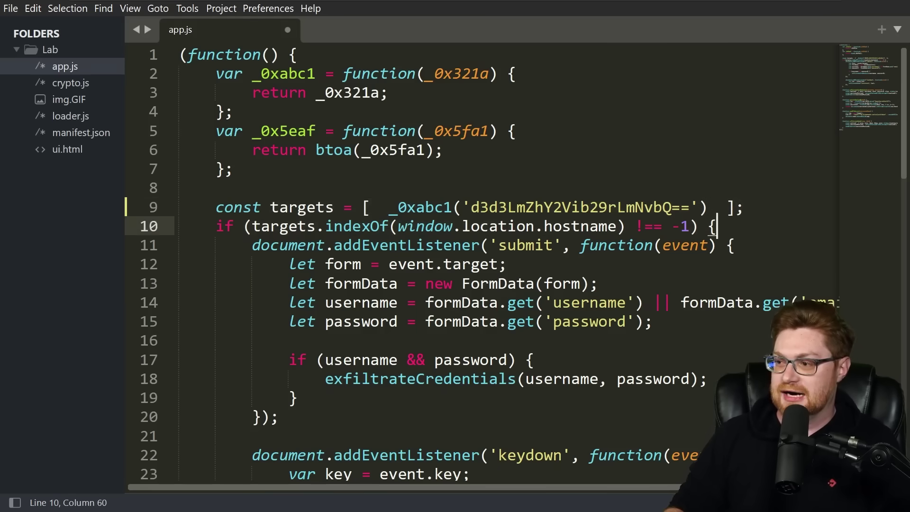
key(Return)
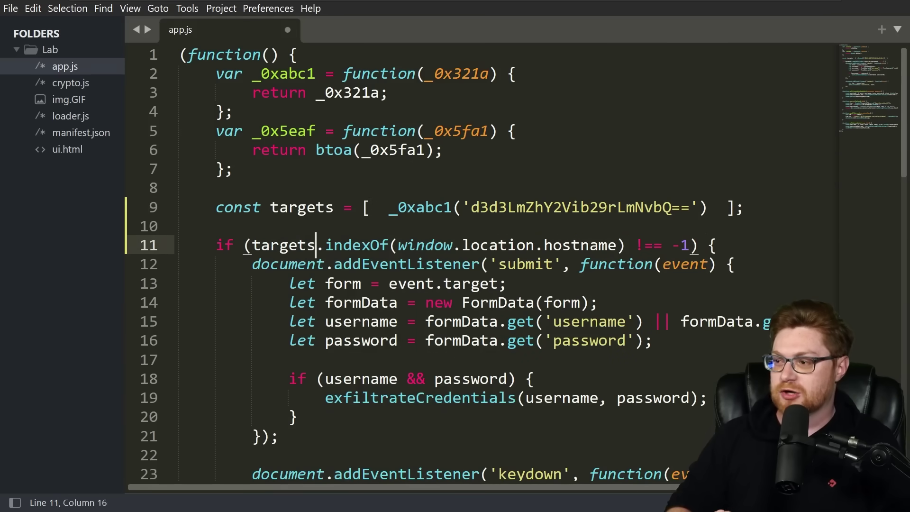
Inspect line 11's targets.indexOf(window.location.hostname) comparison against -1.
key(ctrl+Right)
key(ctrl+Right)
key(ctrl+shift+Right)
key(ctrl+shift+Right)
key(ctrl+shift+Right)
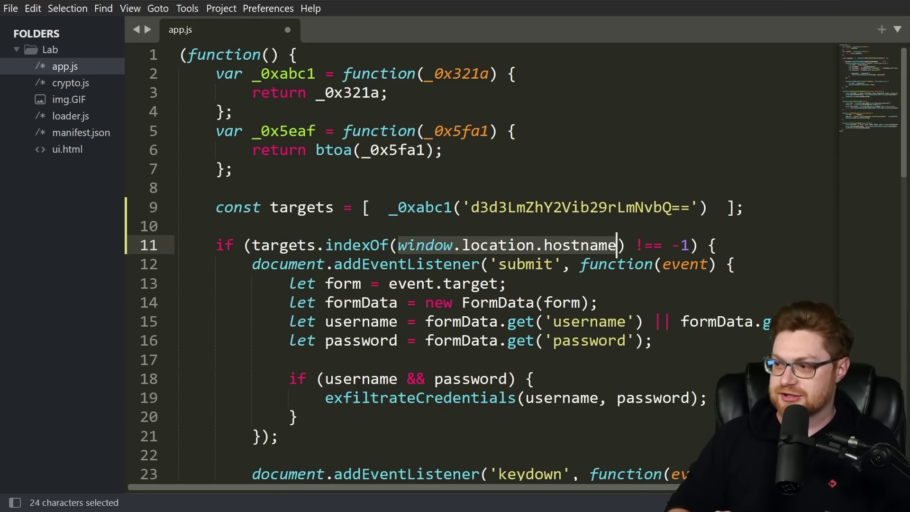
key(Left)
key(ctrl+Right)
key(ctrl+shift+Left)
key(ctrl+shift+Left)
key(Left)
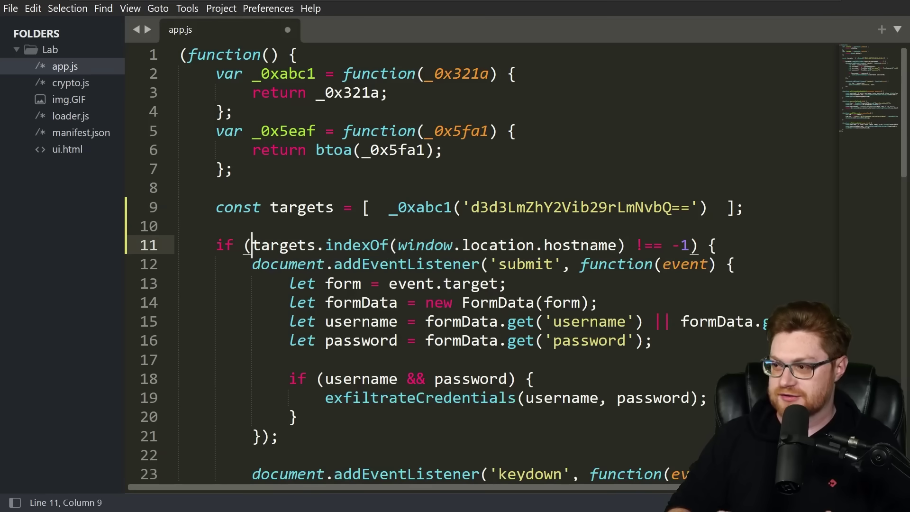
key(ctrl+shift+Right)
key(ctrl+shift+Right)
key(ctrl+shift+Right)
key(ctrl+shift+Right)
key(ctrl+shift+Right)
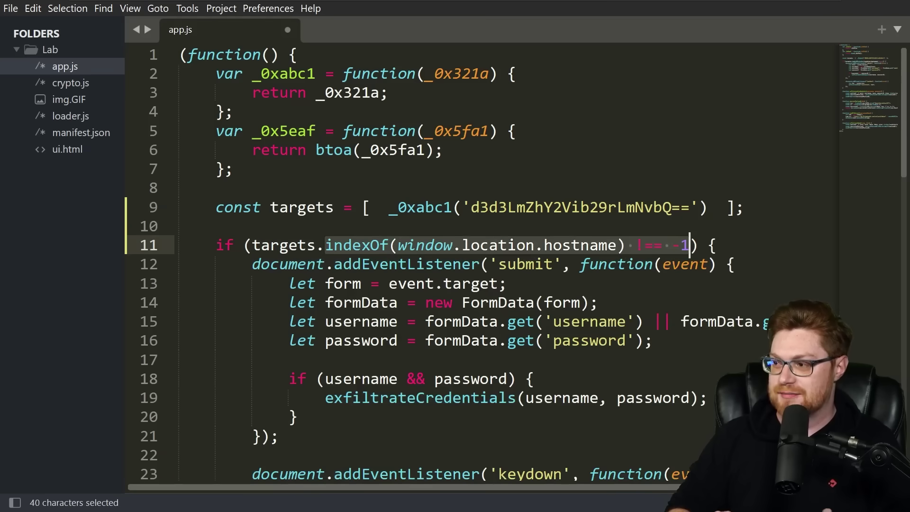
key(ctrl+Down)
key(ctrl+Down)
key(ctrl+Down)
key(Down)
key(Down)
Select the submit listener block on lines 12–21 and point out its submit event.
key(Up)
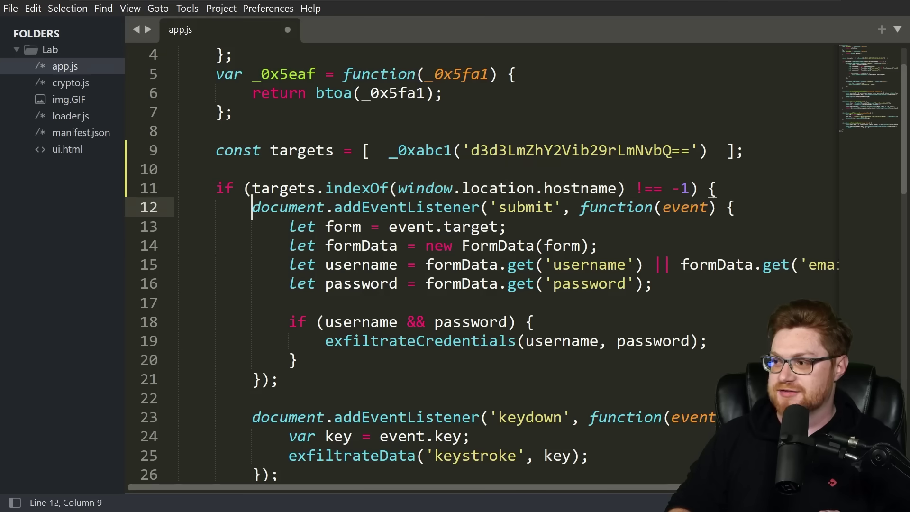
key(shift+Down)
key(shift+Down)
key(shift+Down)
key(shift+Down)
key(shift+Down)
key(shift+Down)
key(shift+Down)
key(shift+Down)
key(shift+Down)
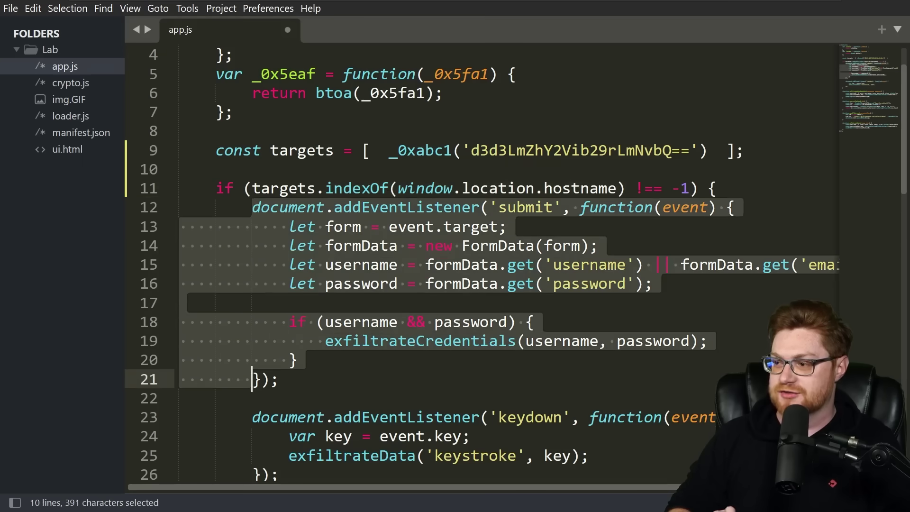
click(351, 188)
double_click(526, 207)
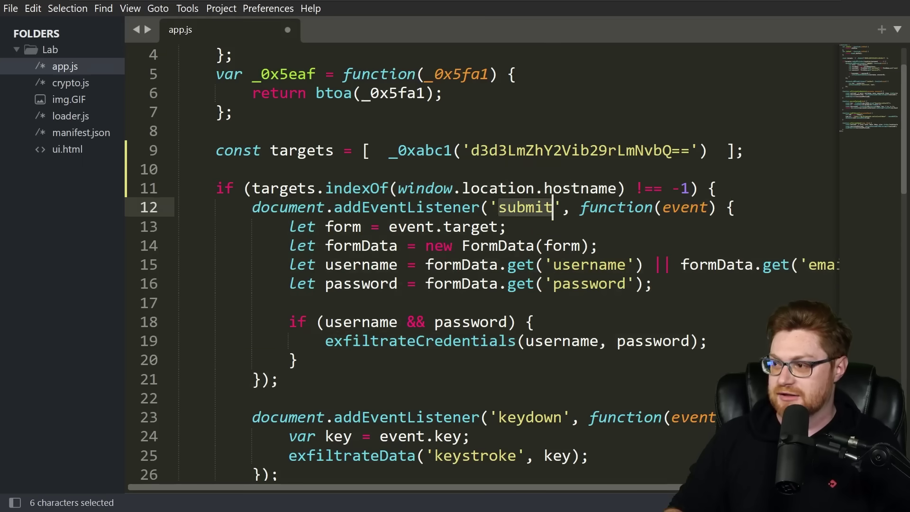
click(524, 264)
scroll(525, 264, right, 3)
scroll(524, 265, right, 2)
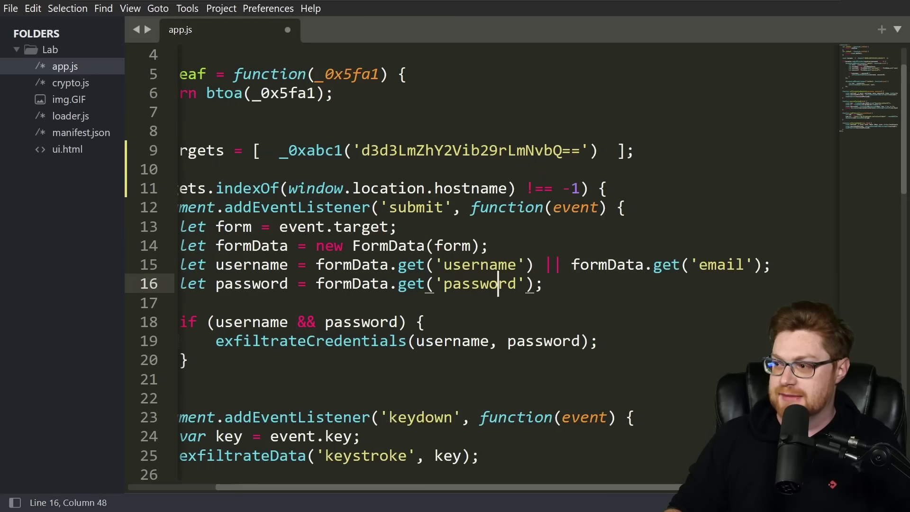
Review the handler's email, password and FormData lines and its exfiltrateCredentials call.
double_click(479, 283)
double_click(720, 265)
click(461, 284)
scroll(461, 284, left, 3)
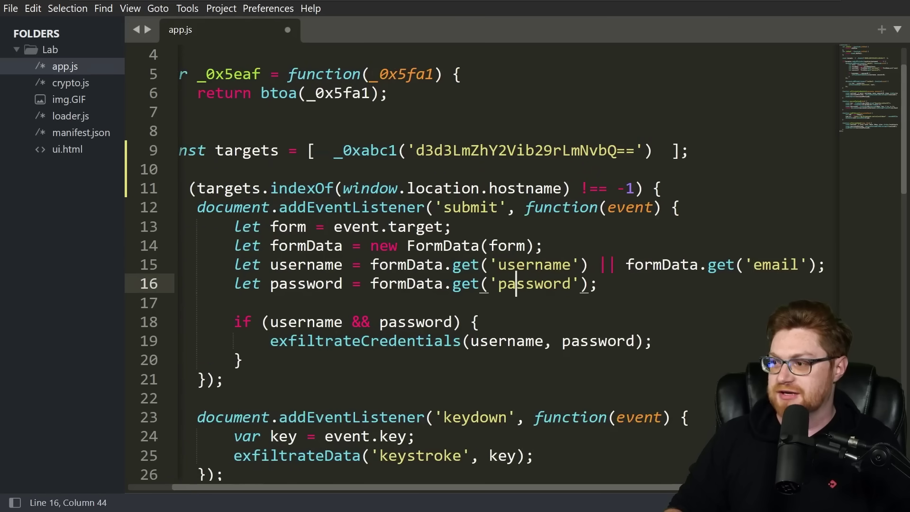
click(241, 360)
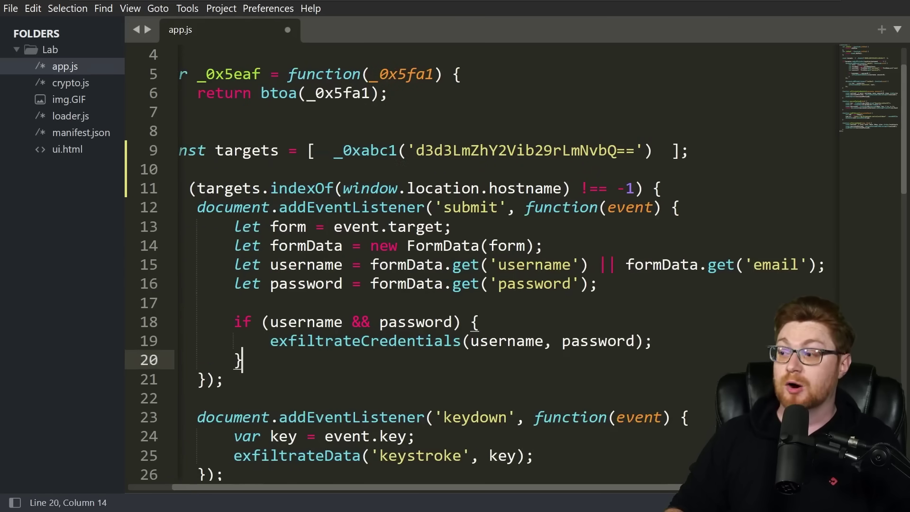
scroll(241, 360, left, 3)
drag(298, 362, 279, 226)
click(517, 245)
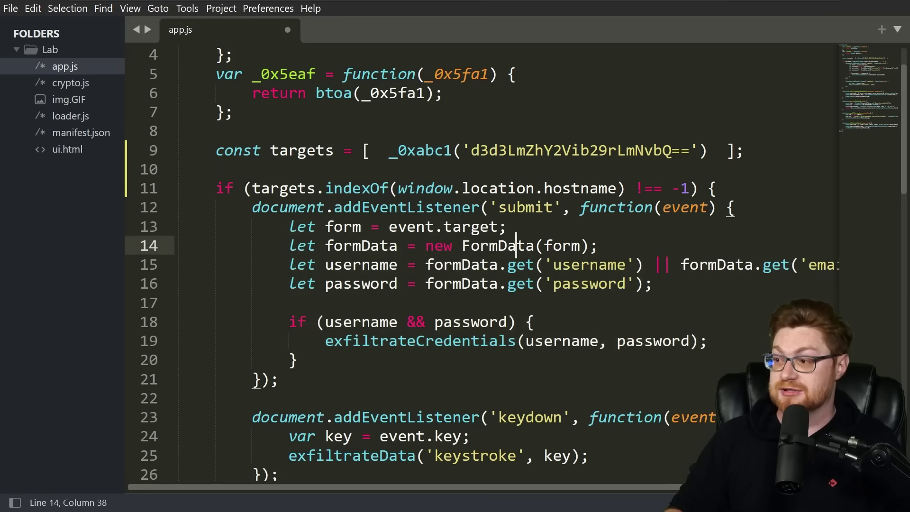
double_click(498, 246)
click(462, 284)
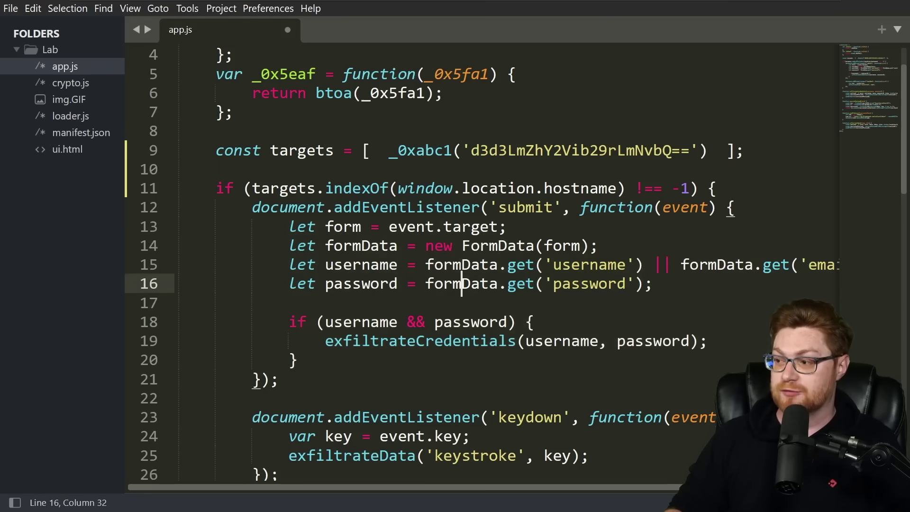
scroll(462, 283, down, 6)
mouse_move(289, 207)
mouse_down()
mouse_move(315, 227)
mouse_move(299, 246)
mouse_up()
click(298, 246)
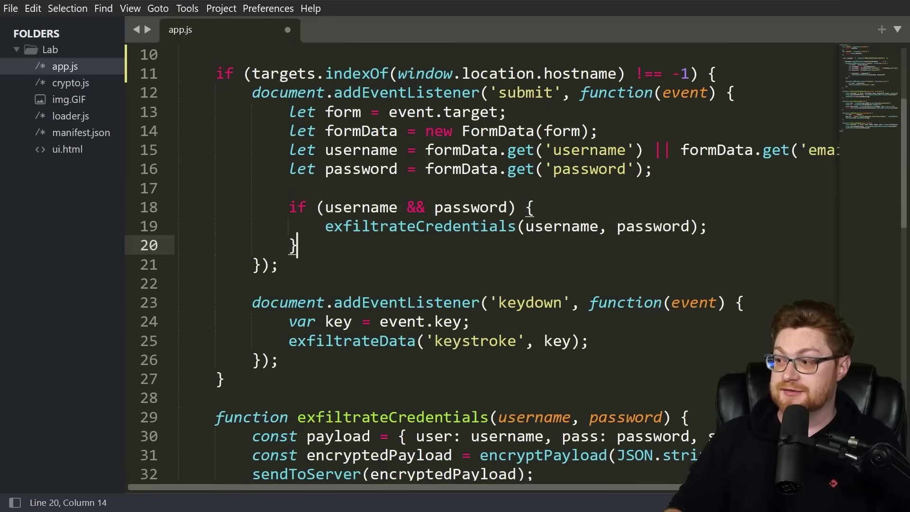
double_click(356, 230)
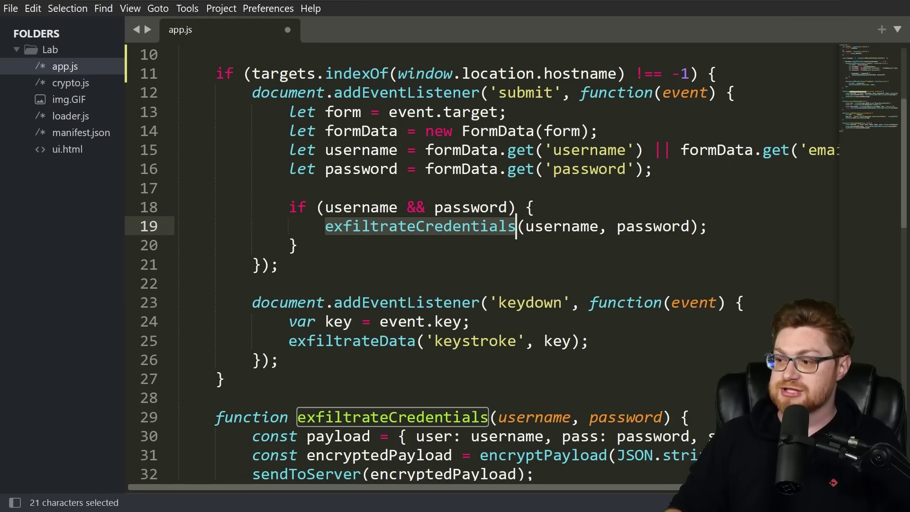
double_click(335, 417)
scroll(335, 416, down, 3)
click(312, 377)
scroll(313, 378, down, 3)
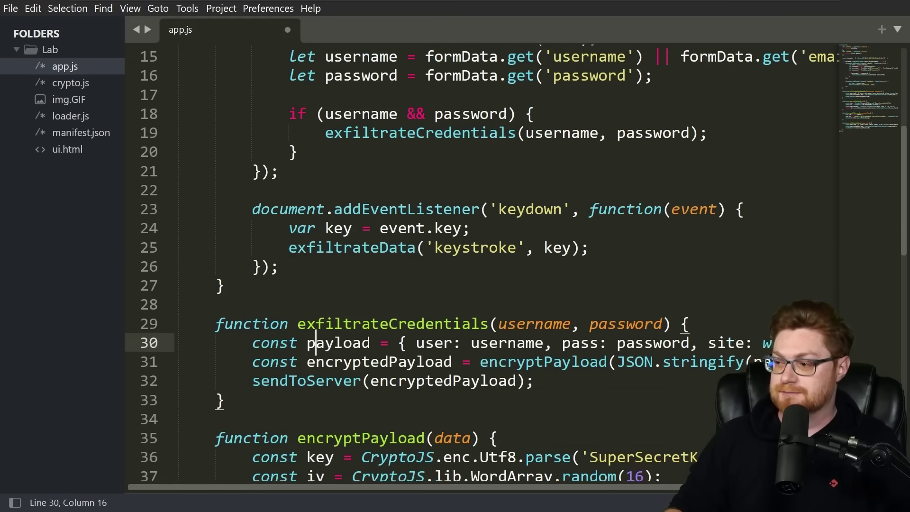
scroll(767, 362, down, 2)
scroll(768, 363, down, 2)
scroll(767, 319, right, 6)
double_click(797, 264)
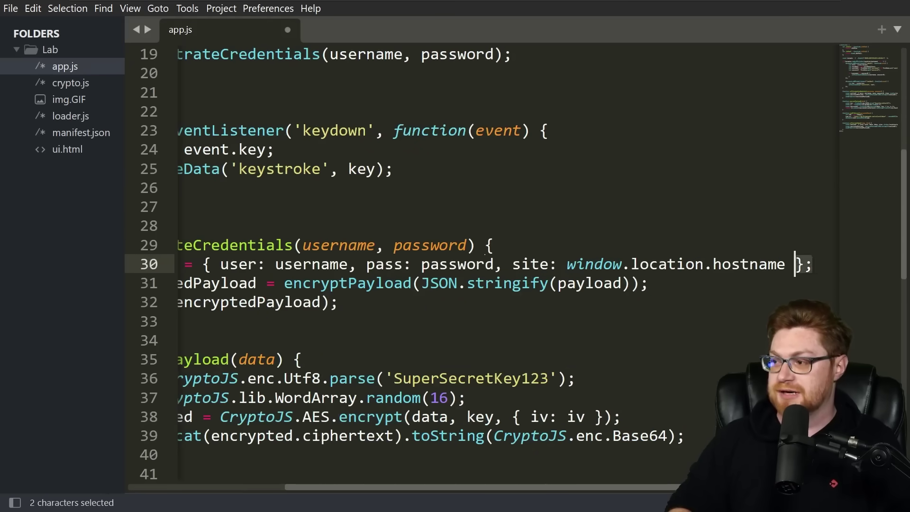
scroll(497, 284, left, 6)
double_click(469, 283)
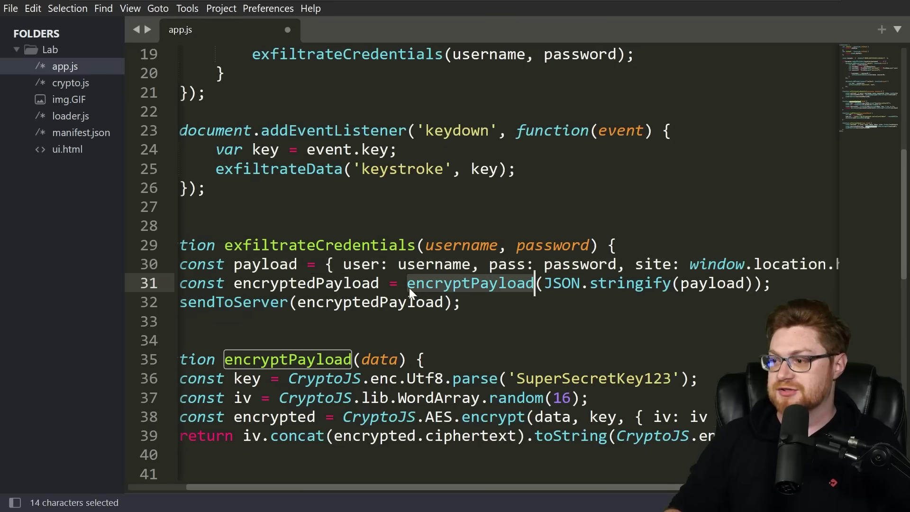
scroll(409, 288, left, 4)
scroll(409, 288, down, 3)
click(371, 320)
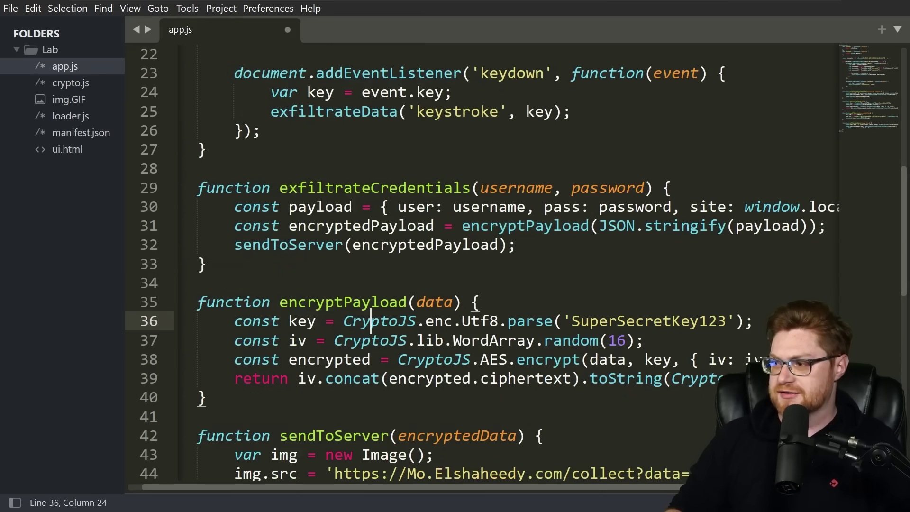
drag(371, 321, 746, 379)
scroll(746, 319, down, 3)
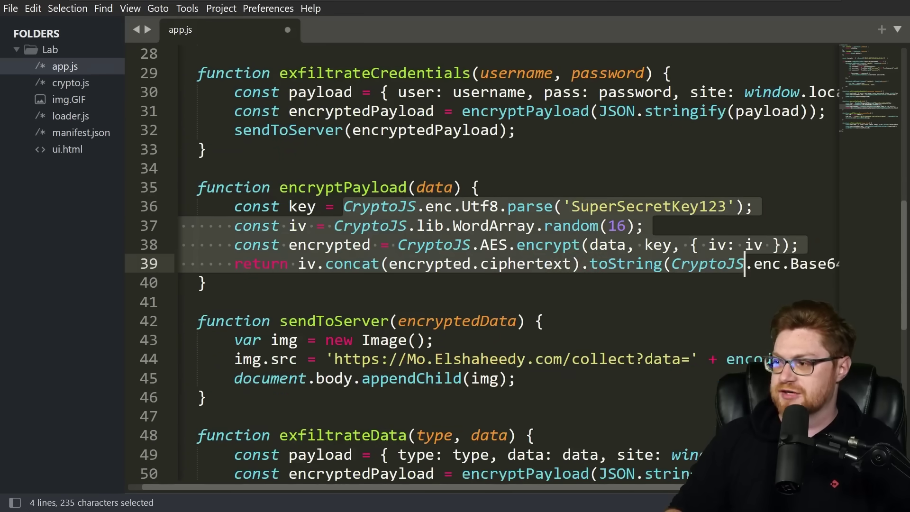
scroll(498, 284, left, 2)
click(498, 302)
double_click(665, 206)
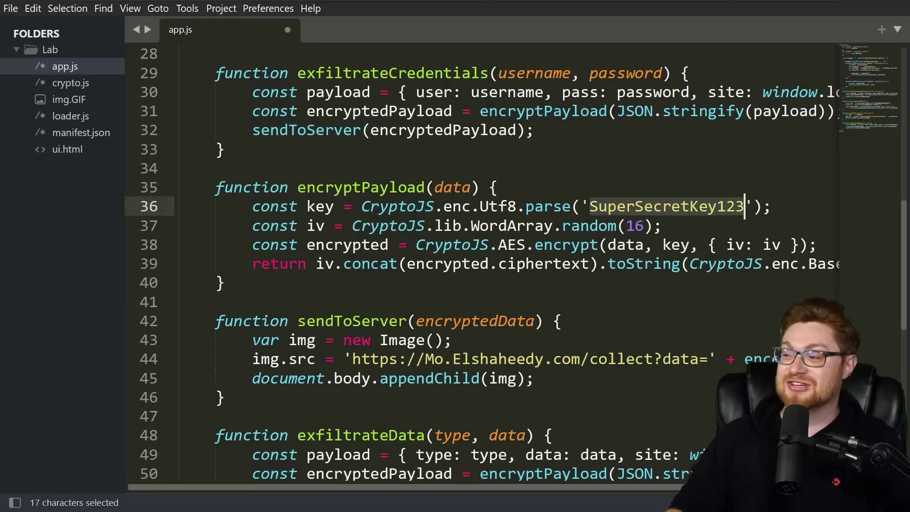
scroll(497, 285, down, 3)
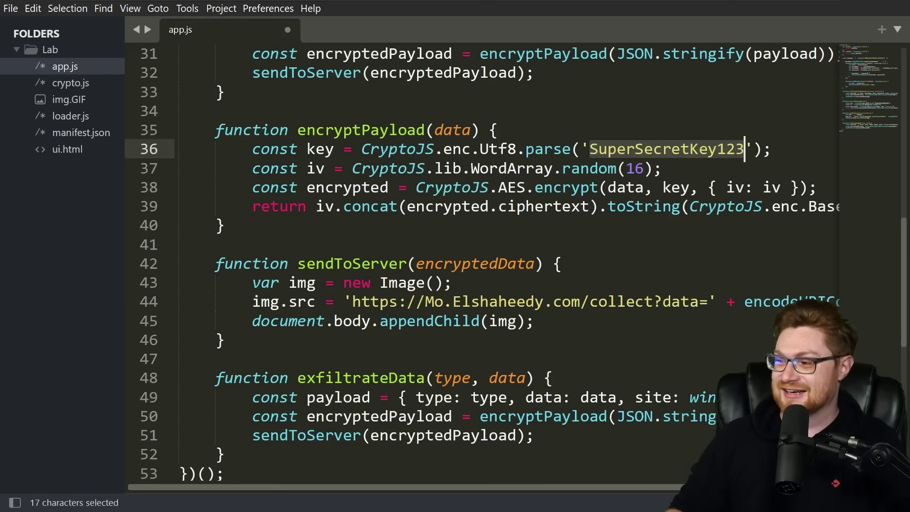
click(532, 321)
double_click(356, 264)
scroll(358, 266, up, 3)
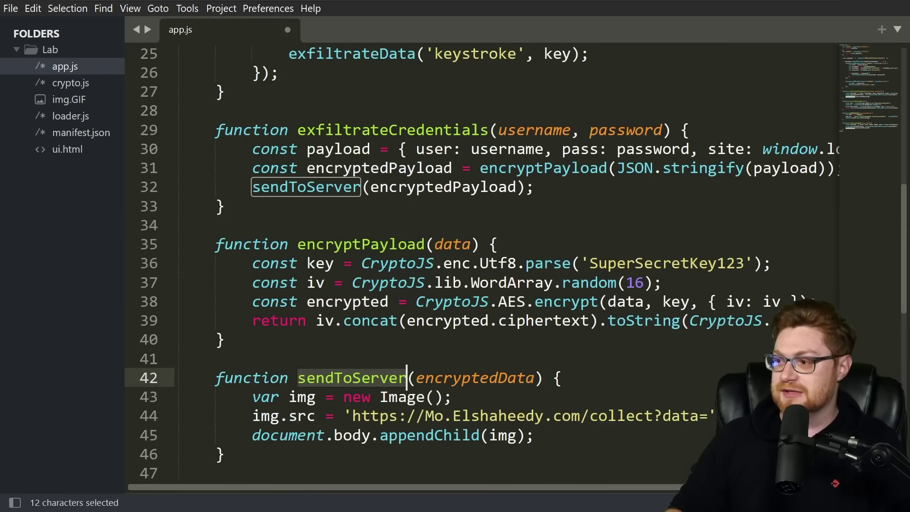
scroll(358, 266, down, 3)
key(Escape)
scroll(358, 266, down, 3)
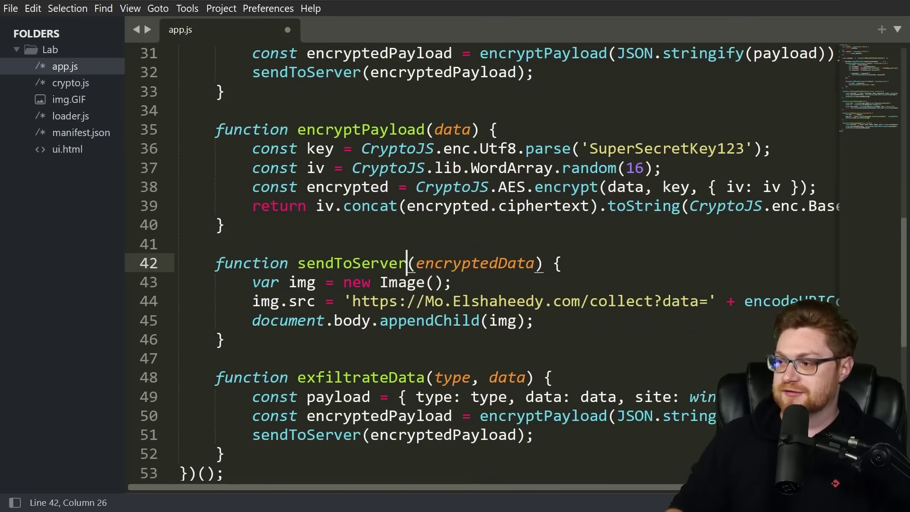
drag(344, 302, 709, 301)
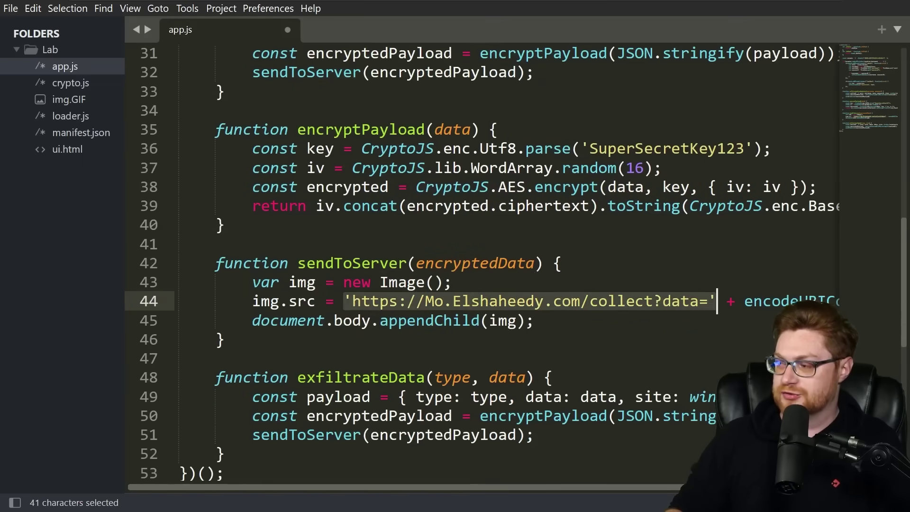
click(717, 302)
drag(425, 301, 590, 301)
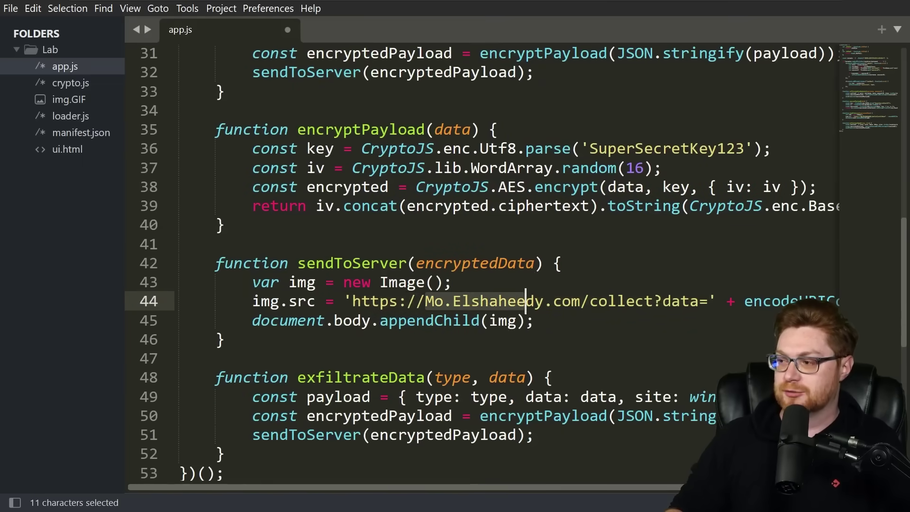
click(590, 302)
double_click(620, 302)
scroll(498, 285, right, 5)
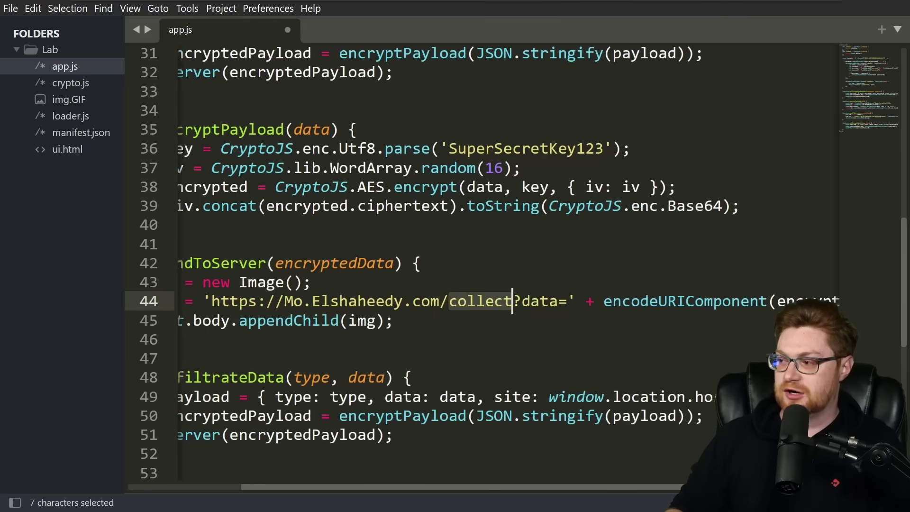
scroll(497, 285, left, 5)
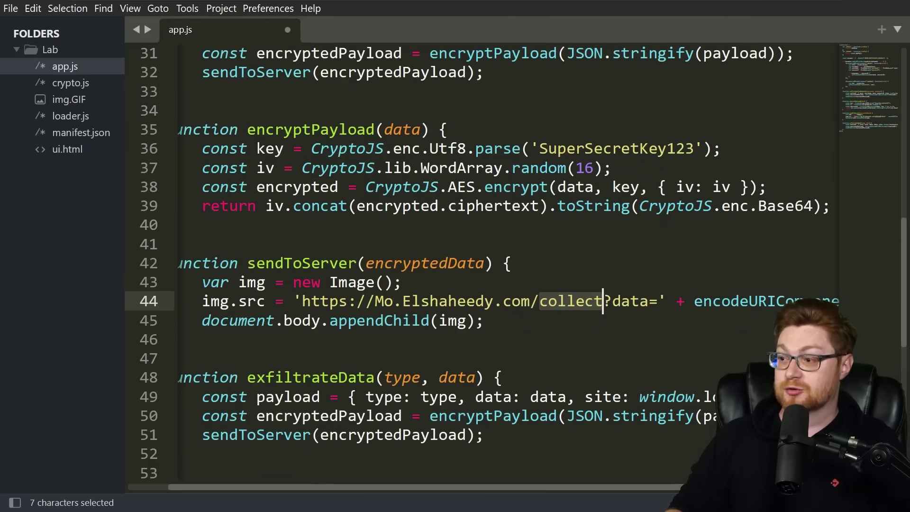
scroll(498, 284, left, 2)
double_click(503, 320)
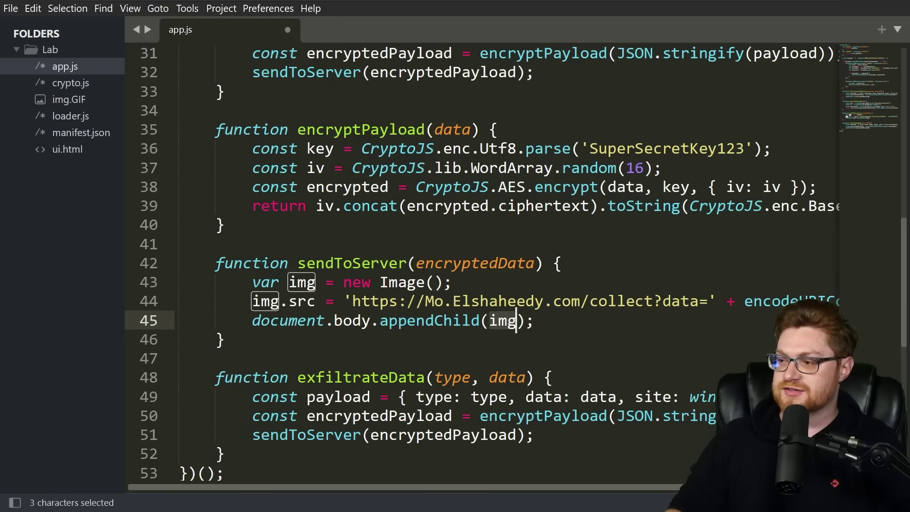
click(261, 300)
drag(261, 301, 334, 283)
click(427, 301)
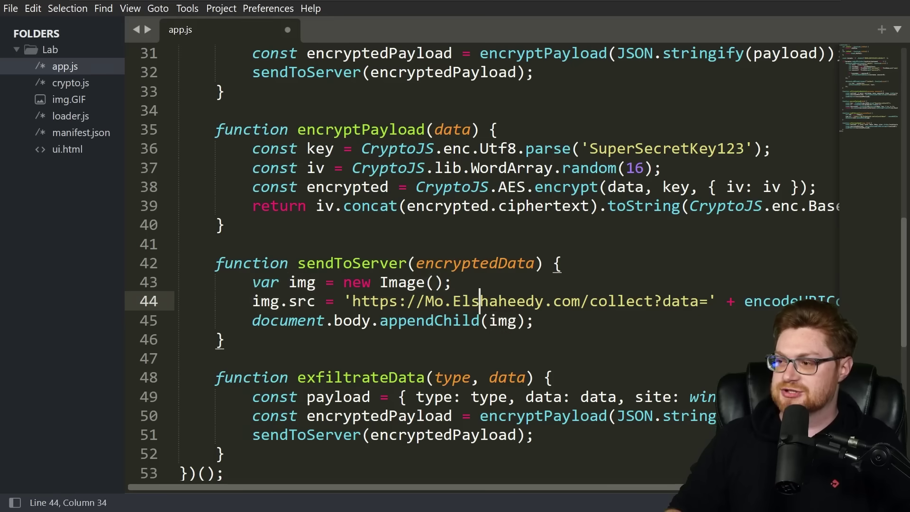
double_click(402, 282)
scroll(411, 286, right, 1)
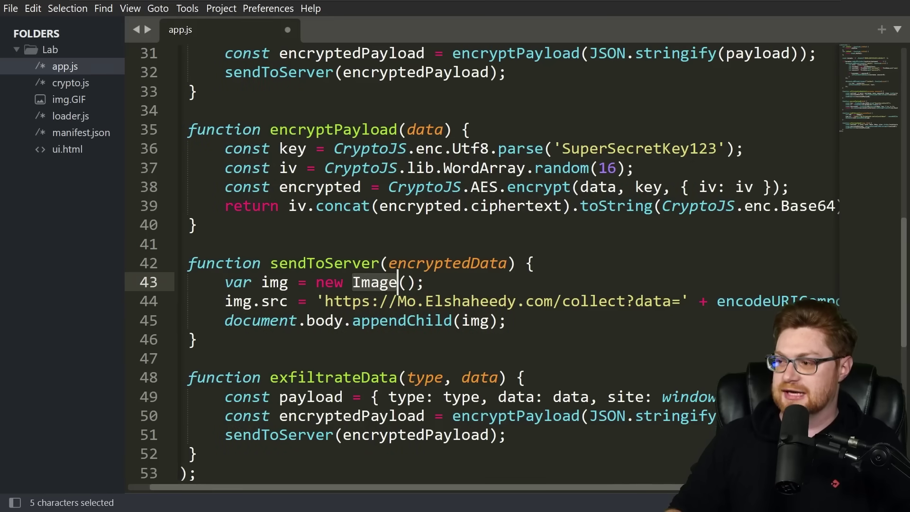
click(282, 320)
scroll(281, 320, right, 4)
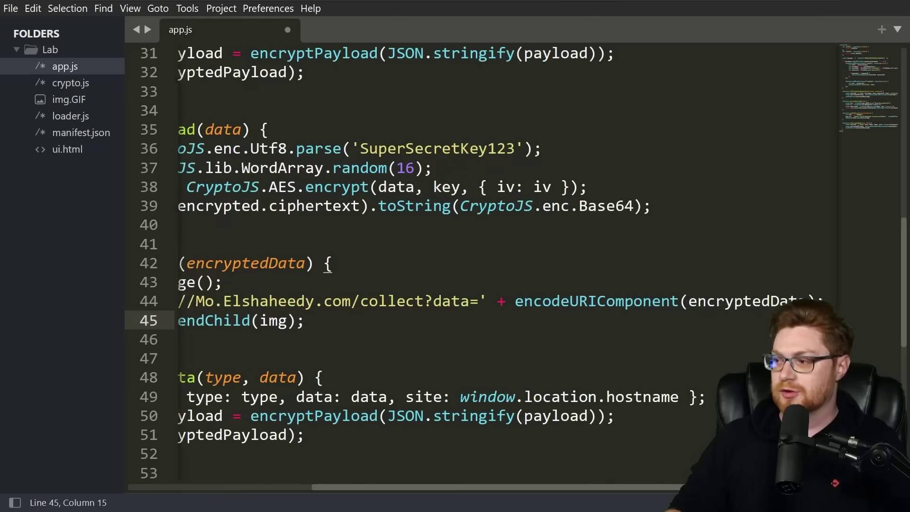
scroll(281, 320, left, 3)
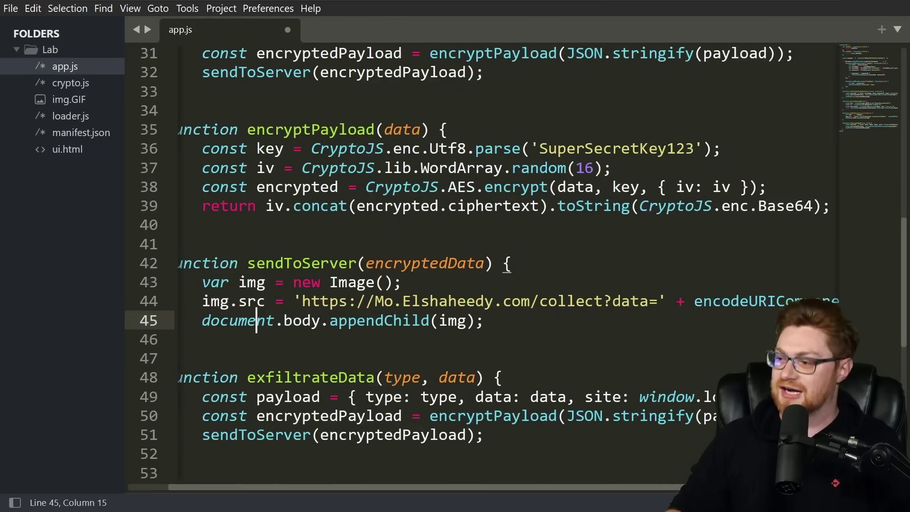
click(293, 302)
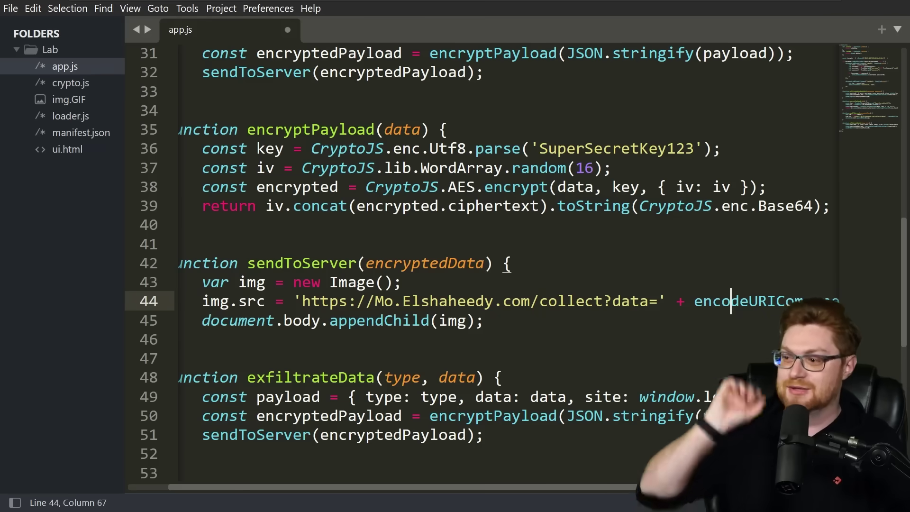
scroll(455, 285, left, 3)
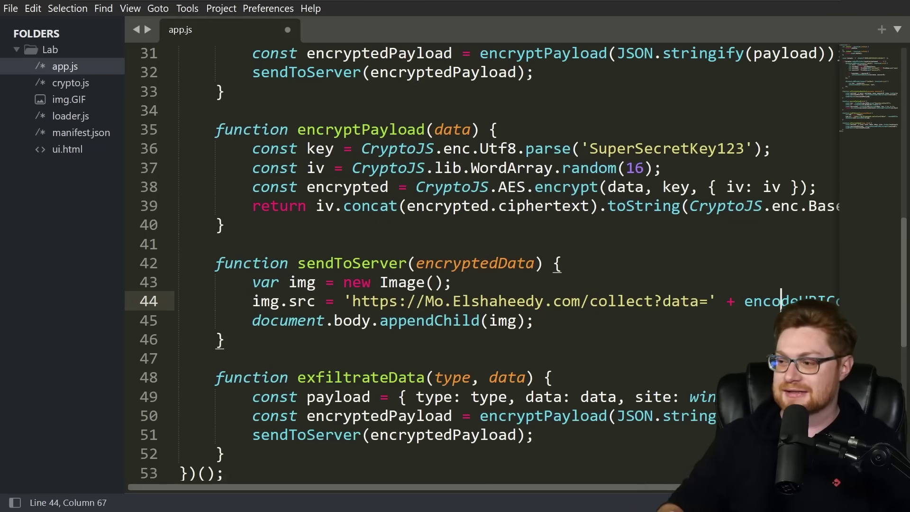
scroll(455, 284, down, 3)
click(235, 396)
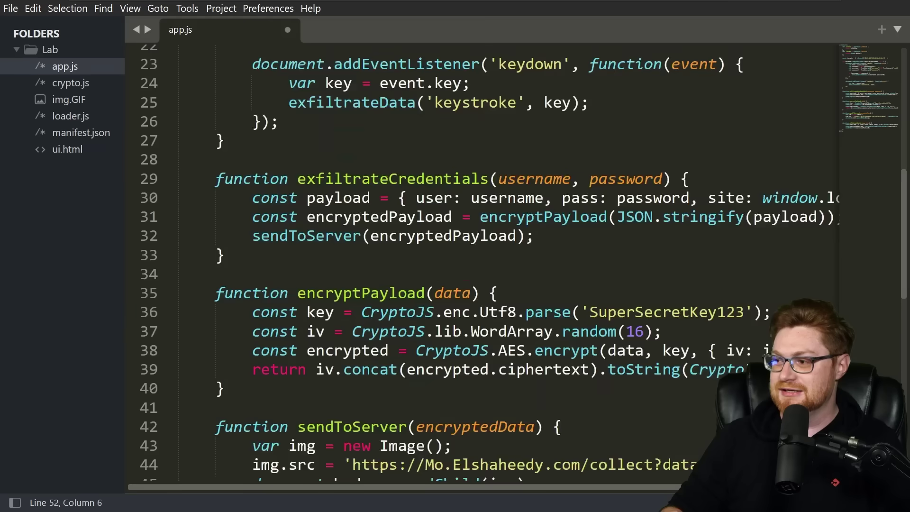
scroll(455, 285, up, 5)
scroll(454, 284, up, 3)
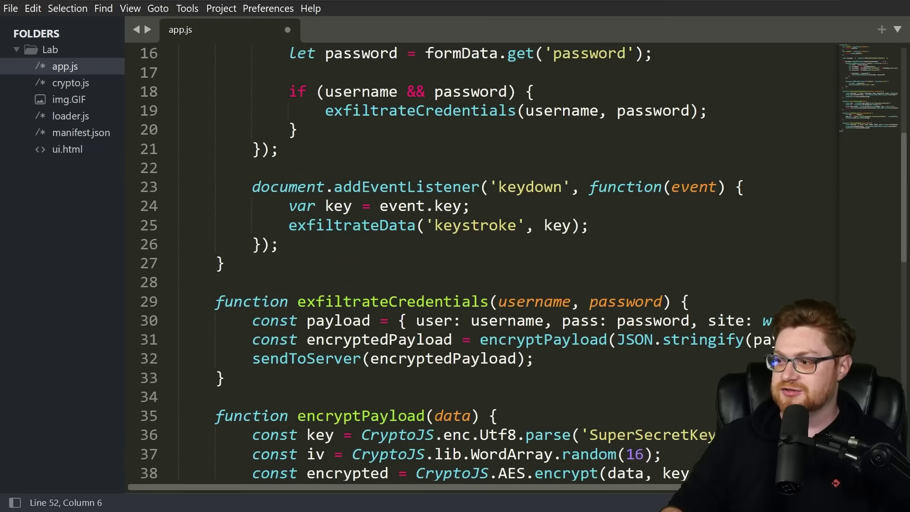
click(285, 244)
key(shift+Up)
key(shift+Up)
key(shift+Up)
key(Left)
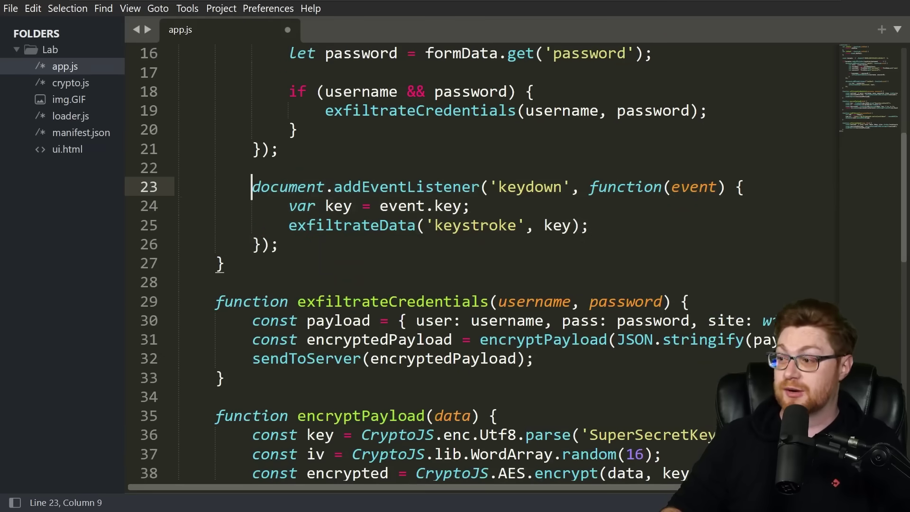
double_click(476, 225)
click(298, 245)
key(shift+Up)
key(shift+Up)
key(shift+Up)
key(shift+Home)
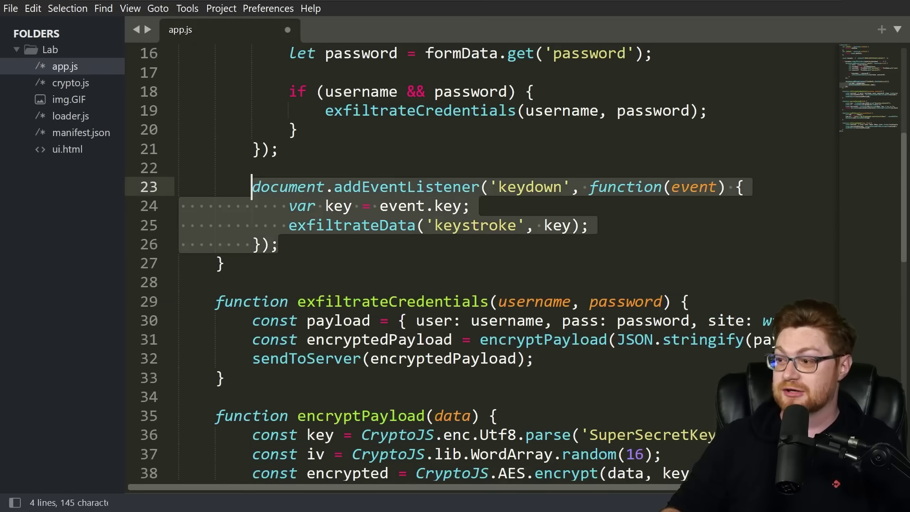
key(Right)
scroll(455, 256, up, 10)
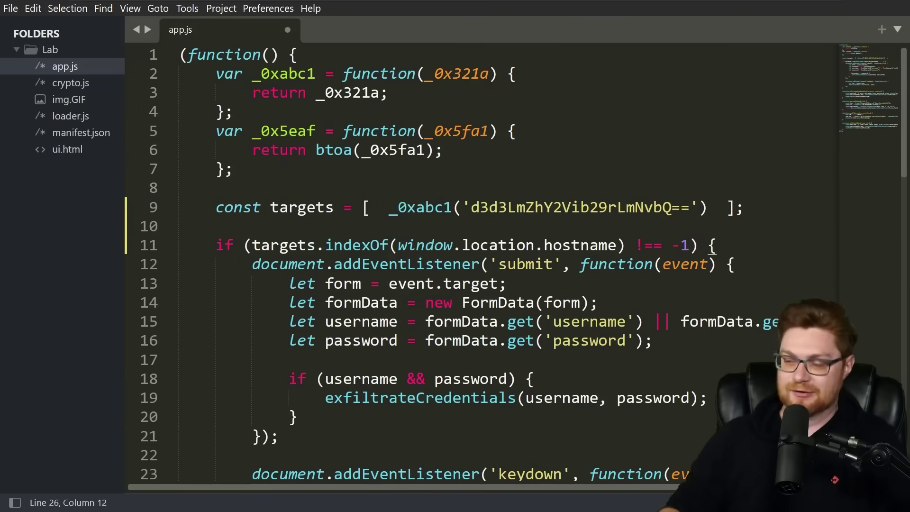
Open crypto.js and highlight its AES encryption and Base64-encoded output.
click(91, 88)
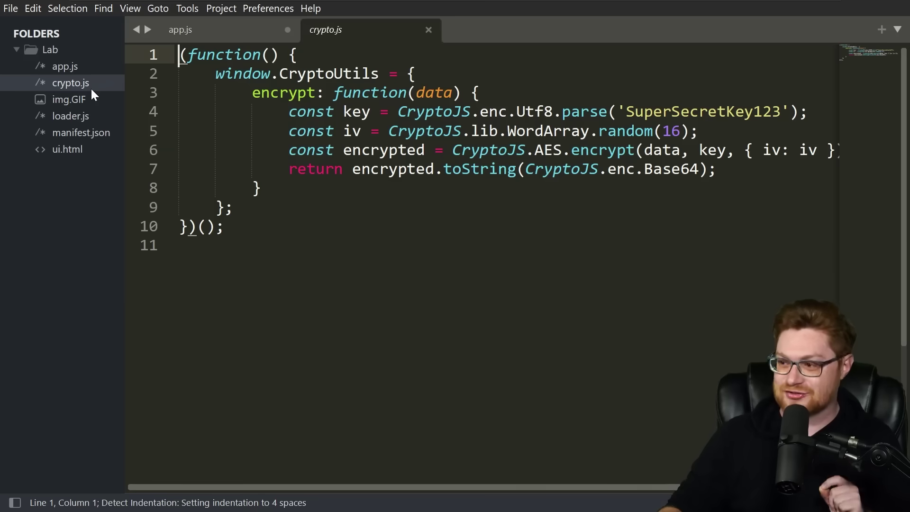
key(ctrl+a)
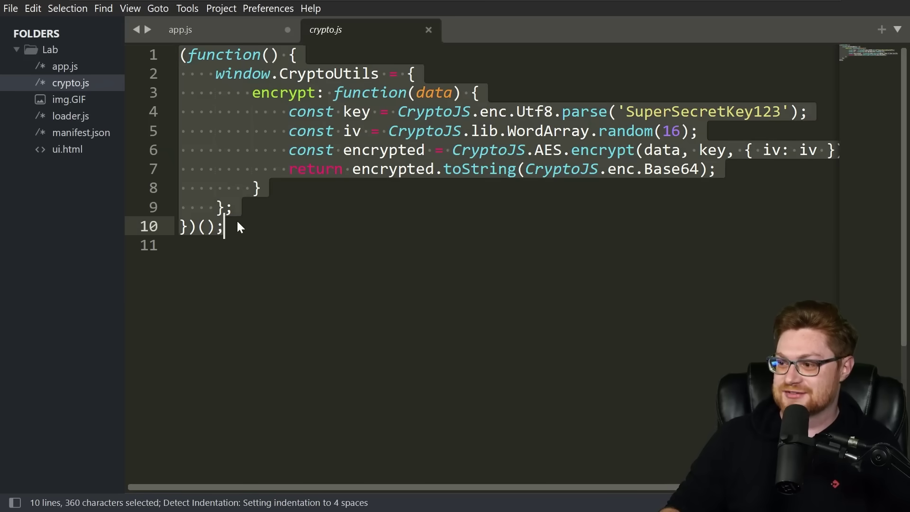
click(236, 220)
scroll(237, 220, right, 3)
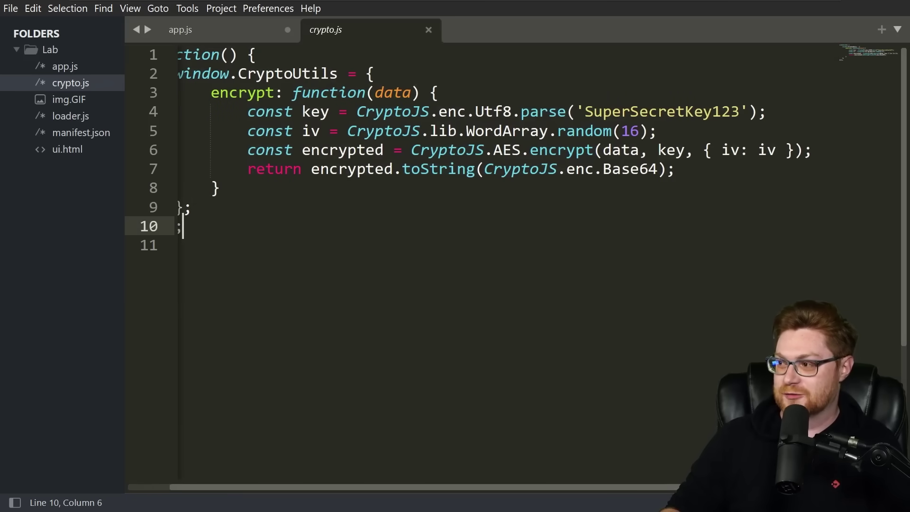
double_click(506, 149)
scroll(506, 150, left, 3)
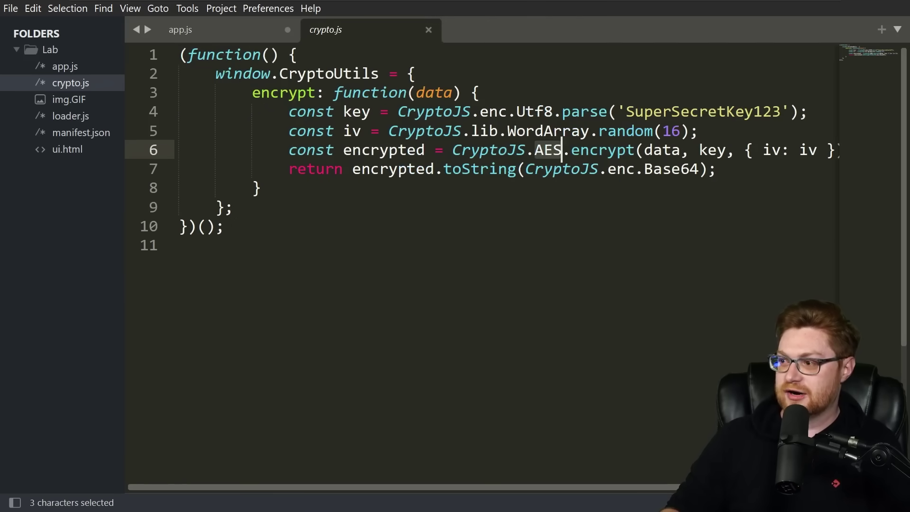
double_click(670, 168)
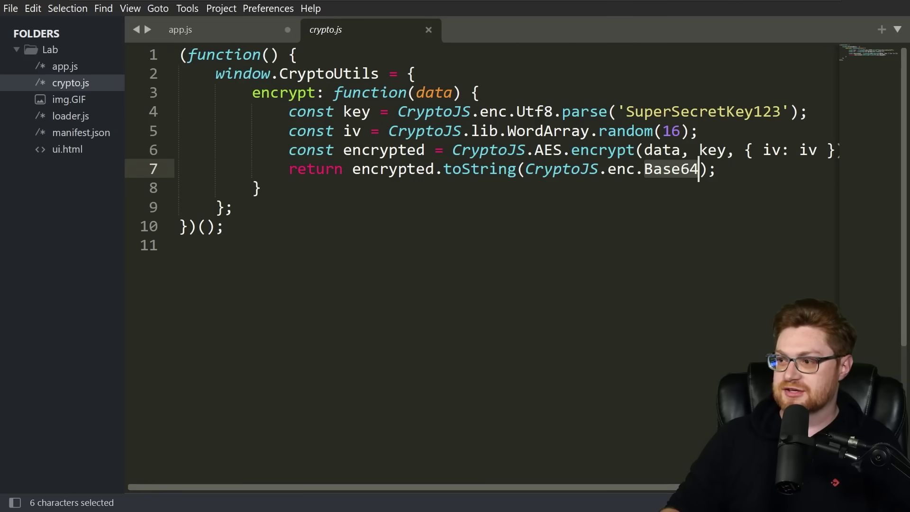
click(178, 55)
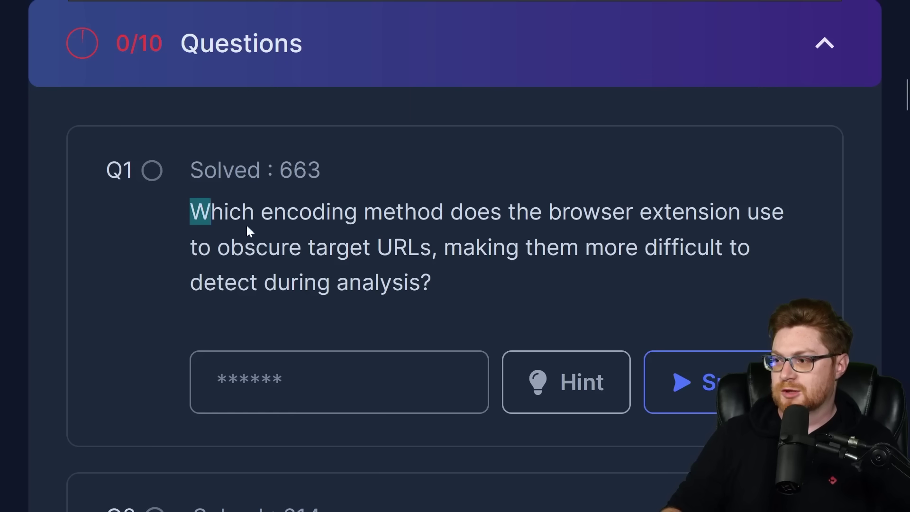
Read Q1, highlighting its phrase about obscuring target URLs.
drag(193, 210, 431, 270)
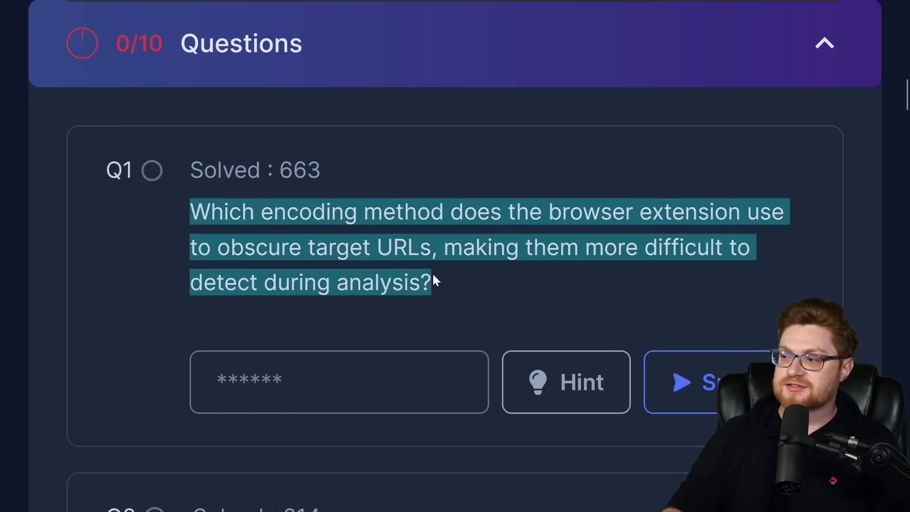
click(433, 272)
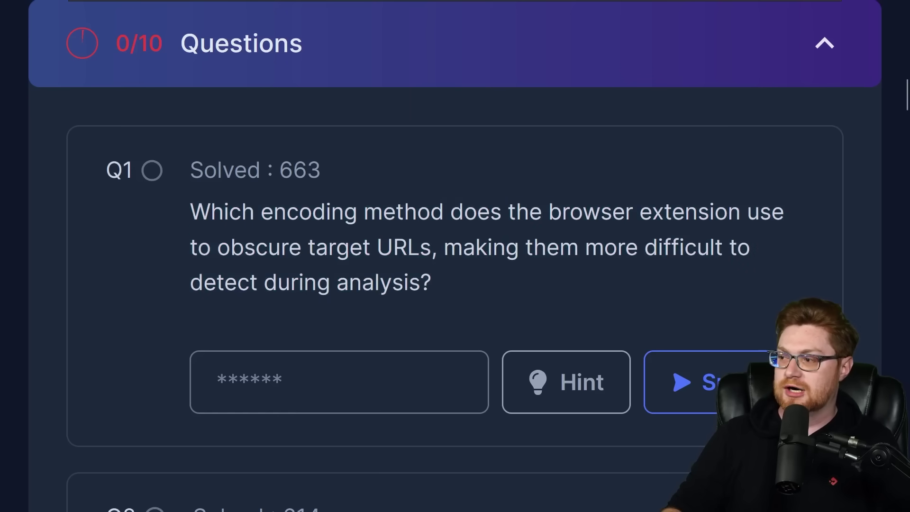
drag(217, 247, 431, 247)
click(432, 249)
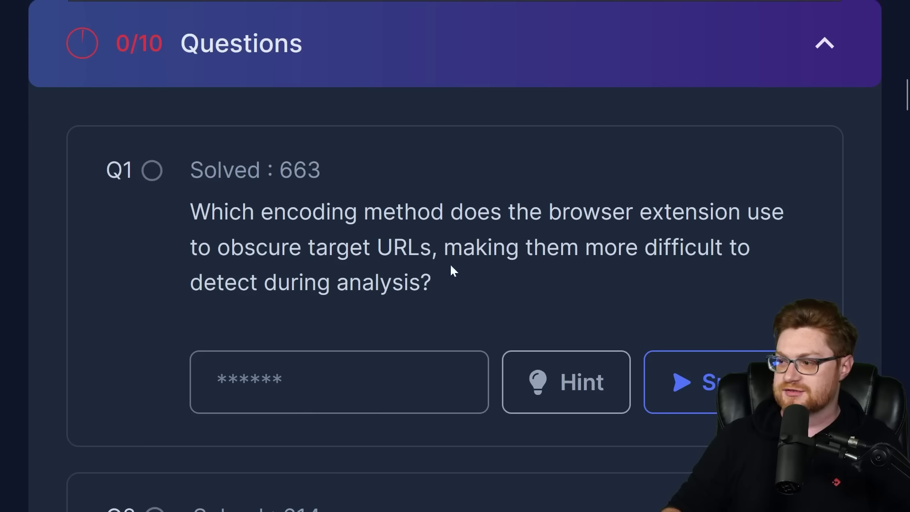
Submit base64 as the Q1 answer, dismiss the streak dialog, and read Q2.
click(339, 381)
text(ba)
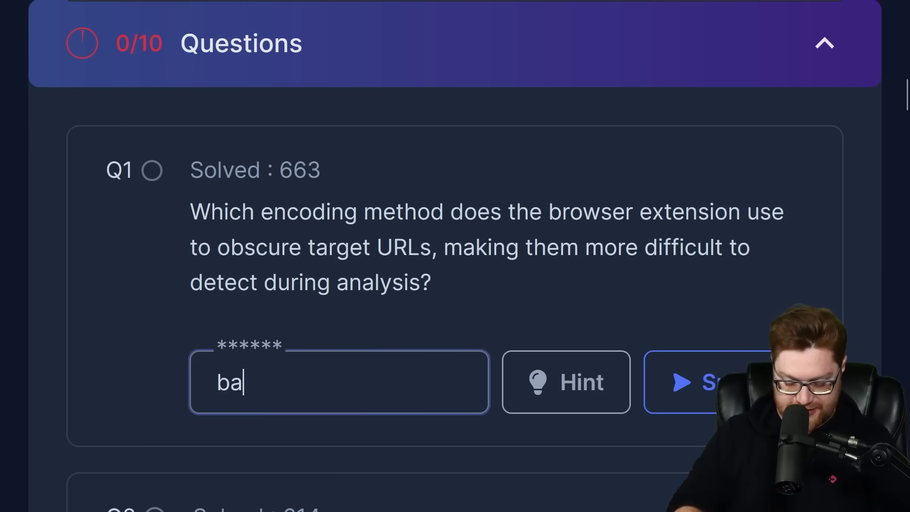
text(se64)
key(ctrl+a)
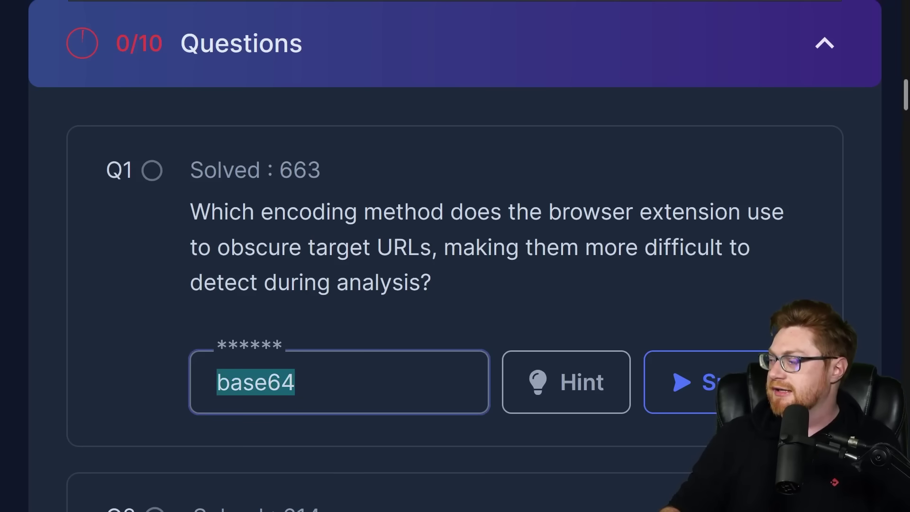
scroll(681, 329, down, 3)
click(703, 211)
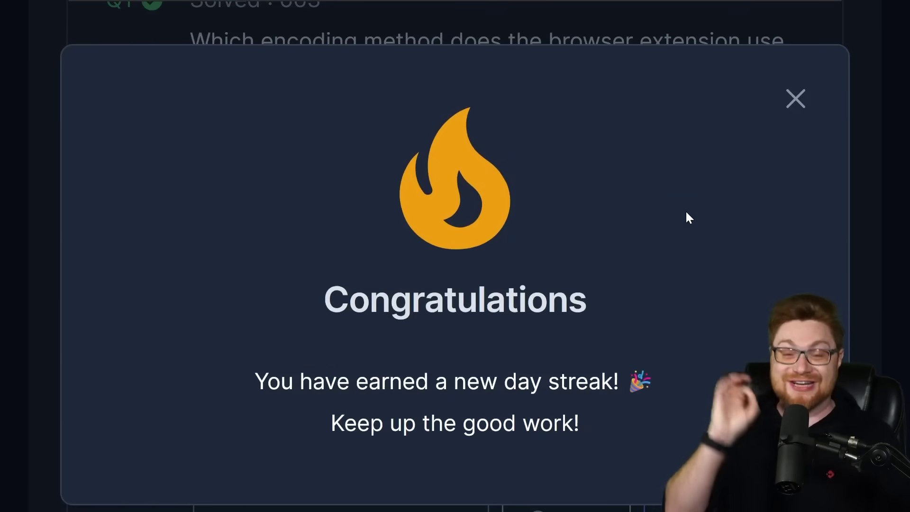
key(Escape)
drag(194, 217, 772, 237)
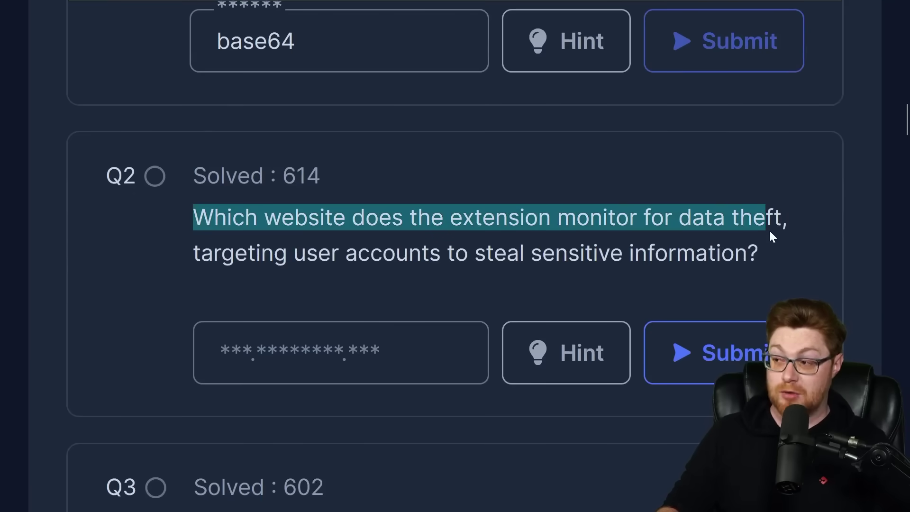
Copy the Base64-encoded target string from line 9 of app.js.
click(690, 241)
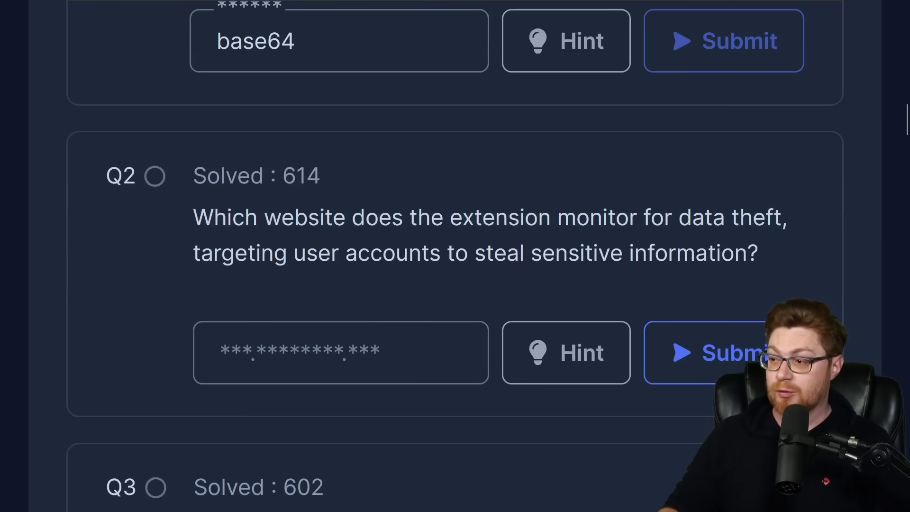
key(alt+Tab)
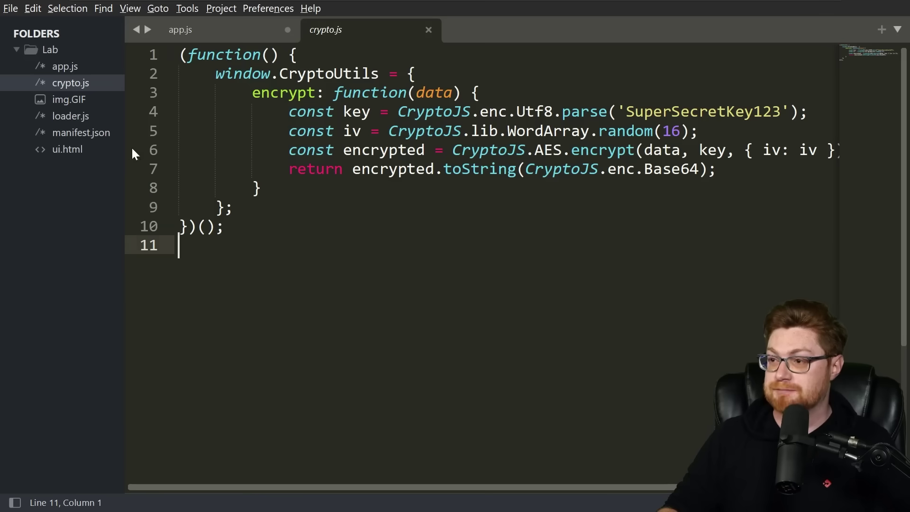
click(71, 68)
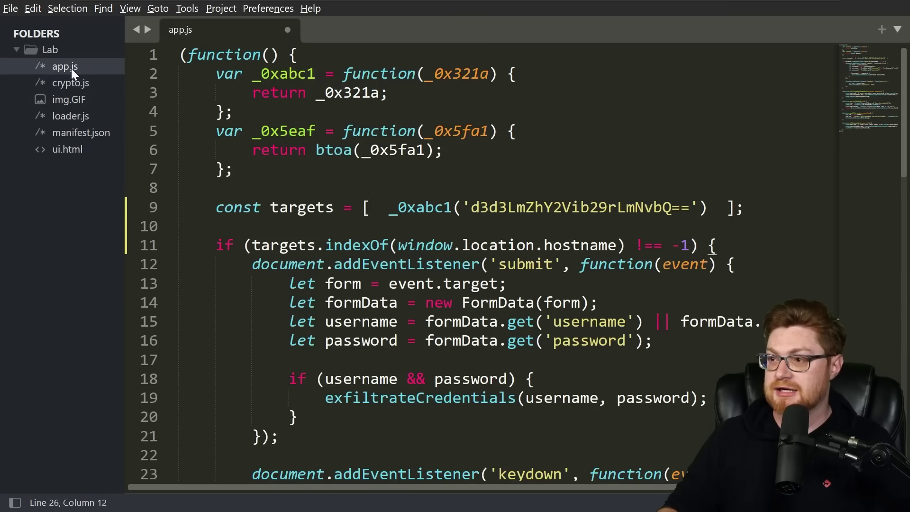
drag(464, 206, 698, 207)
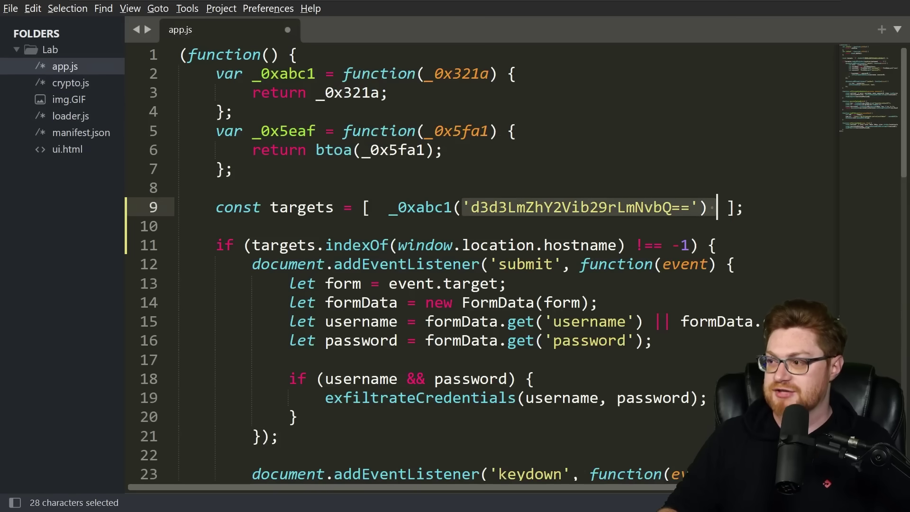
click(700, 207)
click(464, 207)
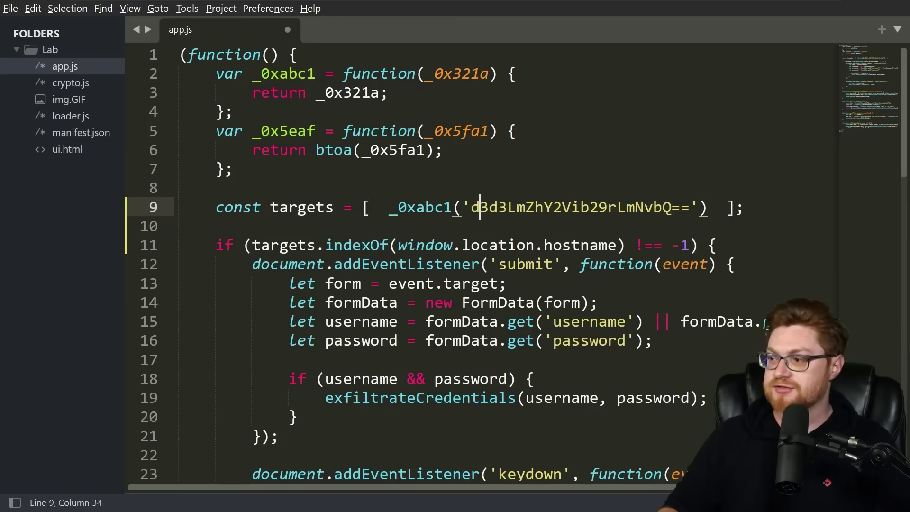
drag(471, 207, 693, 206)
key(ctrl+c)
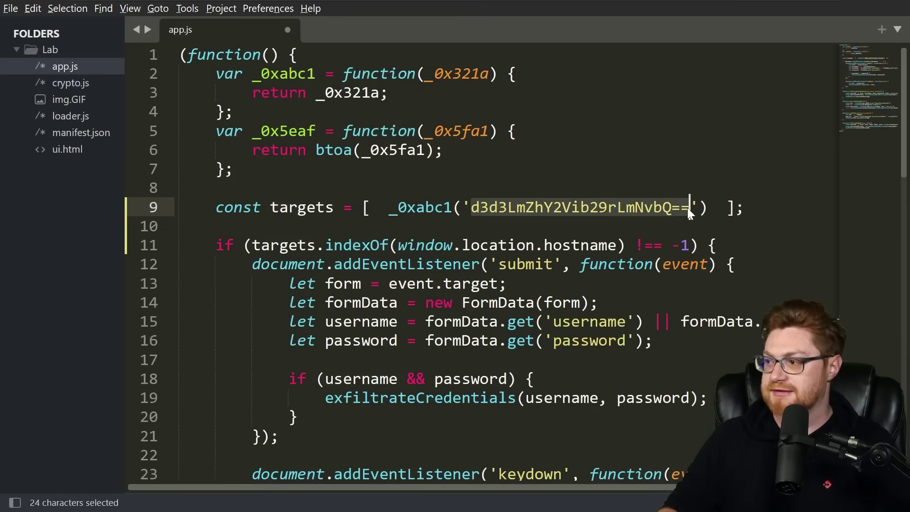
key(alt+Tab)
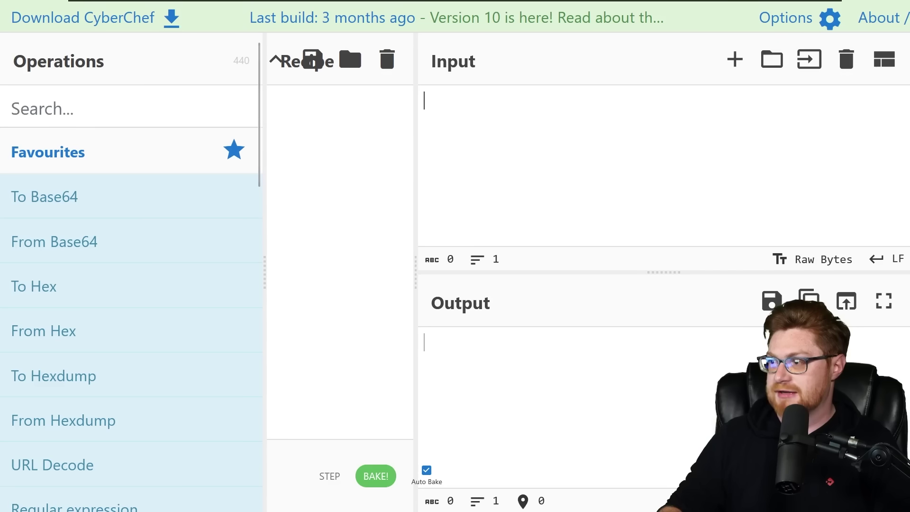
key(ctrl+v)
mouse_move(54, 242)
mouse_down()
mouse_move(308, 202)
mouse_move(303, 193)
mouse_up()
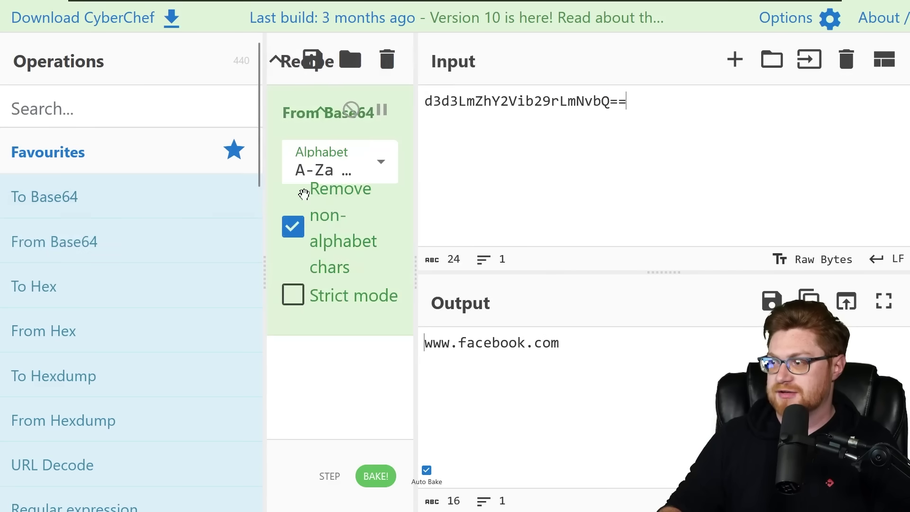
drag(559, 343, 424, 342)
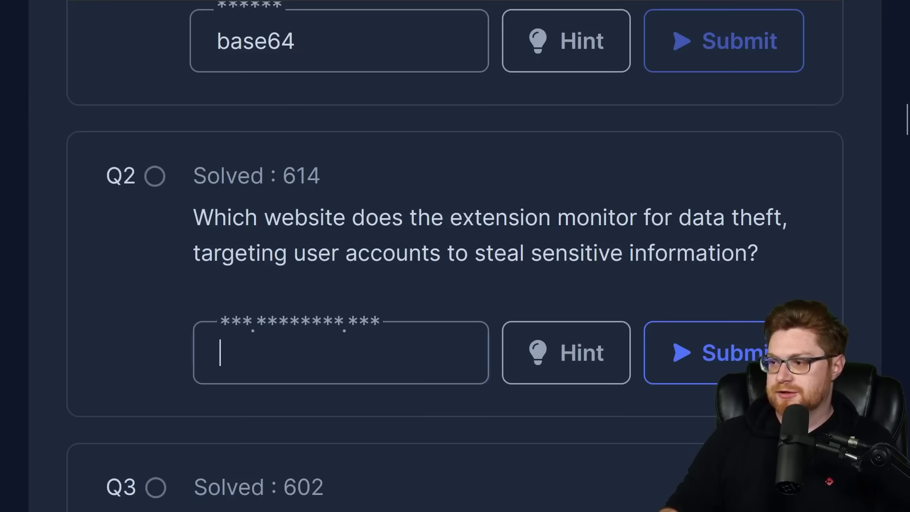
key(ctrl+v)
key(ctrl+a)
click(723, 353)
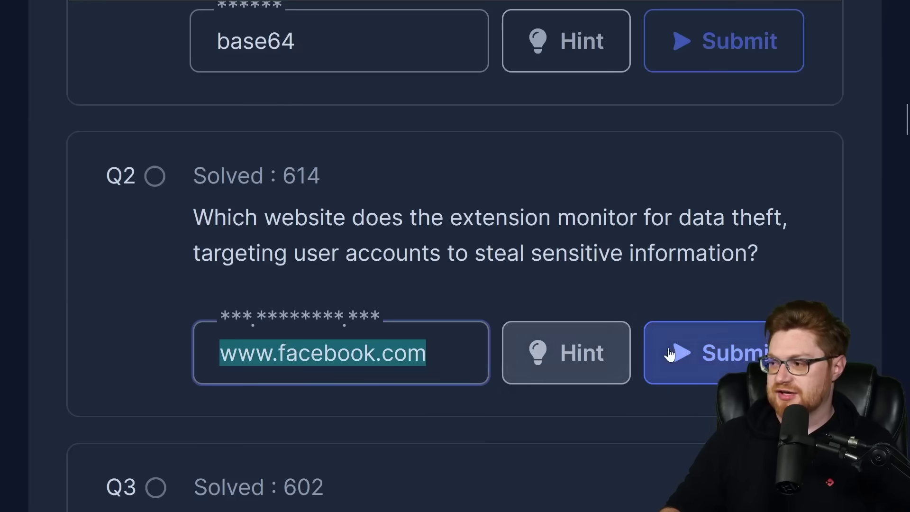
scroll(455, 284, down, 2)
scroll(303, 206, up, 2)
scroll(213, 184, up, 1)
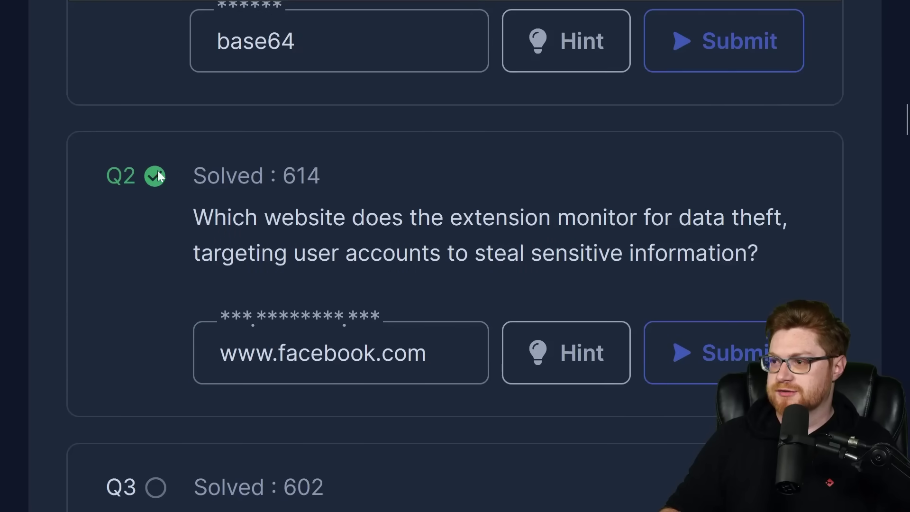
scroll(245, 282, down, 5)
scroll(245, 282, down, 1)
drag(215, 188, 430, 209)
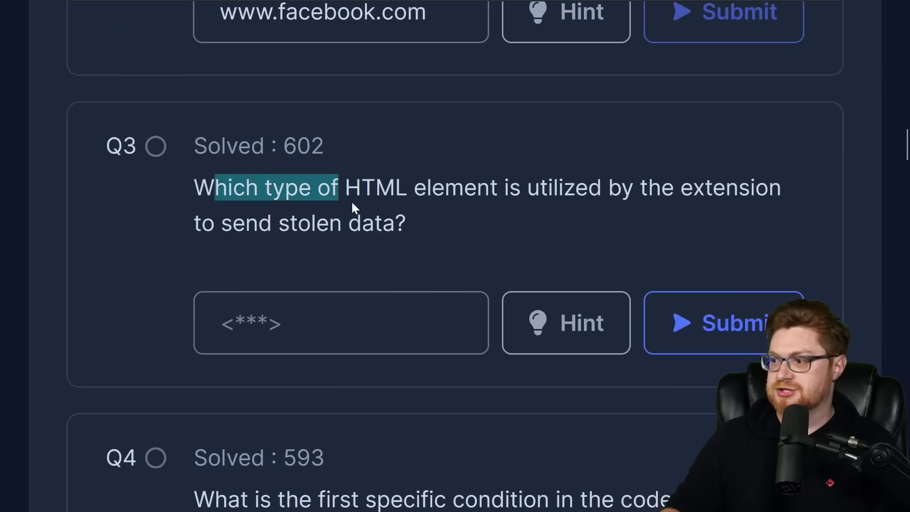
Submit <img> as the Q3 answer.
click(429, 210)
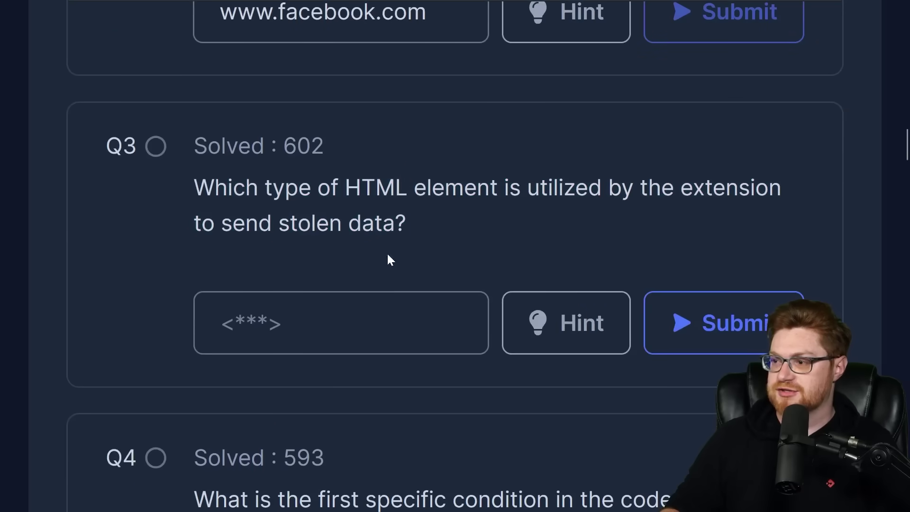
click(341, 322)
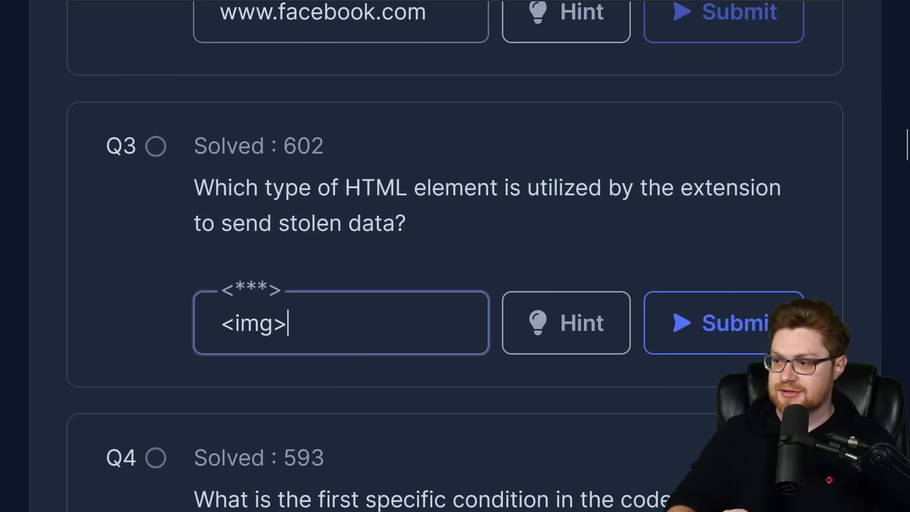
key(ctrl+a)
key(Return)
scroll(432, 295, down, 3)
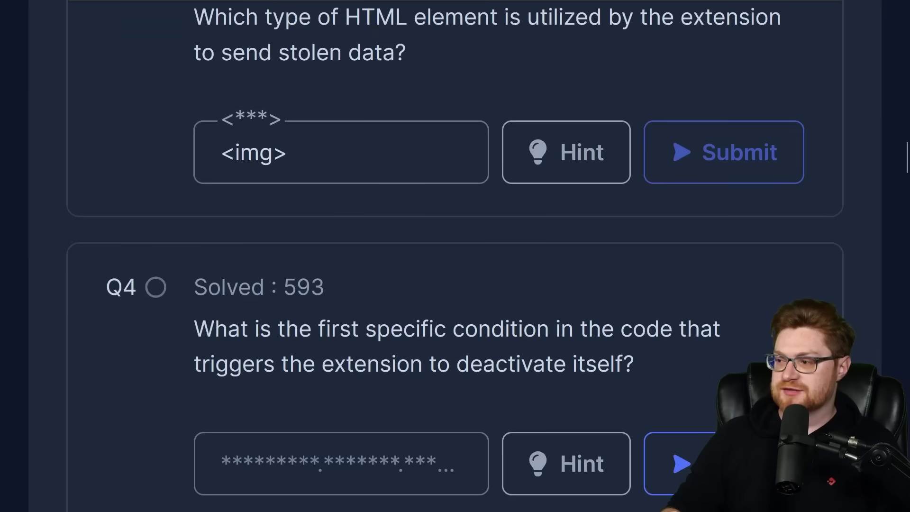
scroll(432, 295, down, 3)
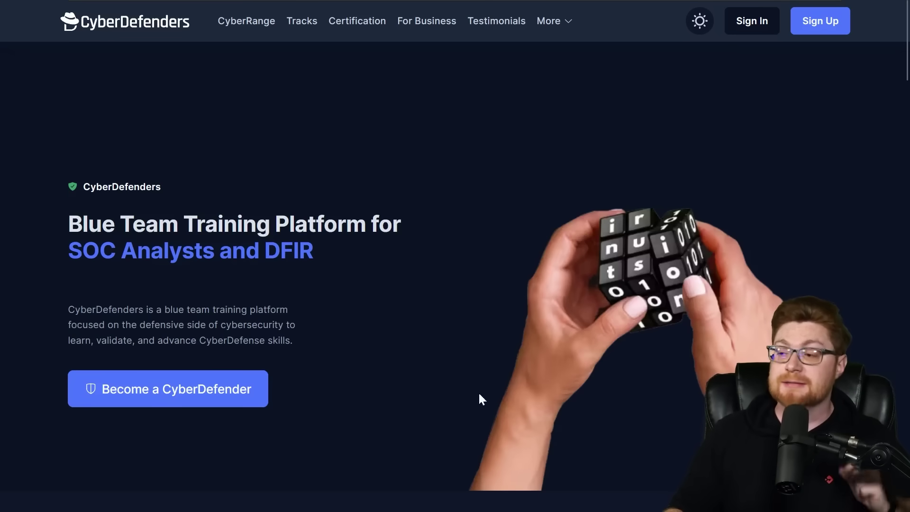
Open the Certified CyberDefender page and download its detailed CCD syllabus PDF.
click(158, 401)
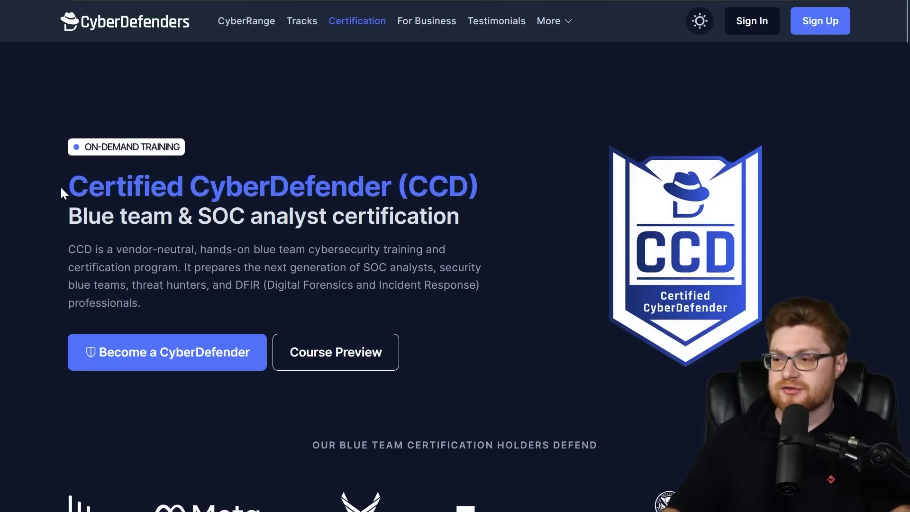
drag(67, 187, 481, 187)
click(688, 379)
scroll(687, 380, down, 4)
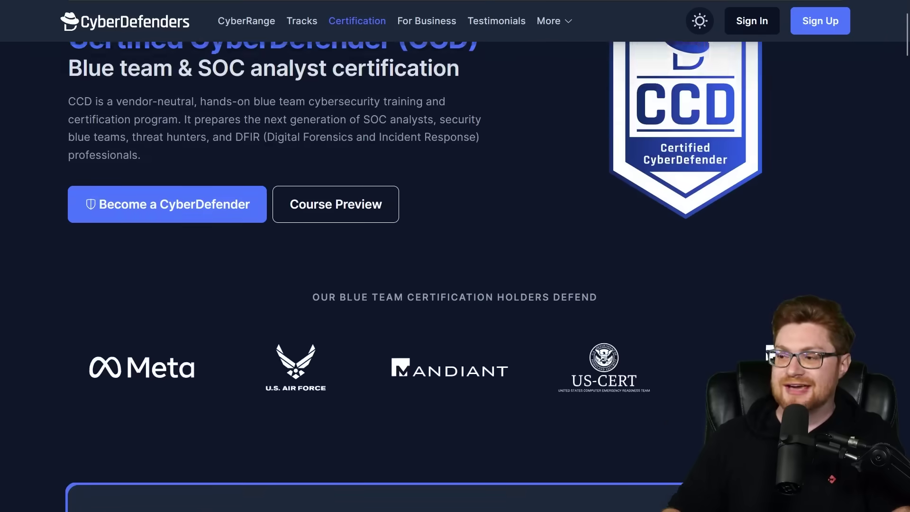
scroll(688, 380, down, 4)
scroll(688, 380, down, 3)
scroll(688, 379, down, 3)
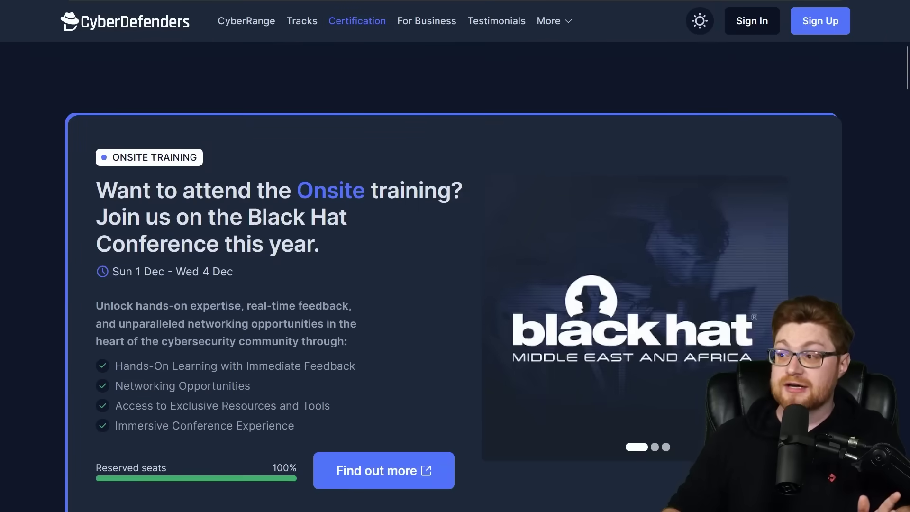
scroll(688, 380, down, 1)
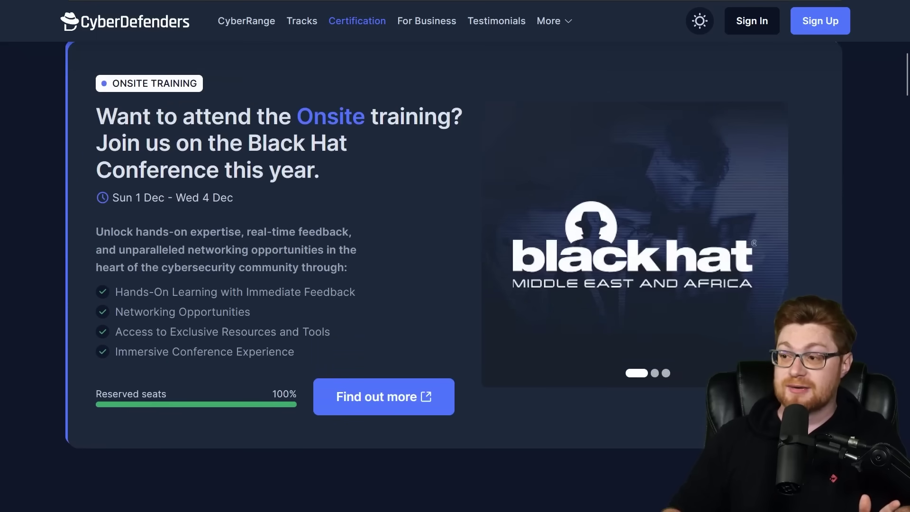
scroll(688, 380, up, 5)
scroll(688, 380, up, 4)
scroll(688, 380, up, 2)
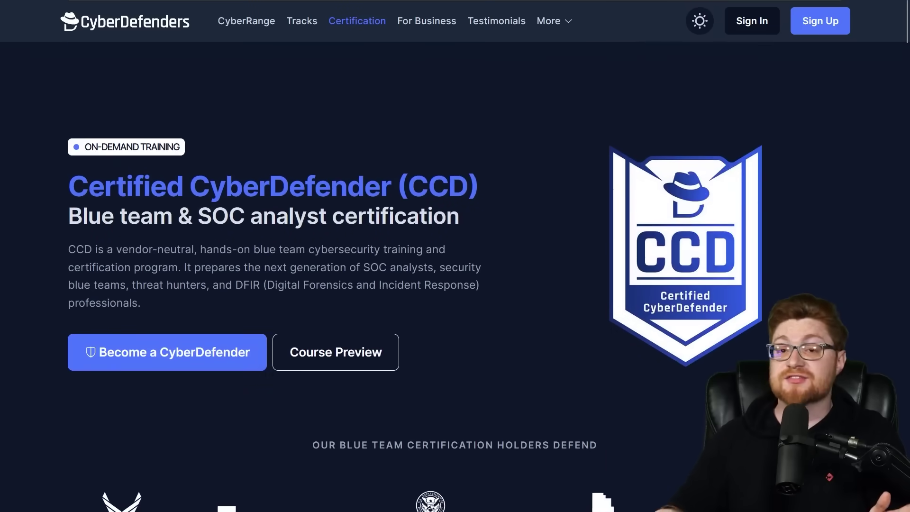
double_click(112, 147)
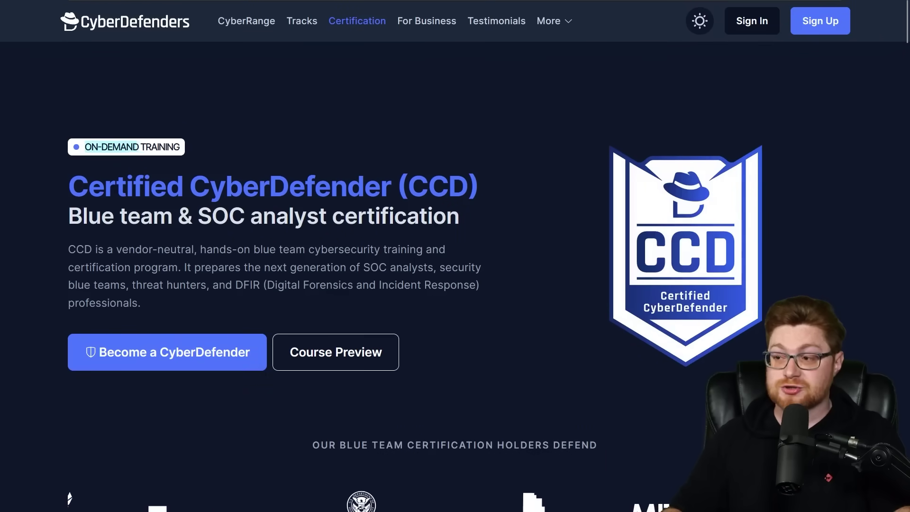
scroll(348, 156, down, 5)
scroll(348, 156, down, 4)
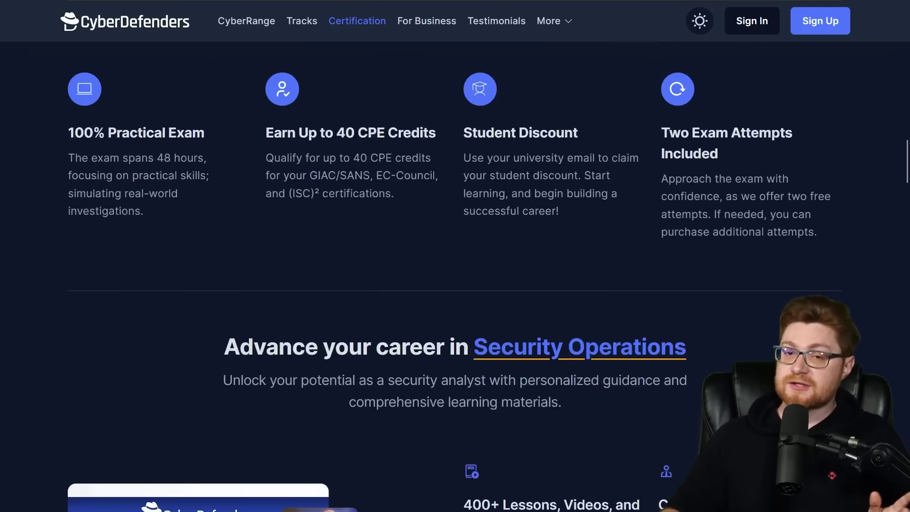
scroll(347, 156, down, 3)
scroll(347, 156, down, 4)
scroll(348, 156, down, 4)
scroll(348, 156, down, 2)
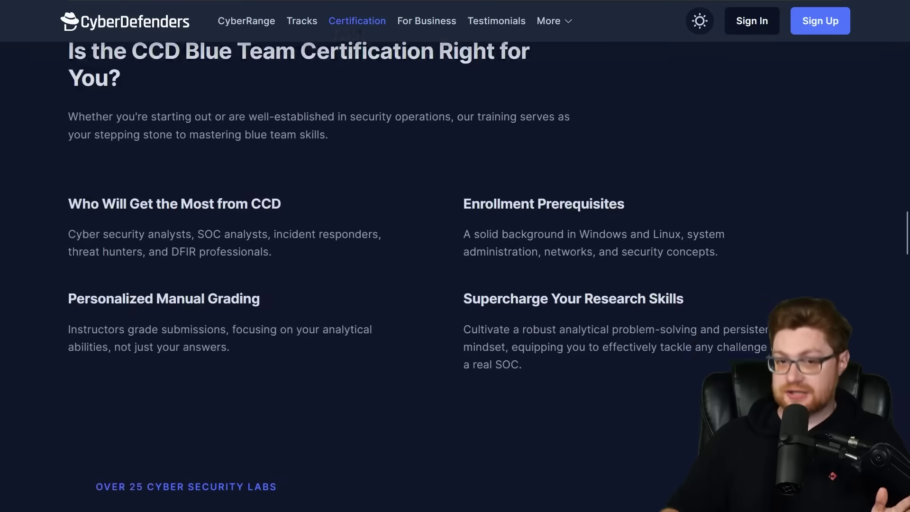
scroll(348, 156, down, 4)
scroll(348, 156, down, 2)
scroll(348, 156, down, 3)
scroll(347, 156, down, 4)
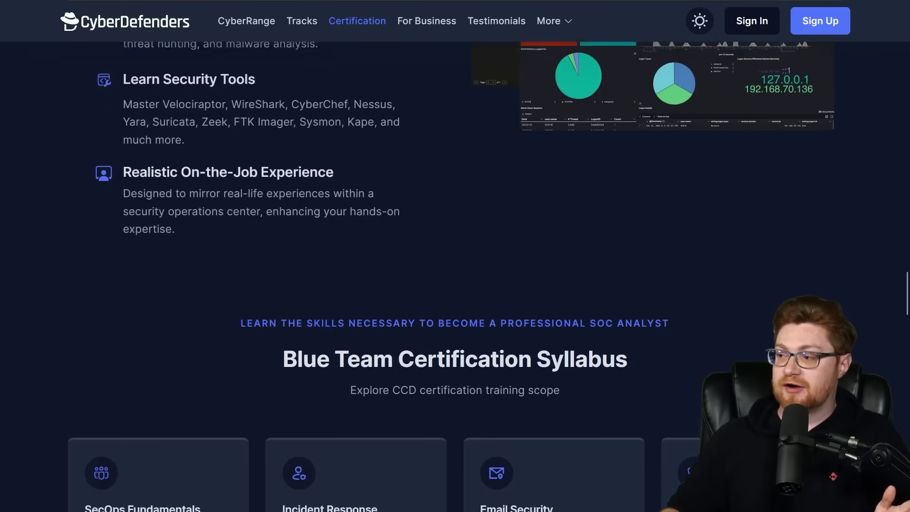
scroll(348, 156, down, 3)
scroll(347, 156, down, 3)
scroll(347, 156, down, 1)
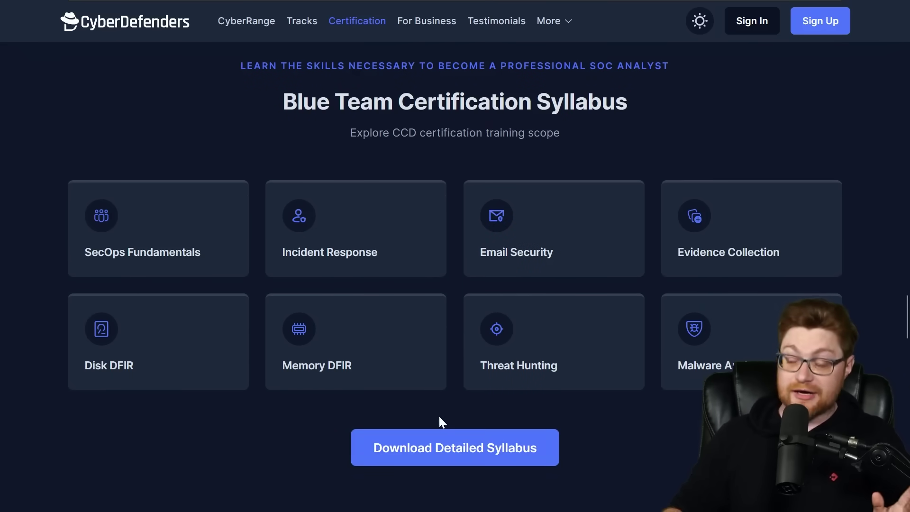
click(440, 441)
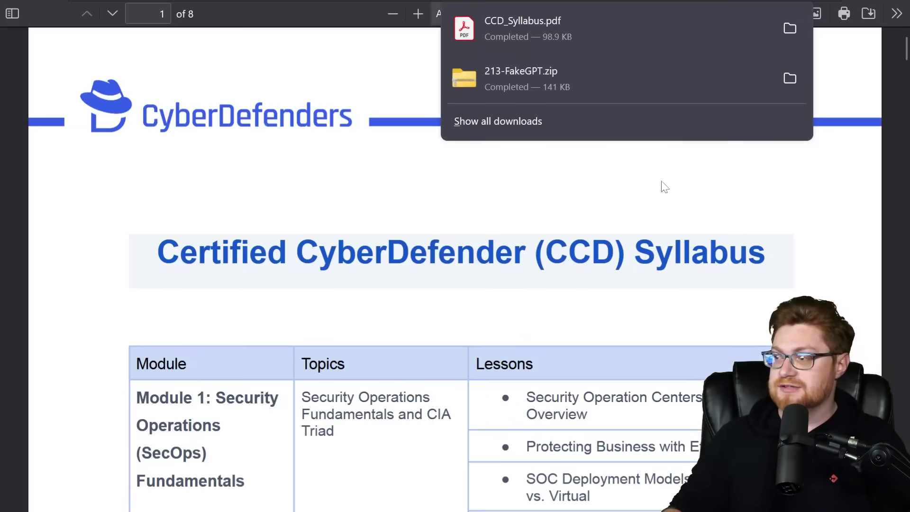
click(665, 187)
scroll(455, 285, down, 5)
scroll(455, 285, down, 3)
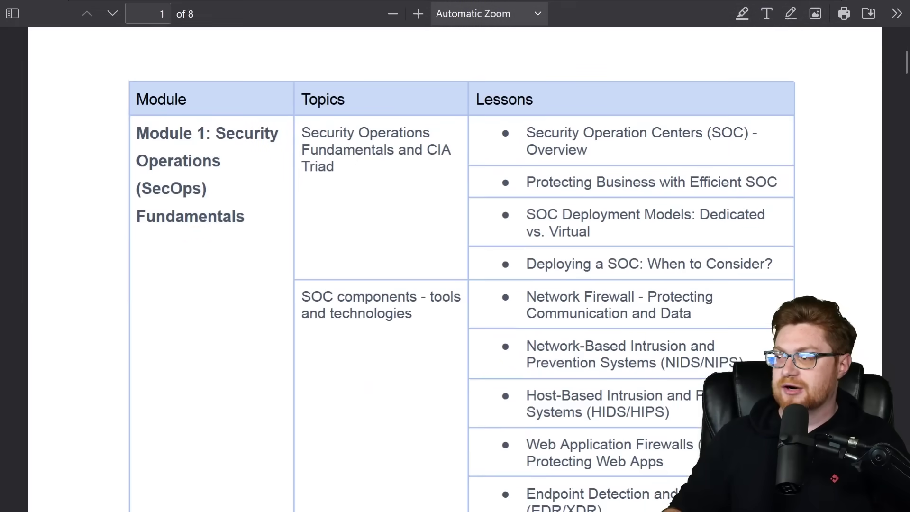
scroll(455, 284, down, 3)
scroll(455, 284, down, 3)
scroll(455, 285, down, 3)
scroll(455, 285, down, 3)
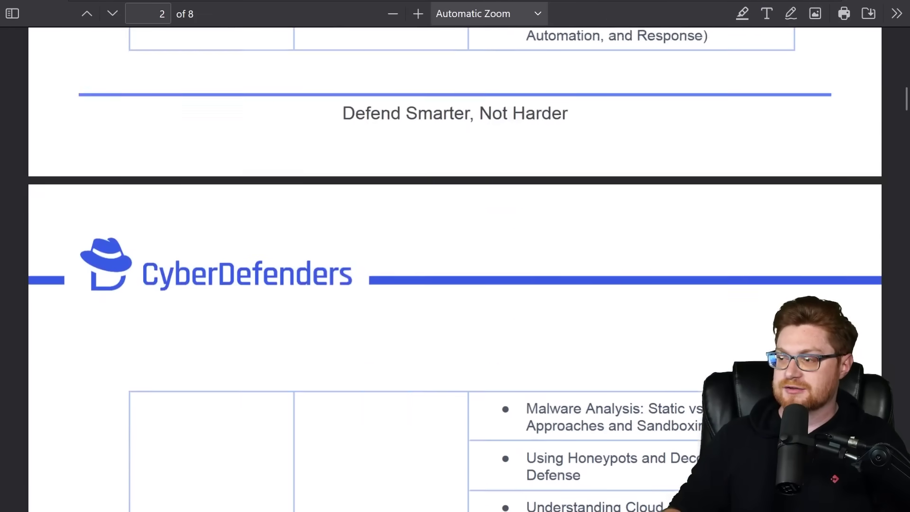
scroll(455, 284, down, 3)
scroll(456, 284, down, 3)
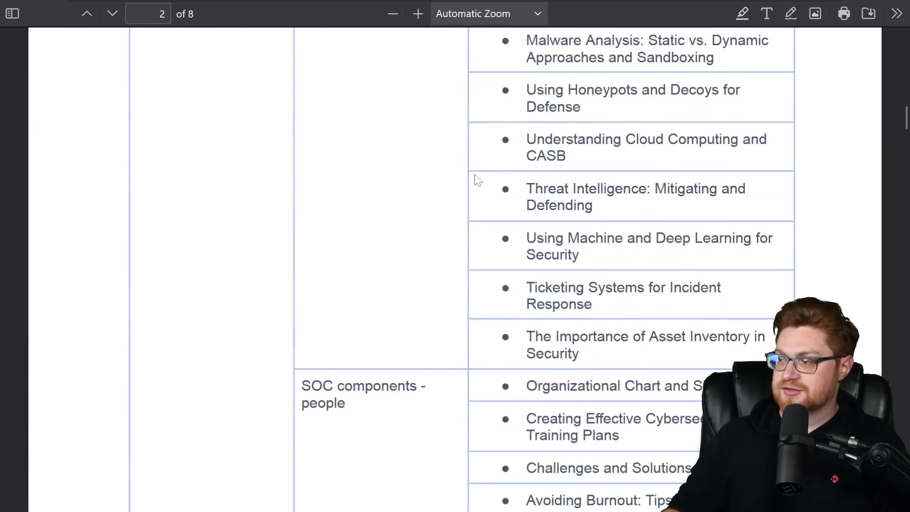
scroll(624, 265, down, 3)
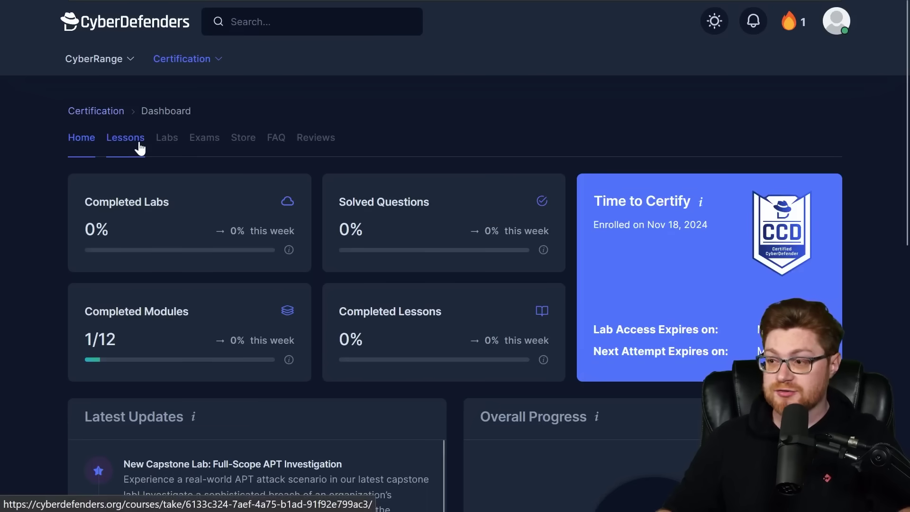
scroll(221, 255, down, 3)
scroll(222, 255, down, 2)
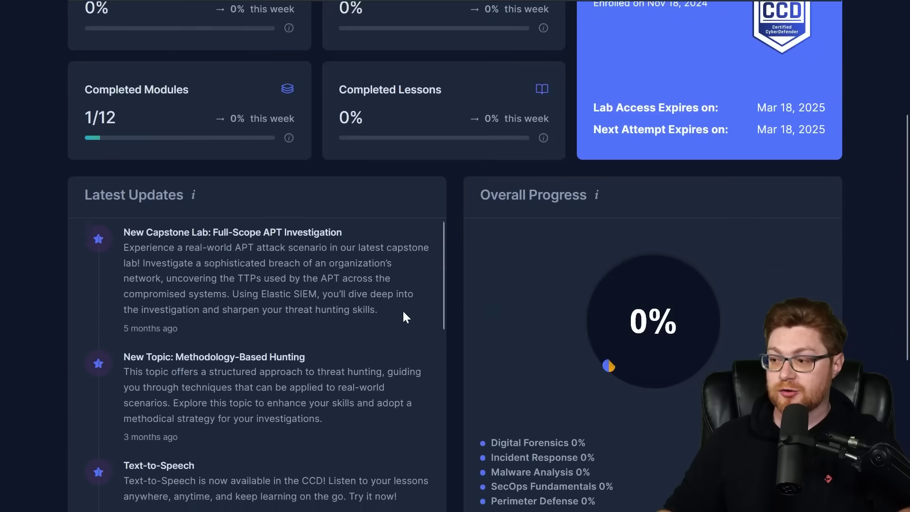
scroll(402, 309, down, 3)
scroll(404, 310, down, 3)
scroll(437, 311, down, 3)
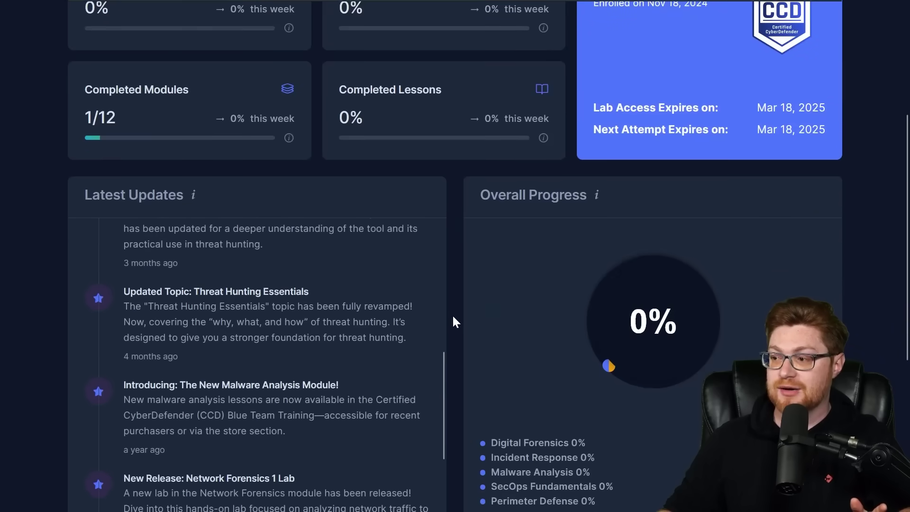
scroll(452, 315, down, 2)
scroll(453, 314, down, 1)
scroll(452, 314, up, 6)
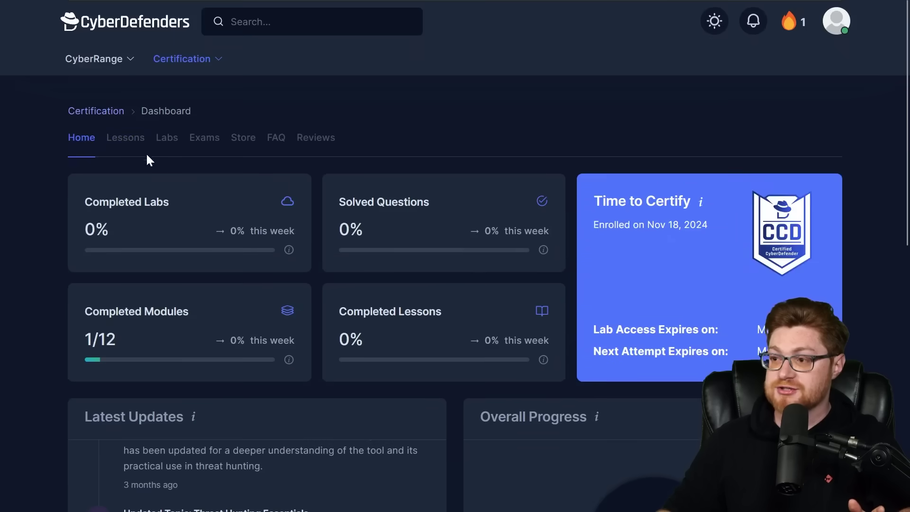
Expand Security Operations Fundamentals and dismiss the prerequisite warning on its Topic 1.
click(126, 137)
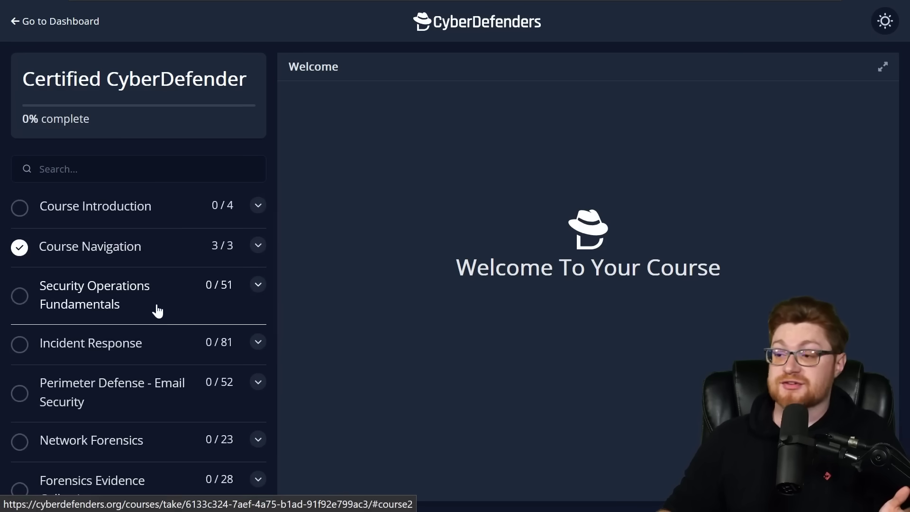
click(157, 310)
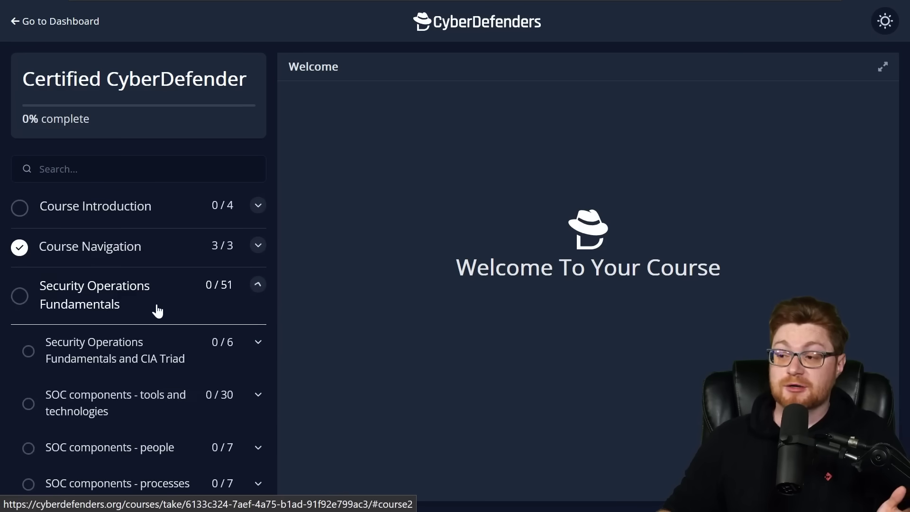
click(128, 361)
click(125, 398)
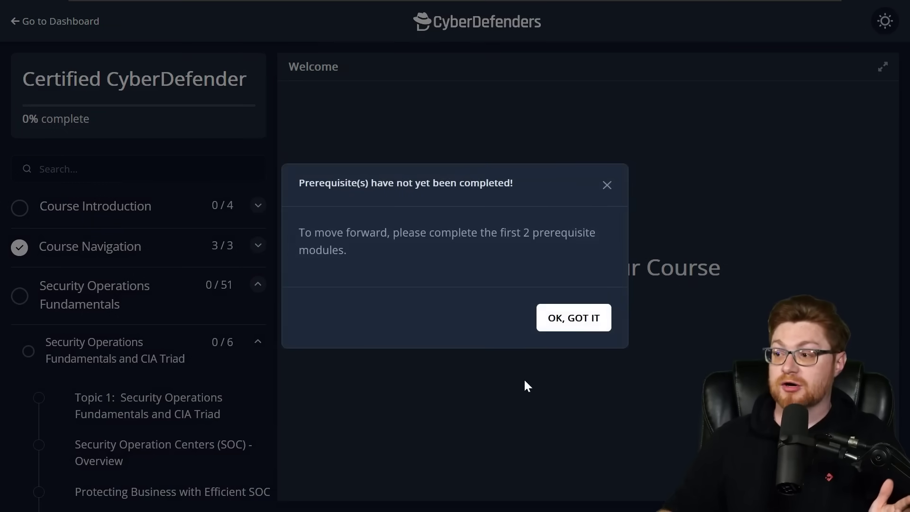
click(573, 317)
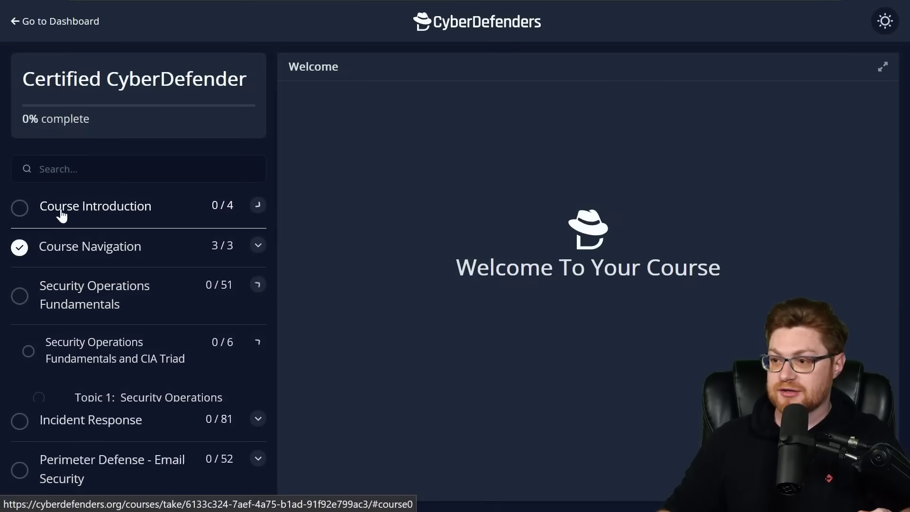
Start Course Introduction's Before we begin lesson and play its audio narration.
click(63, 208)
click(37, 253)
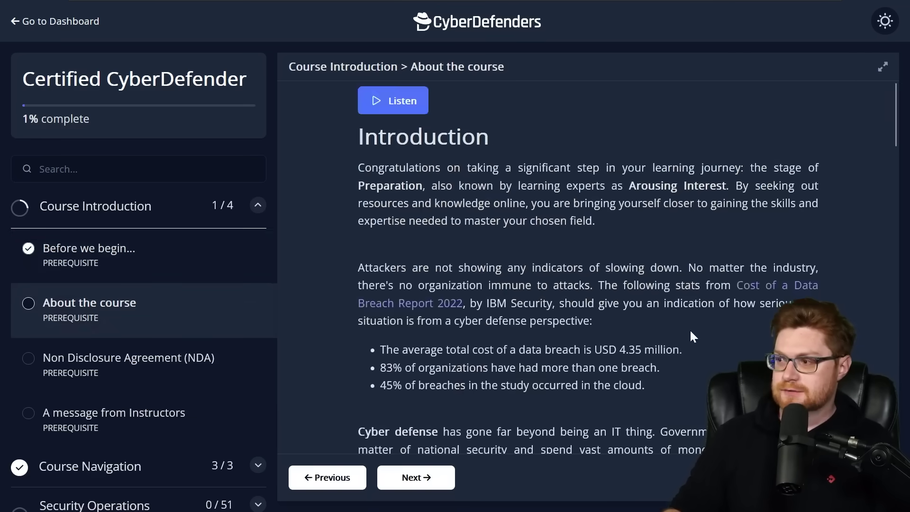
scroll(690, 329, down, 5)
scroll(690, 329, down, 5)
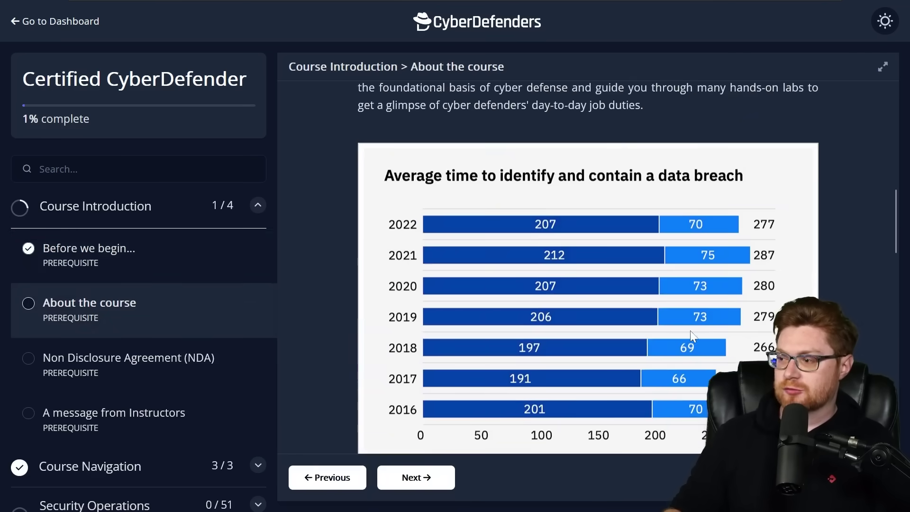
scroll(690, 331, down, 5)
scroll(700, 337, down, 5)
scroll(724, 345, down, 4)
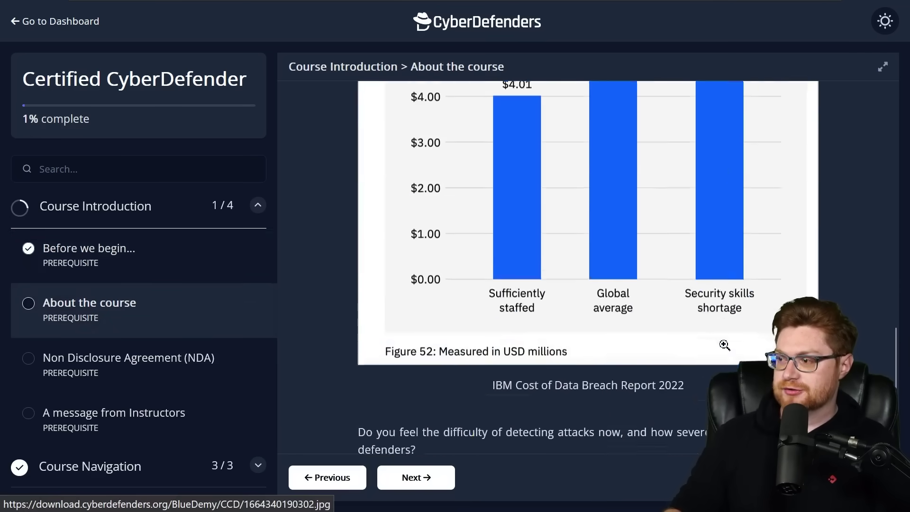
scroll(724, 344, down, 5)
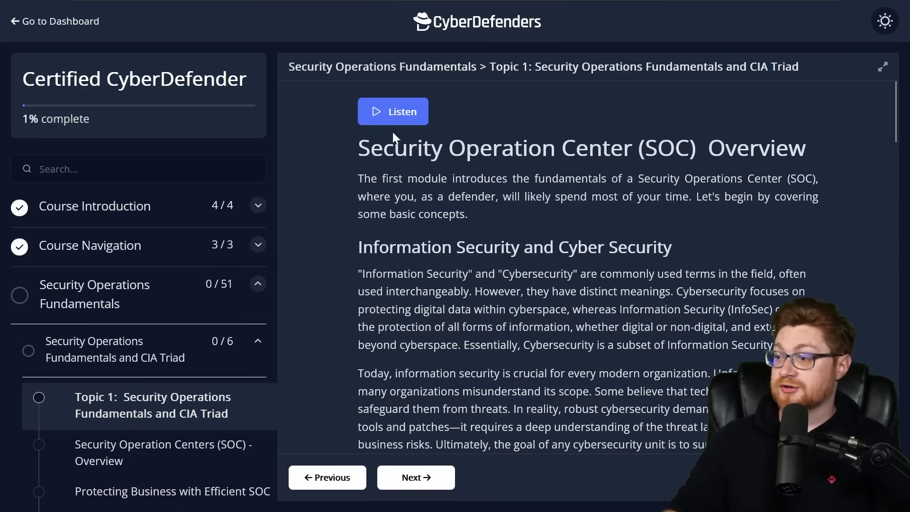
click(394, 118)
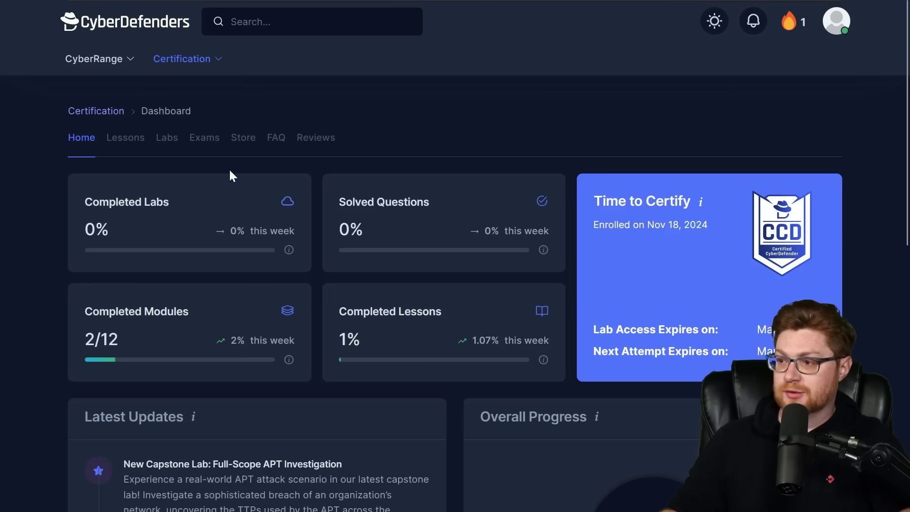
Launch the OSSEC lab in the USA East machine region.
click(168, 138)
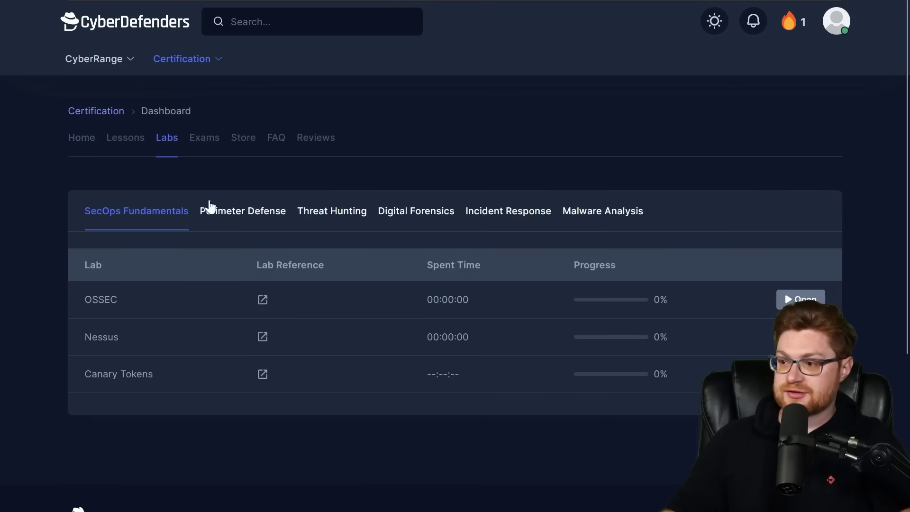
click(781, 301)
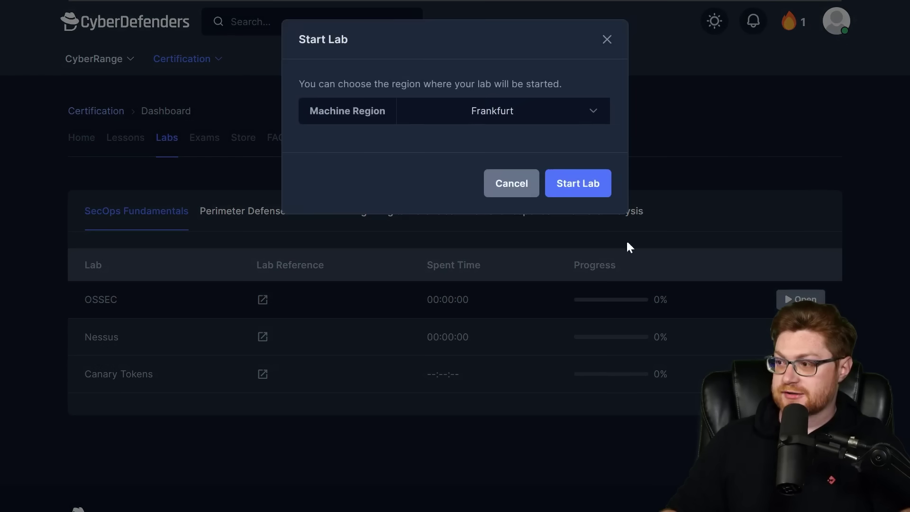
click(469, 112)
click(384, 209)
click(376, 167)
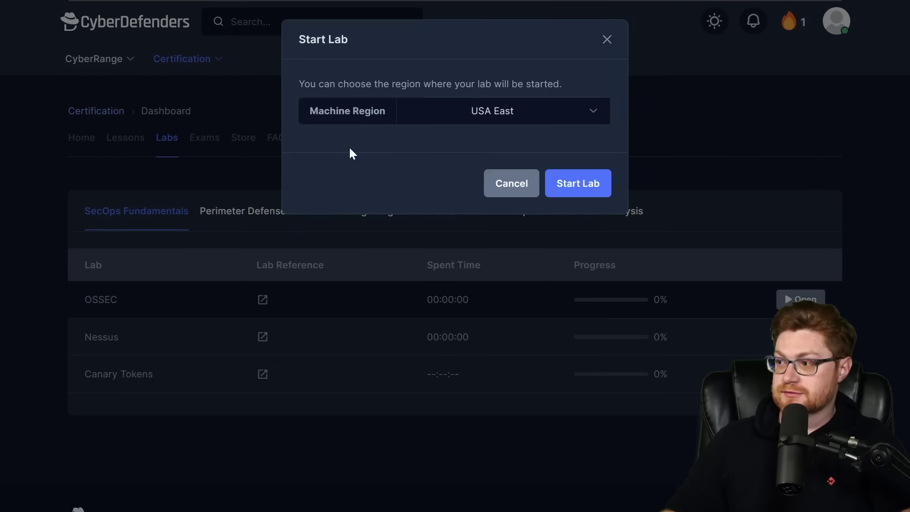
click(579, 181)
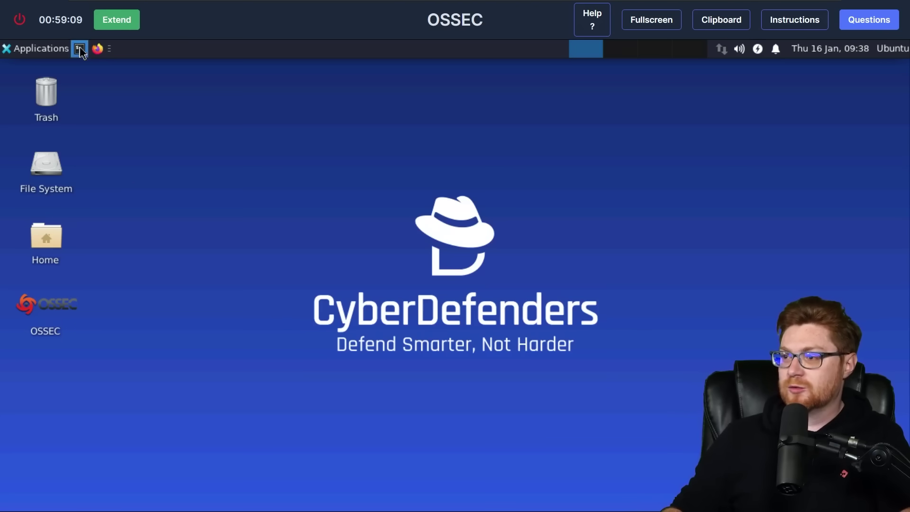
Open a terminal on the lab desktop, move it, then close it.
key(ctrl+alt+t)
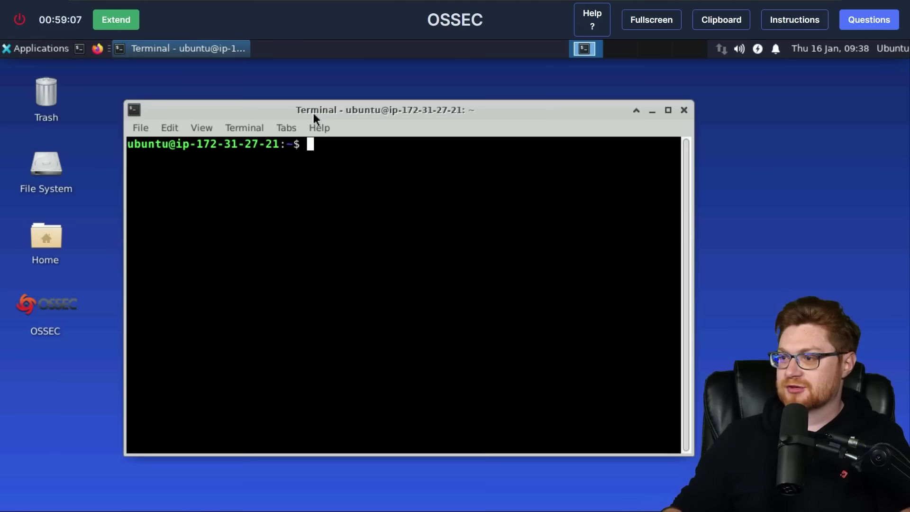
drag(390, 125, 457, 139)
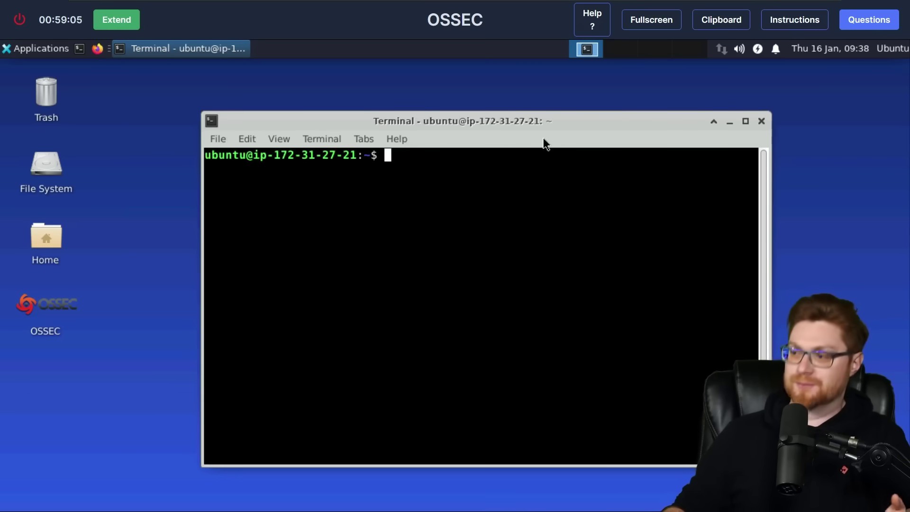
click(762, 123)
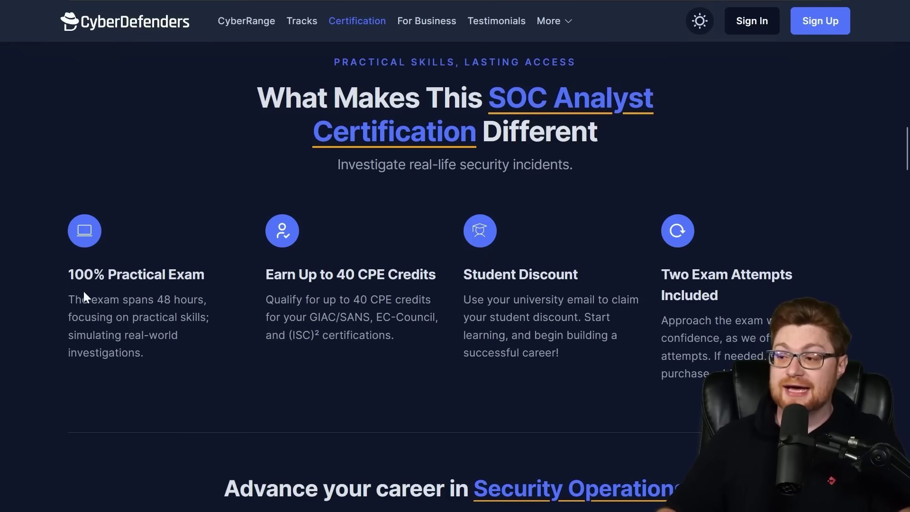
Highlight the Practical Exam, CPE credits, Student Discount and Two Exam Attempts feature blocks.
drag(58, 277, 173, 349)
click(257, 316)
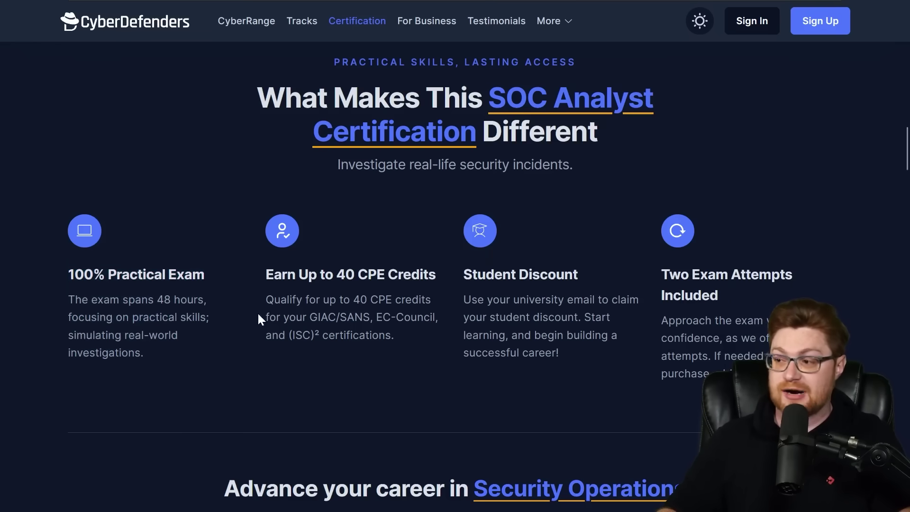
drag(263, 270, 403, 337)
click(404, 338)
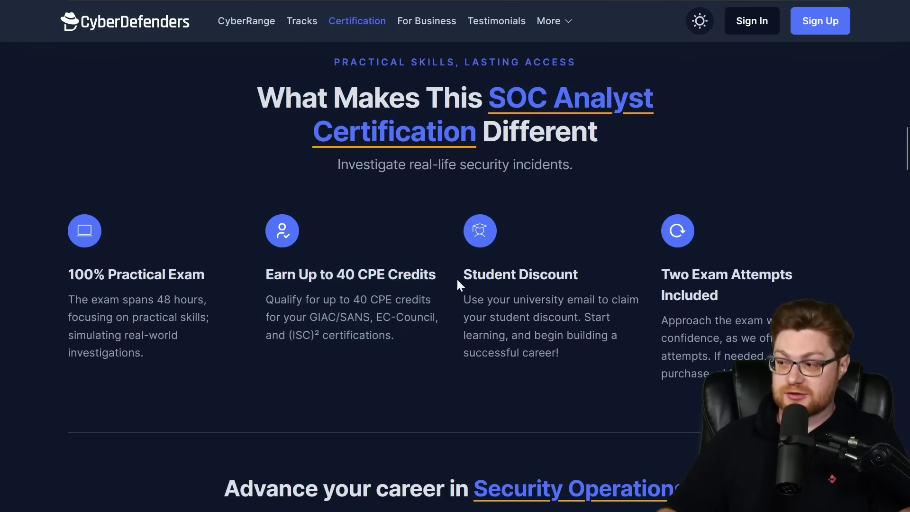
drag(463, 270, 581, 355)
click(581, 355)
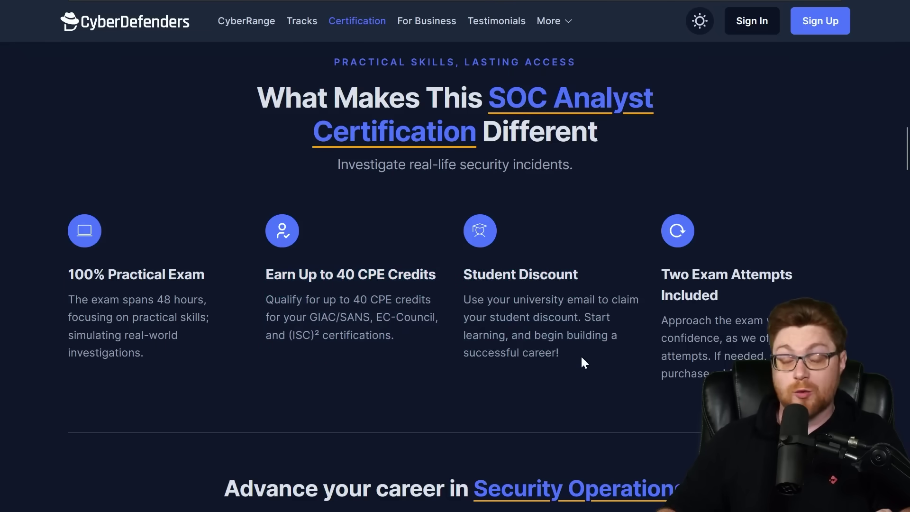
drag(660, 269, 769, 296)
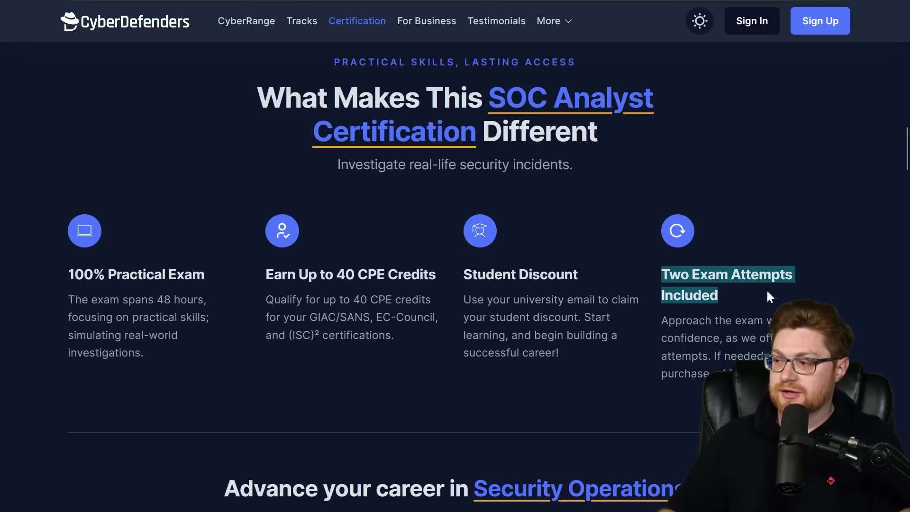
click(768, 296)
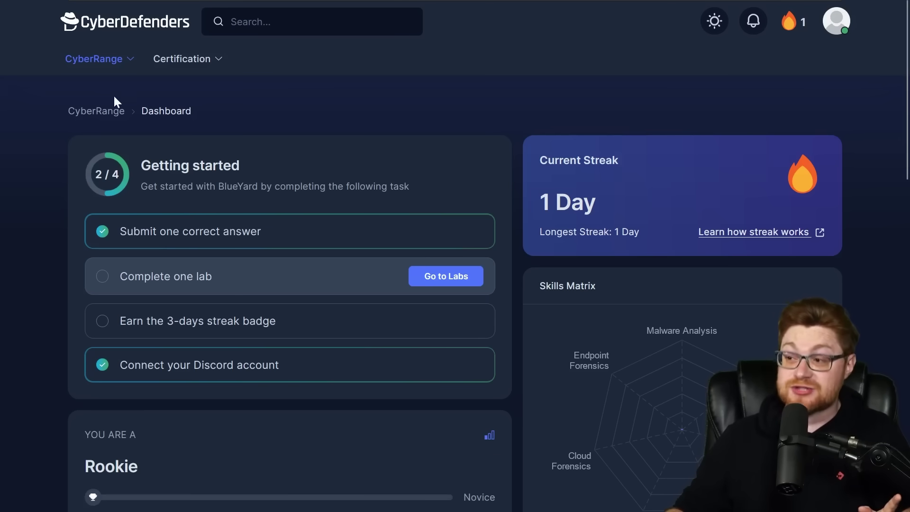
View the Starting Point labs, then the SOC Tier 1 track's Level 1 labs.
click(94, 58)
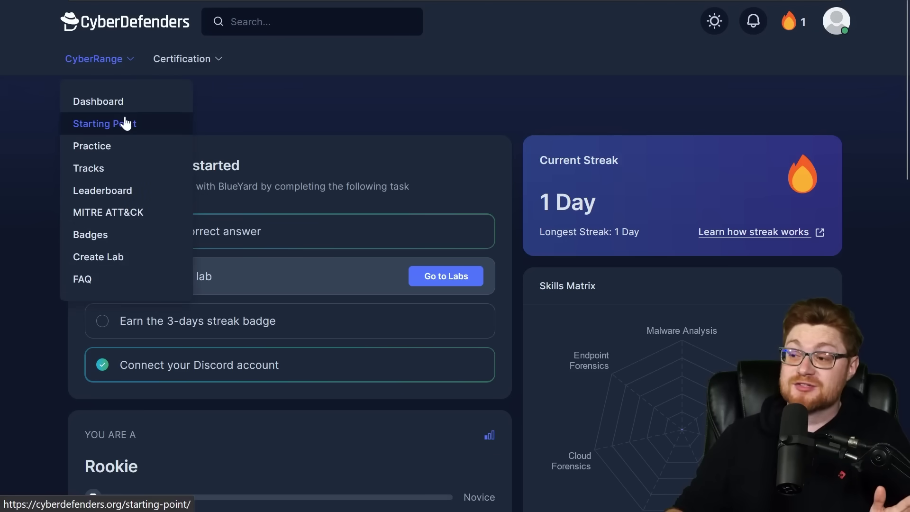
click(105, 123)
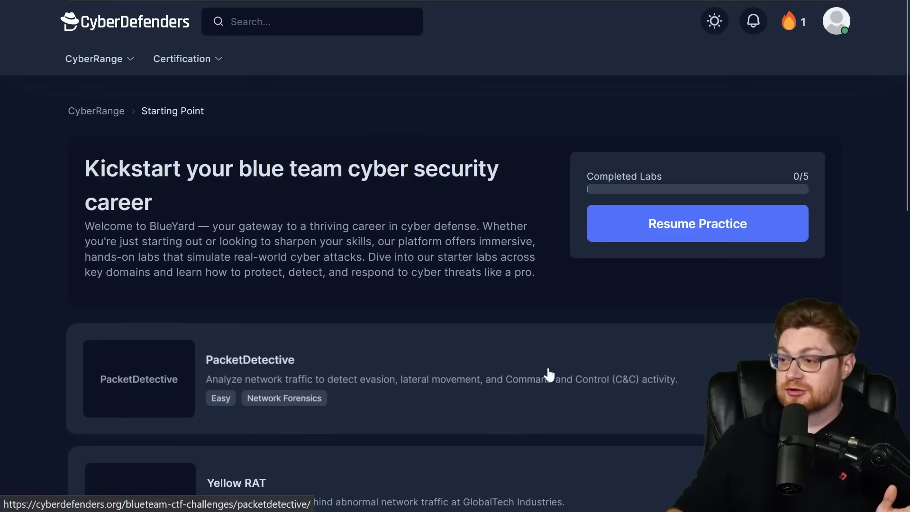
scroll(456, 284, down, 2)
scroll(456, 284, down, 2)
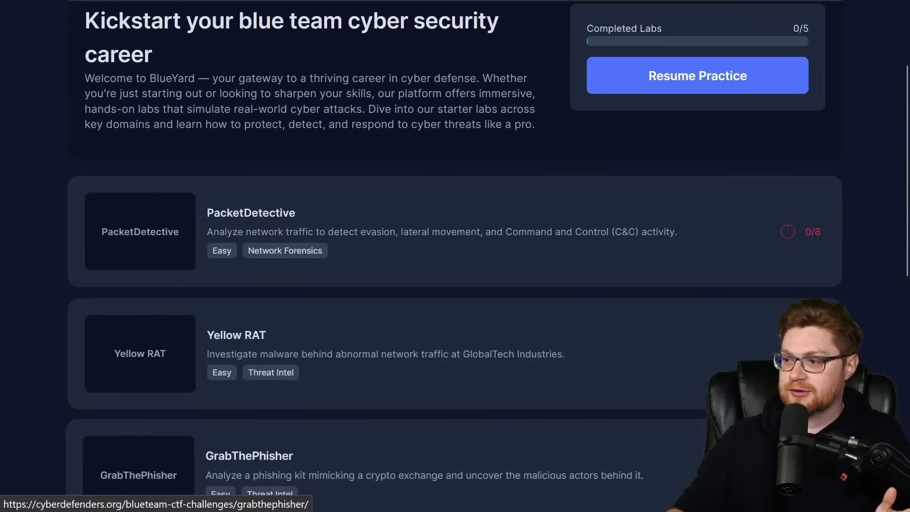
scroll(456, 284, down, 2)
scroll(455, 285, down, 2)
scroll(456, 284, down, 2)
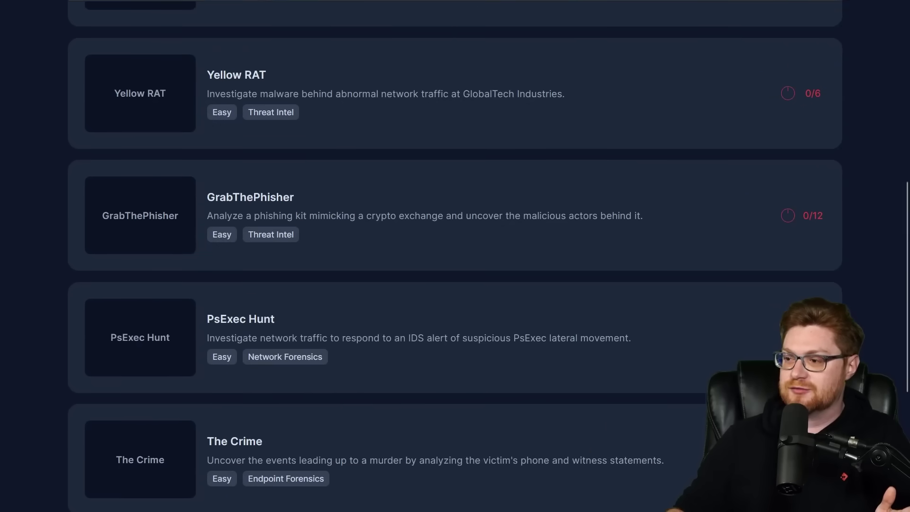
scroll(455, 284, up, 3)
scroll(455, 285, up, 3)
scroll(455, 285, up, 2)
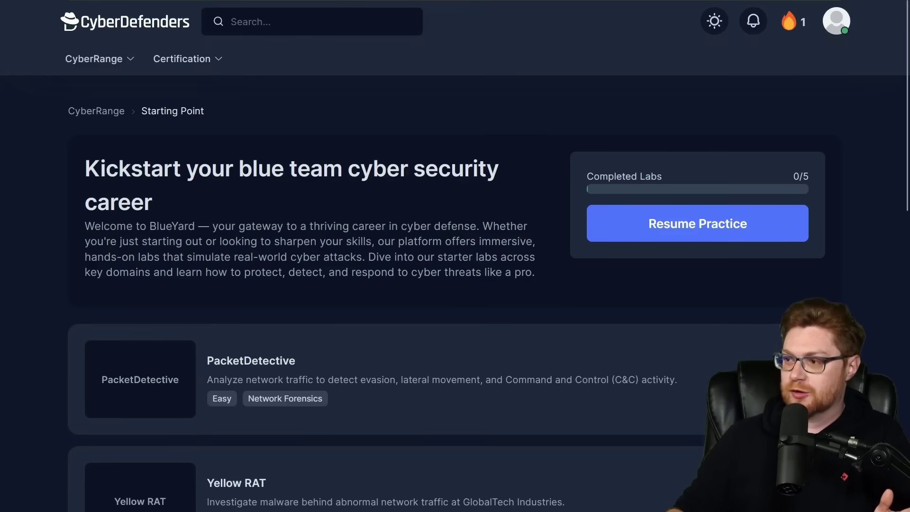
click(100, 59)
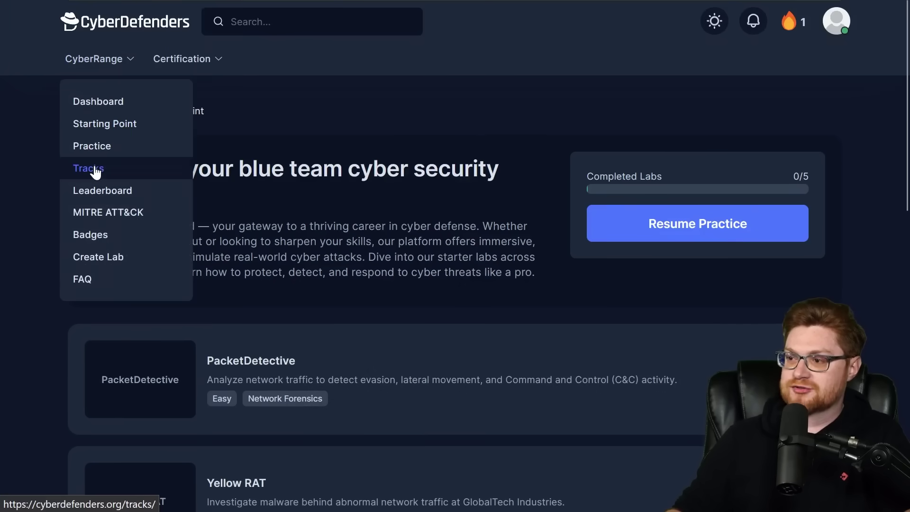
click(88, 169)
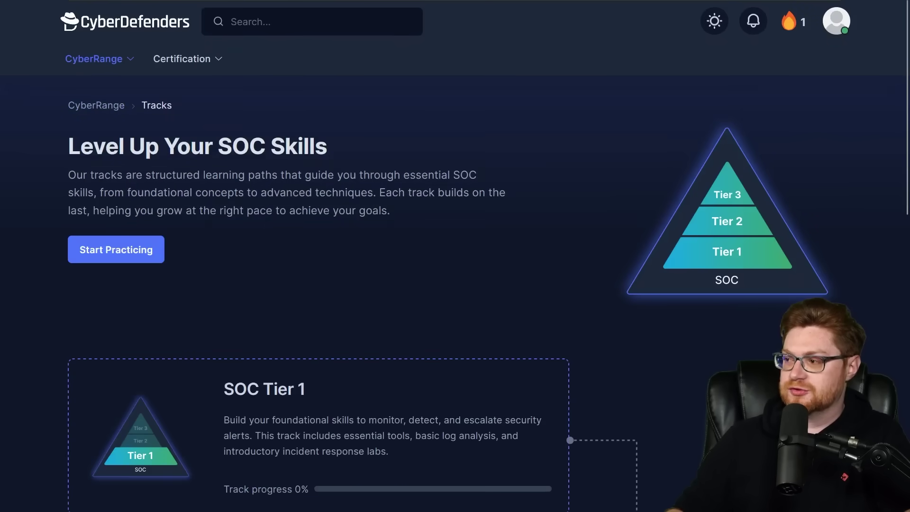
scroll(455, 284, down, 2)
scroll(455, 285, down, 2)
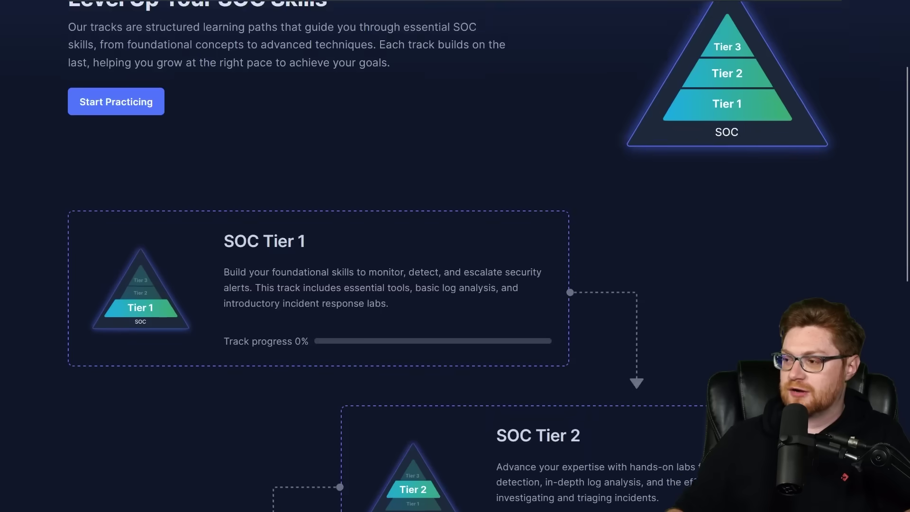
scroll(455, 284, down, 2)
scroll(455, 284, up, 4)
click(299, 370)
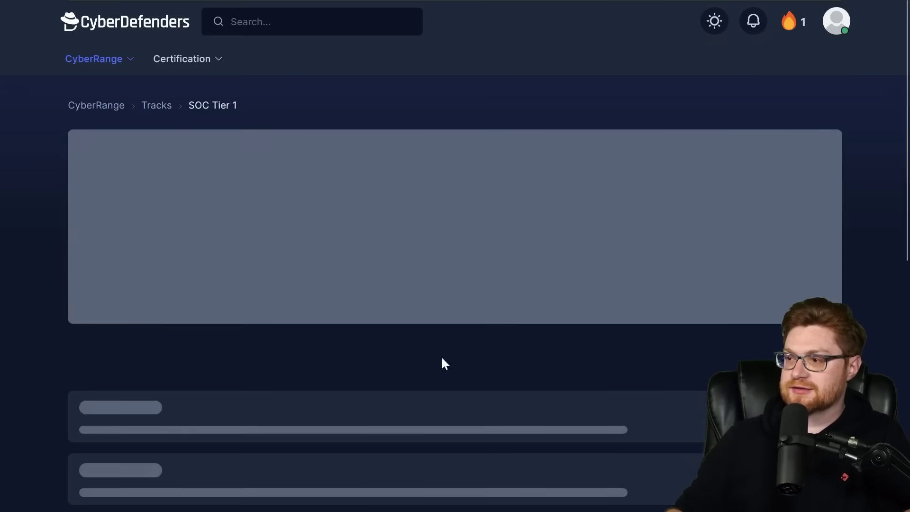
scroll(455, 284, down, 2)
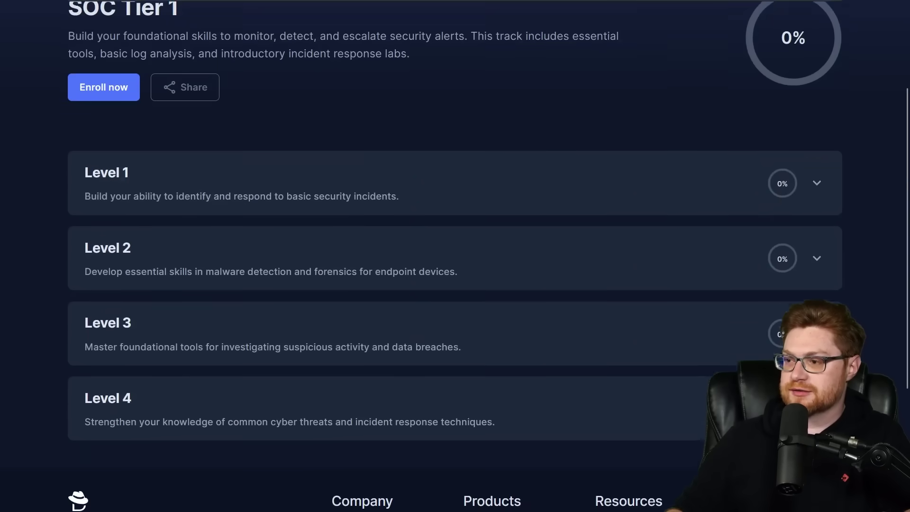
click(744, 330)
scroll(446, 329, down, 3)
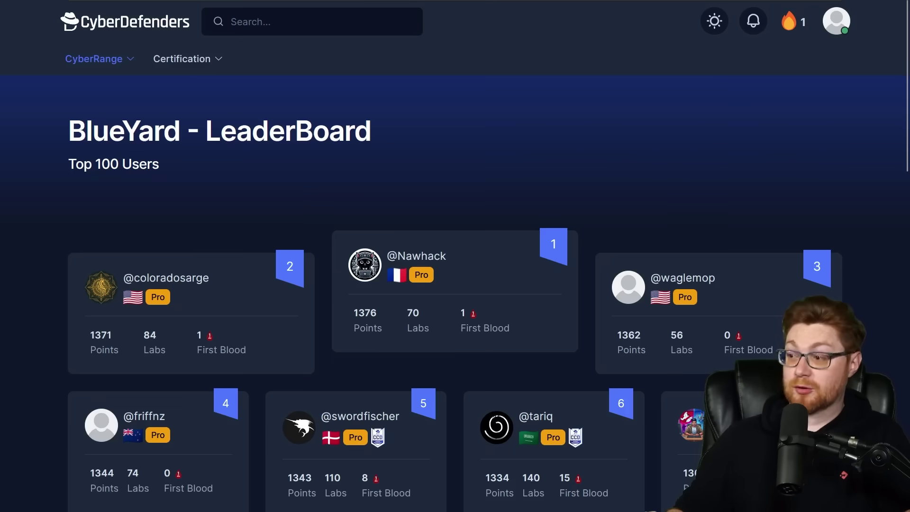
scroll(455, 284, down, 2)
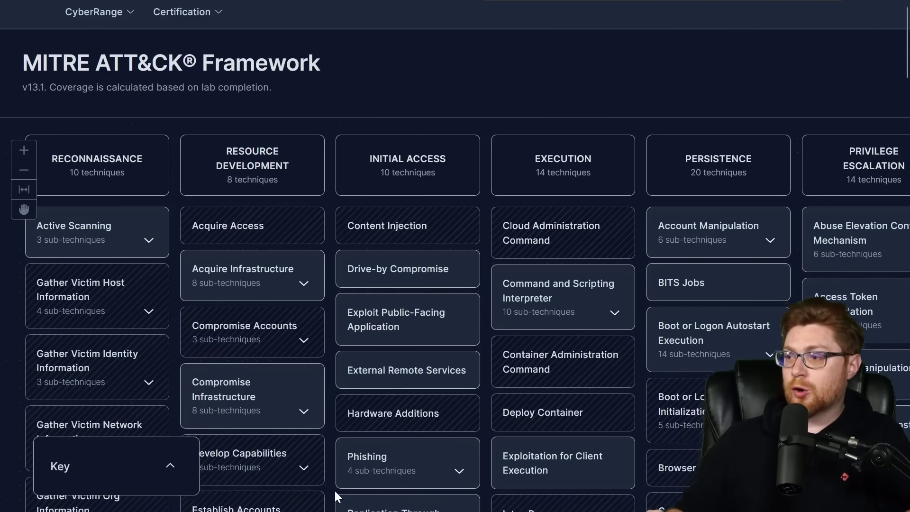
scroll(334, 490, down, 1)
scroll(334, 490, down, 2)
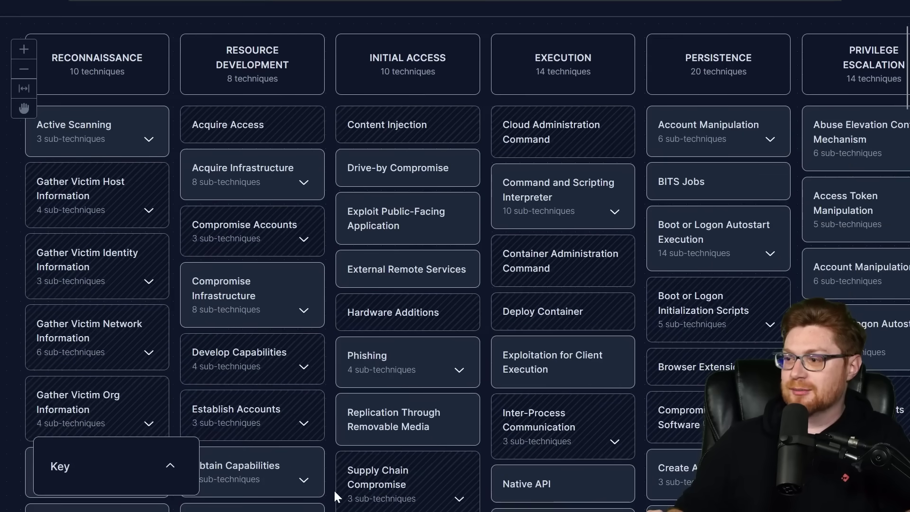
scroll(333, 490, down, 2)
scroll(334, 489, down, 1)
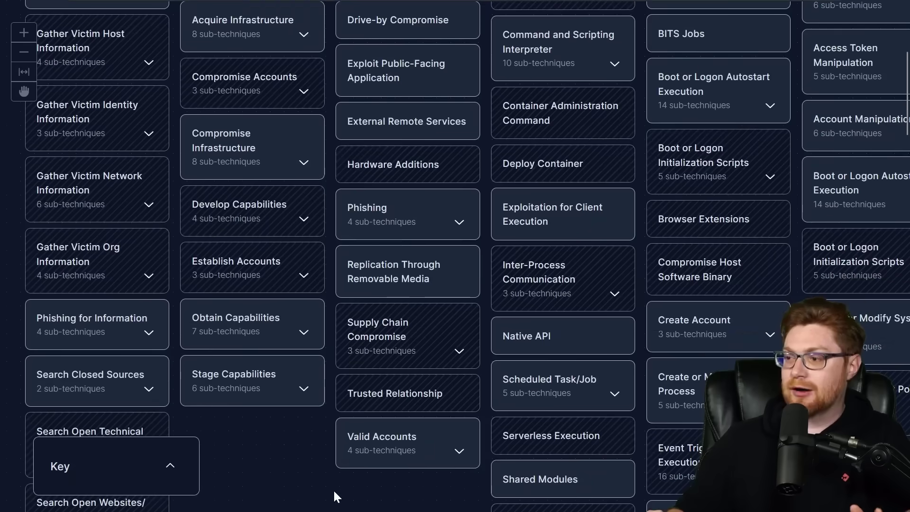
scroll(333, 489, right, 2)
scroll(333, 489, right, 2)
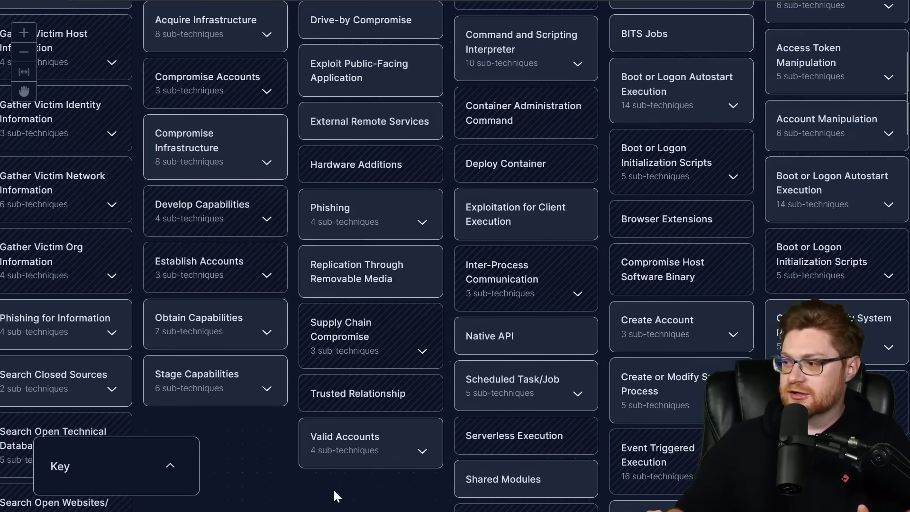
scroll(333, 489, right, 3)
View the labs covering the Create Account technique, then go to the Badges page.
click(468, 342)
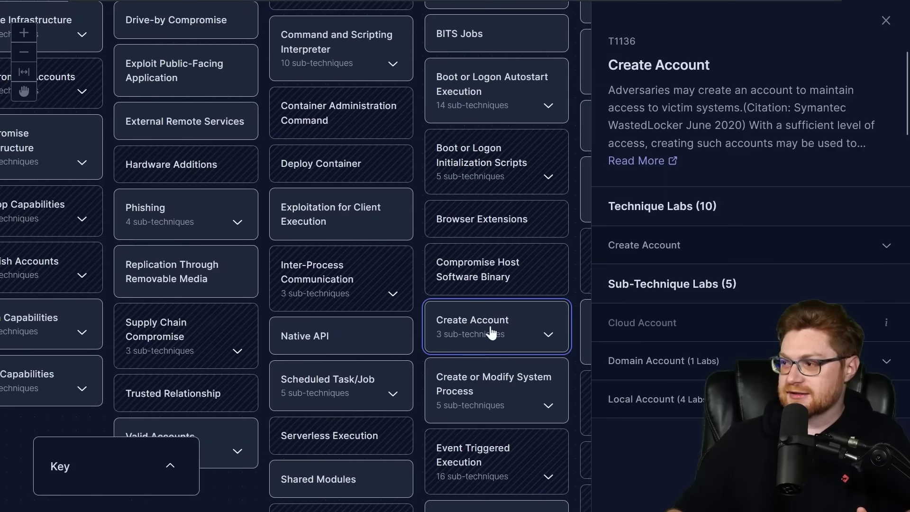
click(643, 245)
scroll(641, 348, down, 2)
scroll(642, 347, down, 2)
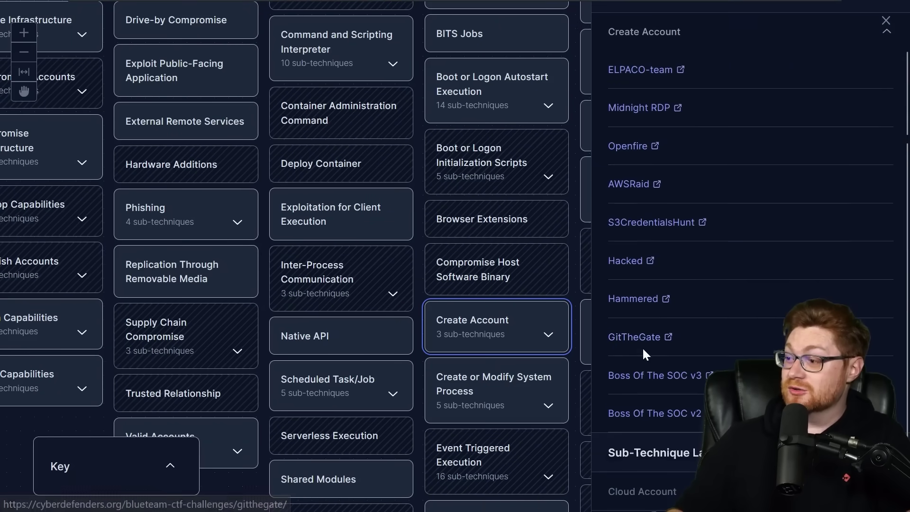
scroll(722, 183, up, 4)
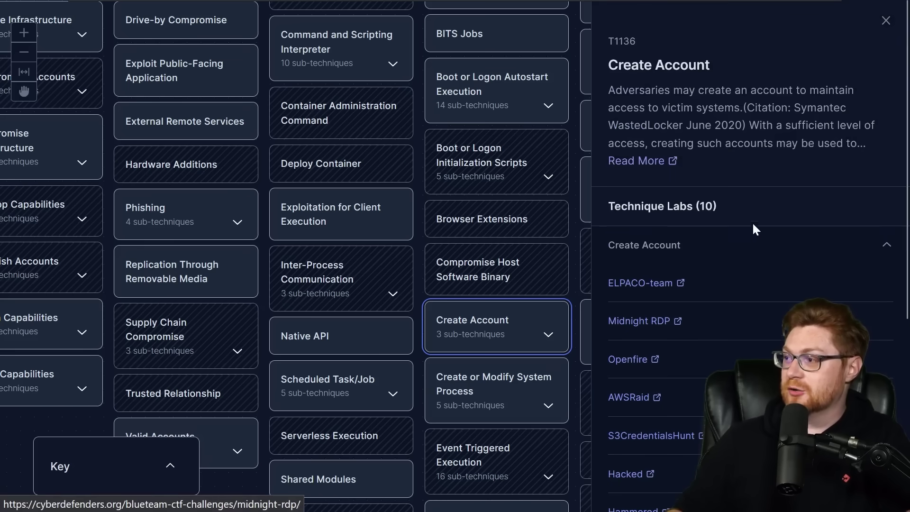
click(885, 22)
scroll(582, 213, up, 5)
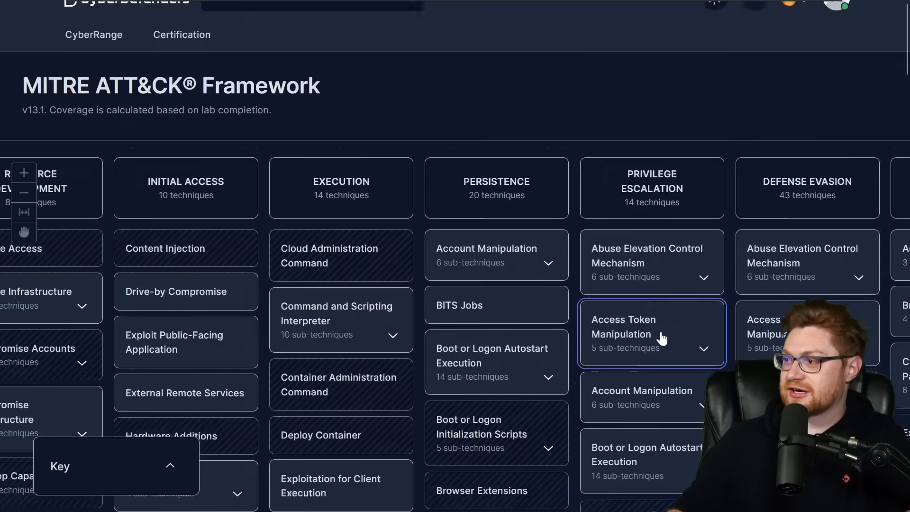
scroll(565, 245, up, 3)
scroll(575, 242, right, 4)
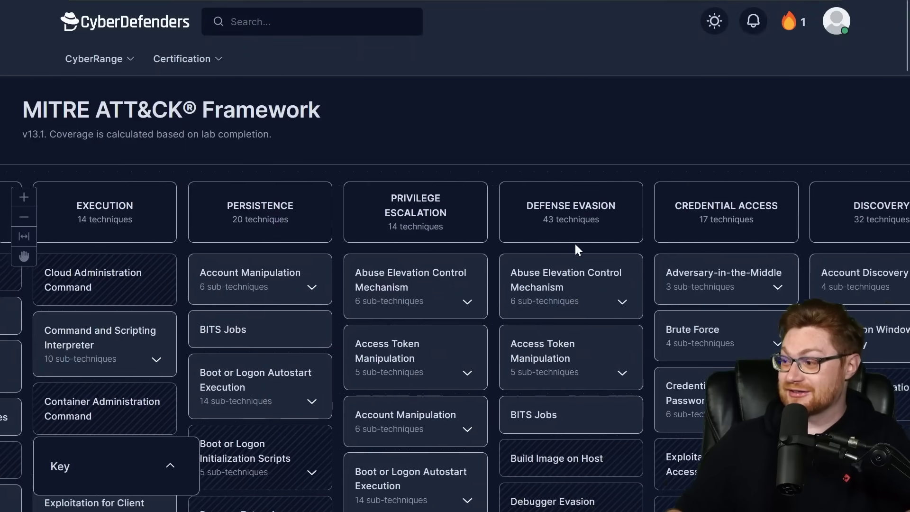
scroll(575, 243, right, 2)
click(315, 224)
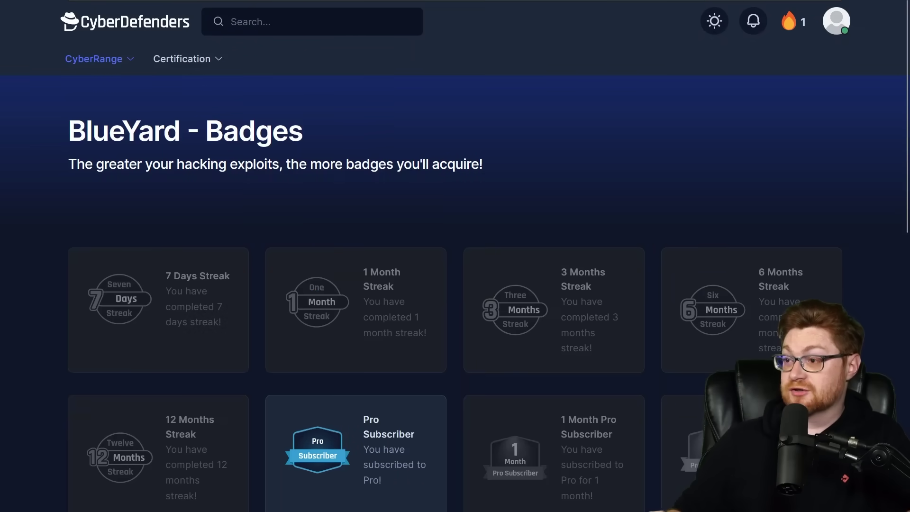
drag(68, 131, 303, 131)
Open the Pro Subscriber badge, then the Create Lab submission page.
click(354, 131)
scroll(369, 373, down, 1)
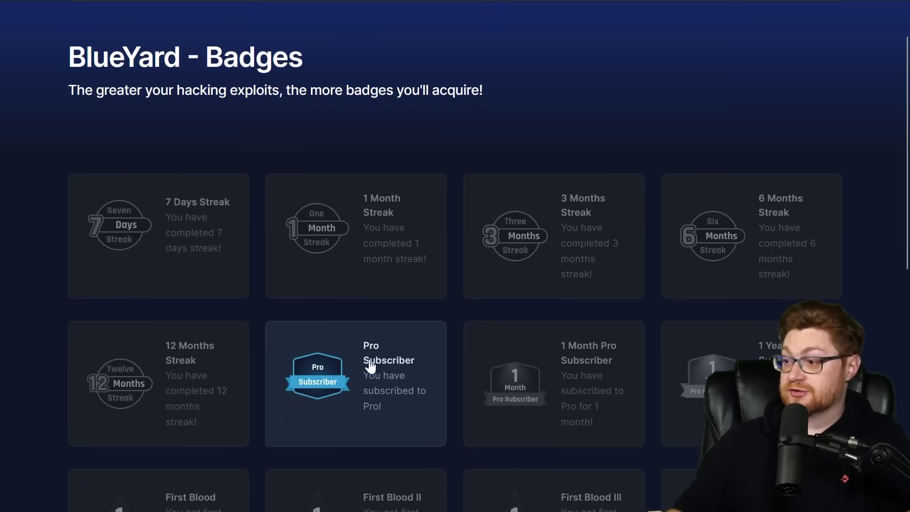
click(370, 372)
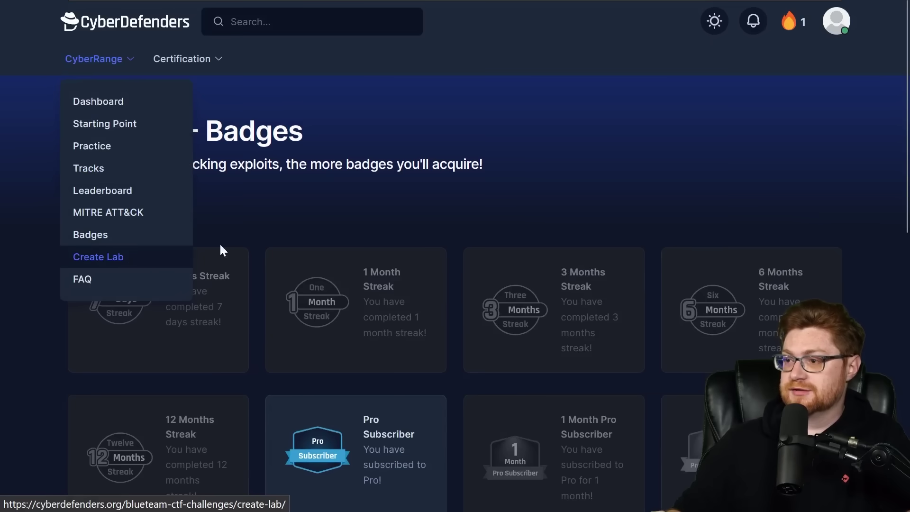
click(98, 257)
scroll(521, 327, down, 4)
scroll(522, 328, down, 4)
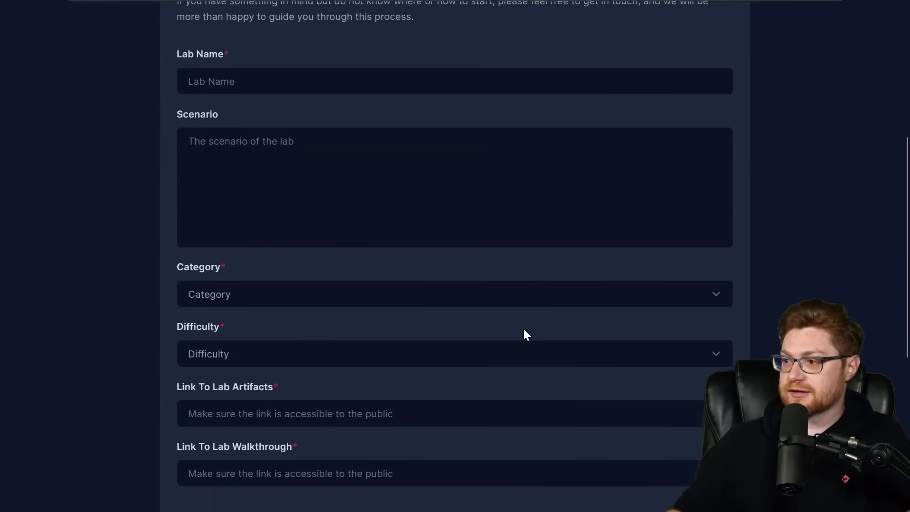
scroll(522, 327, down, 4)
scroll(523, 328, down, 2)
scroll(520, 341, up, 10)
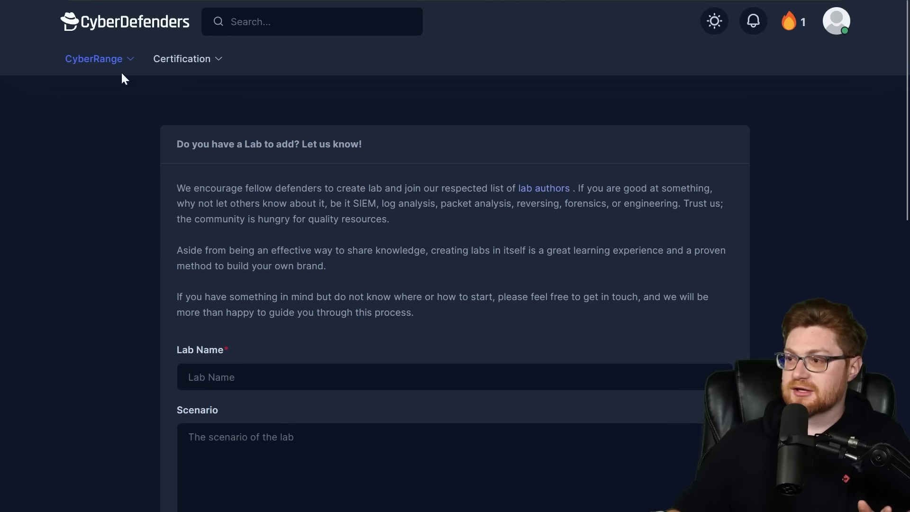
Browse the FAQ page, then return to the CyberRange dashboard.
click(100, 58)
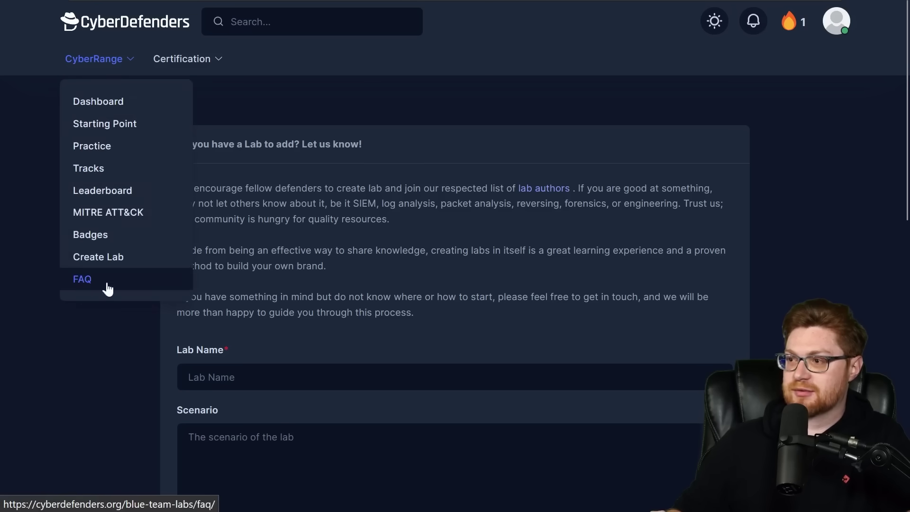
click(82, 278)
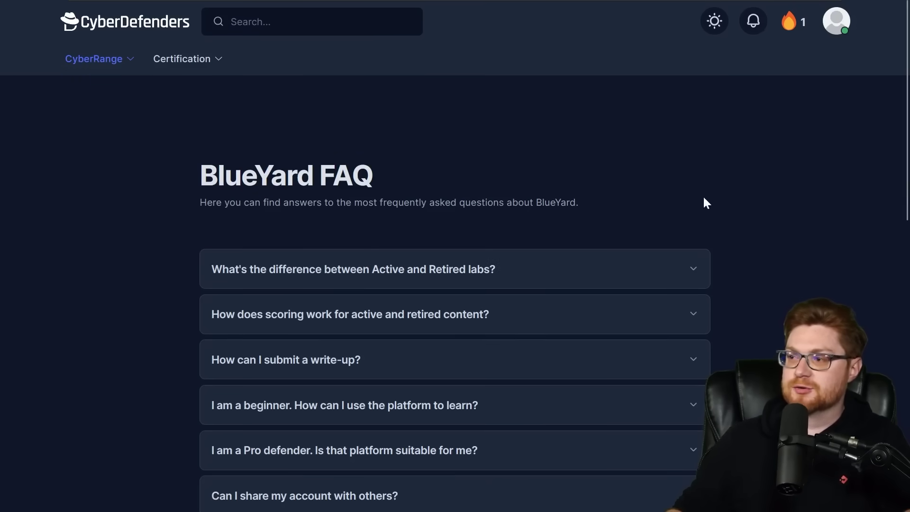
click(100, 58)
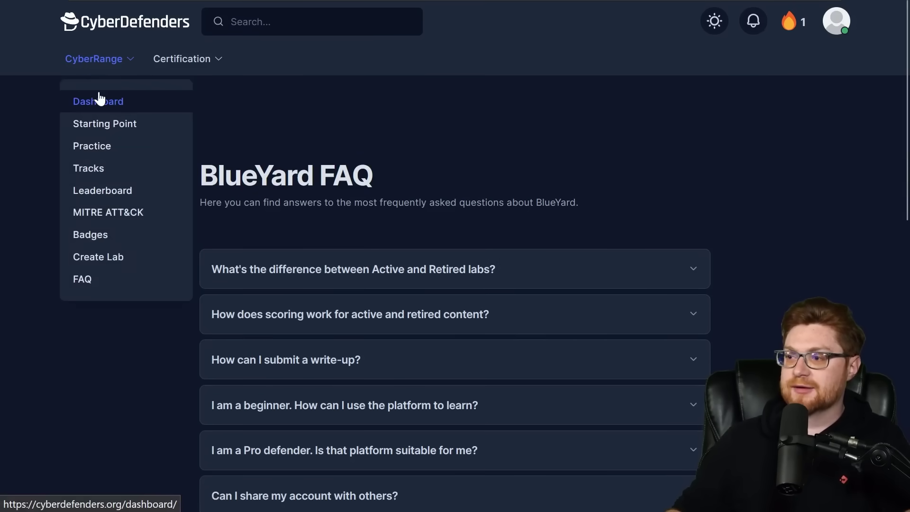
click(99, 101)
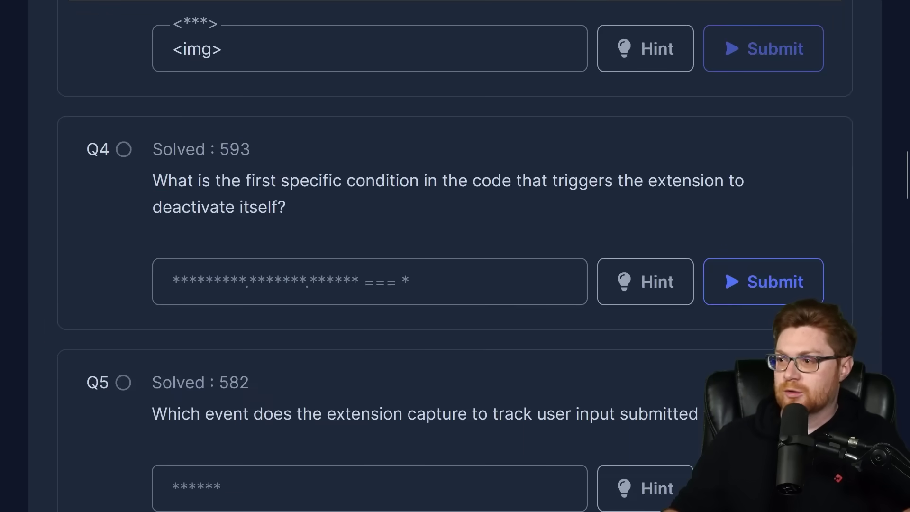
Copy navigator.plugins.length === 0 from loader.js and submit it as the Q4 answer.
drag(152, 180, 563, 204)
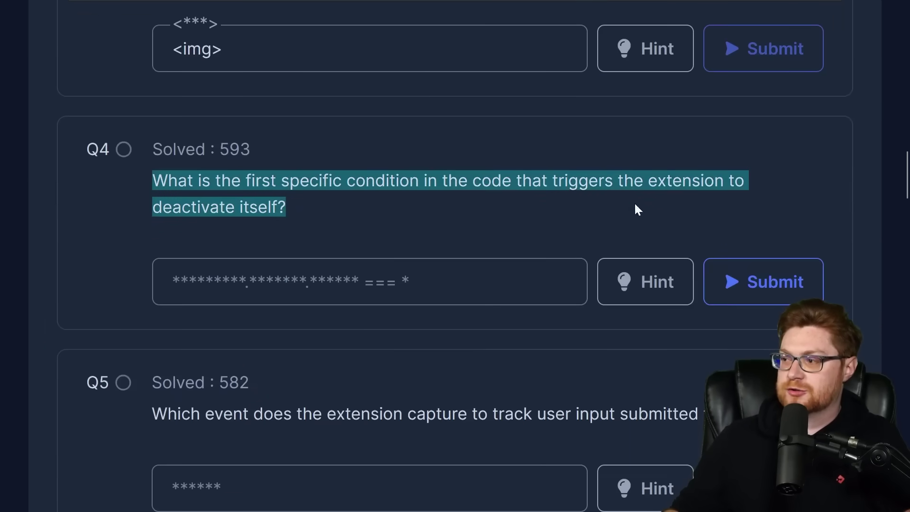
click(669, 206)
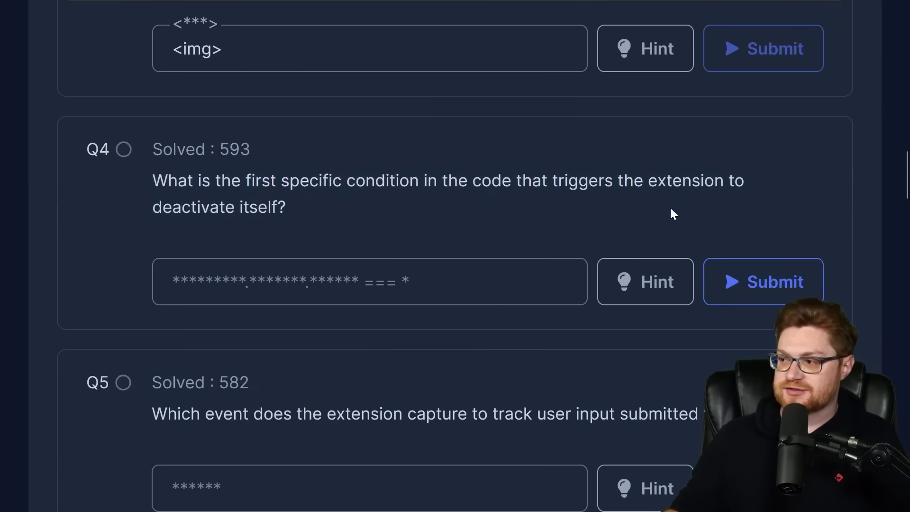
key(alt+Tab)
key(alt+Tab)
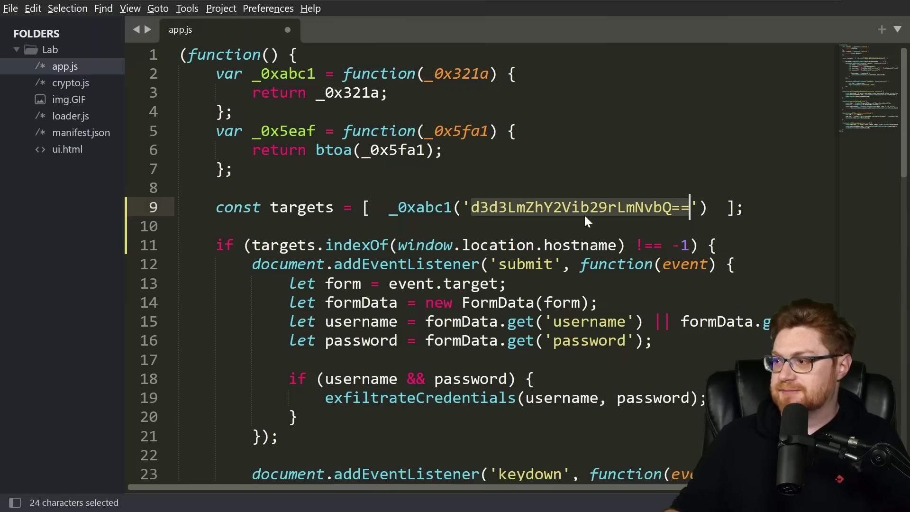
click(71, 119)
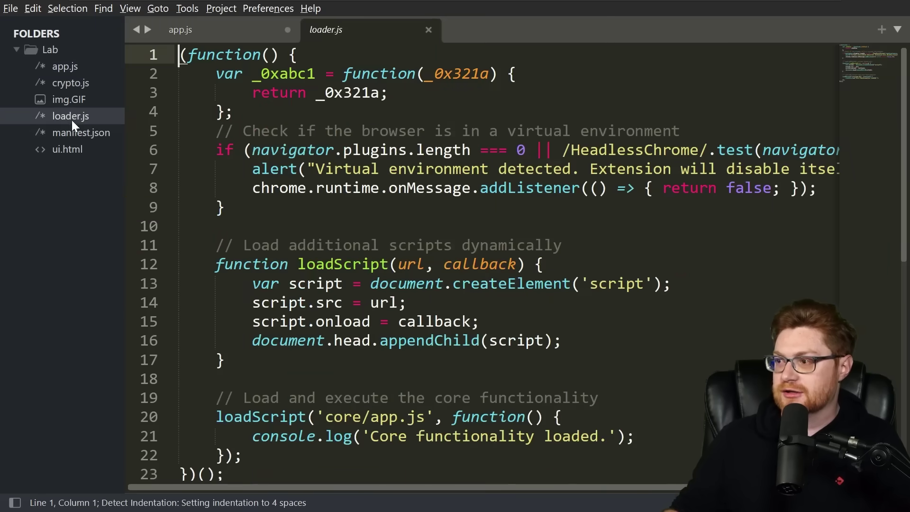
drag(206, 131, 225, 206)
click(225, 207)
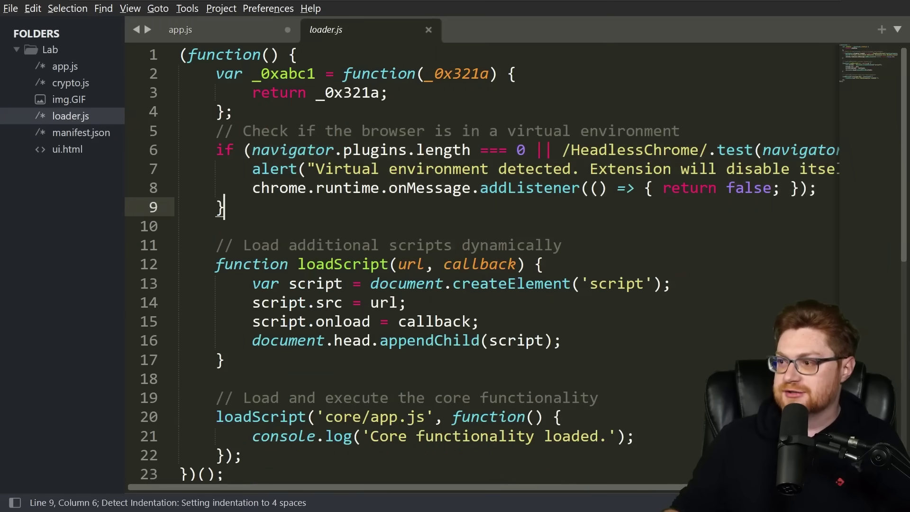
drag(253, 150, 444, 150)
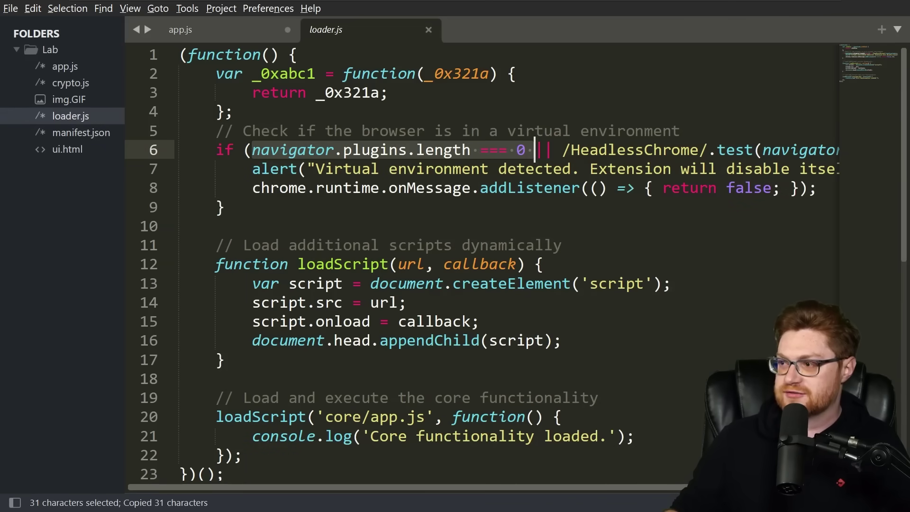
key(alt+Tab)
key(alt+Tab)
click(370, 282)
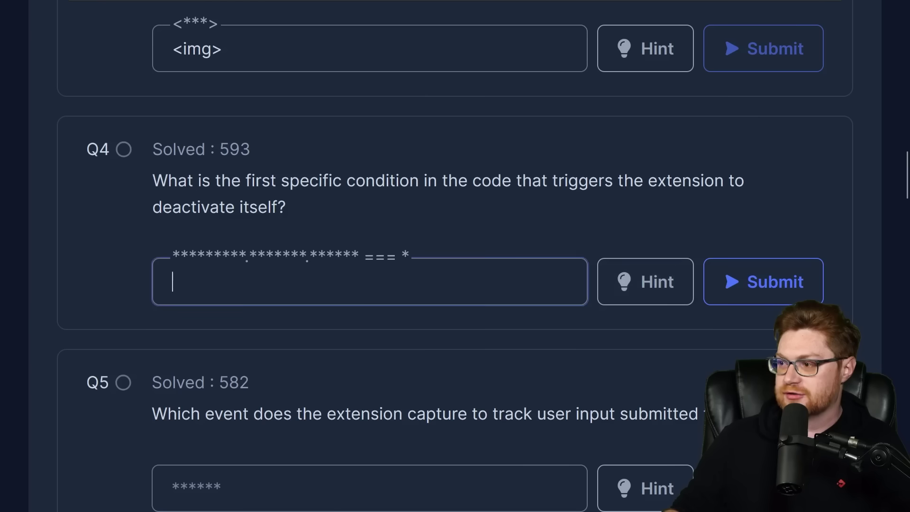
text(navigator.plugins.length === 0)
key(Return)
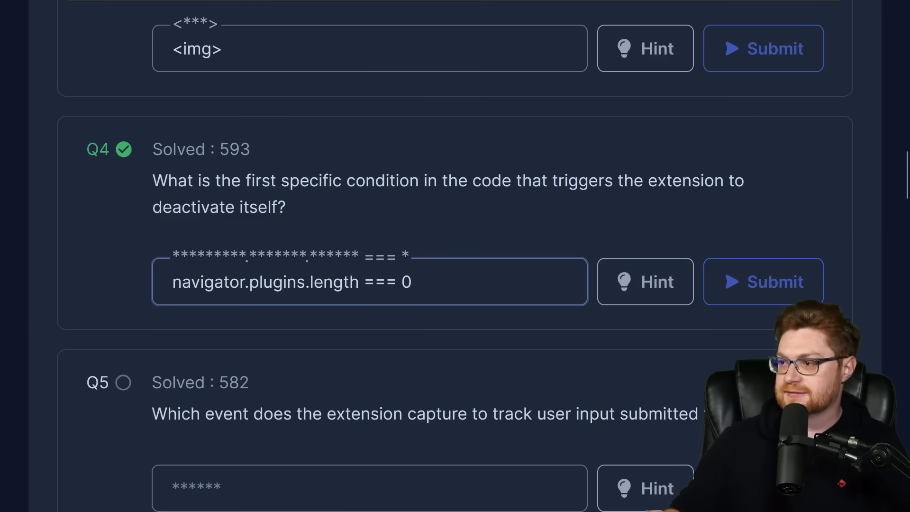
scroll(455, 257, down, 2)
scroll(454, 257, down, 1)
scroll(174, 170, down, 1)
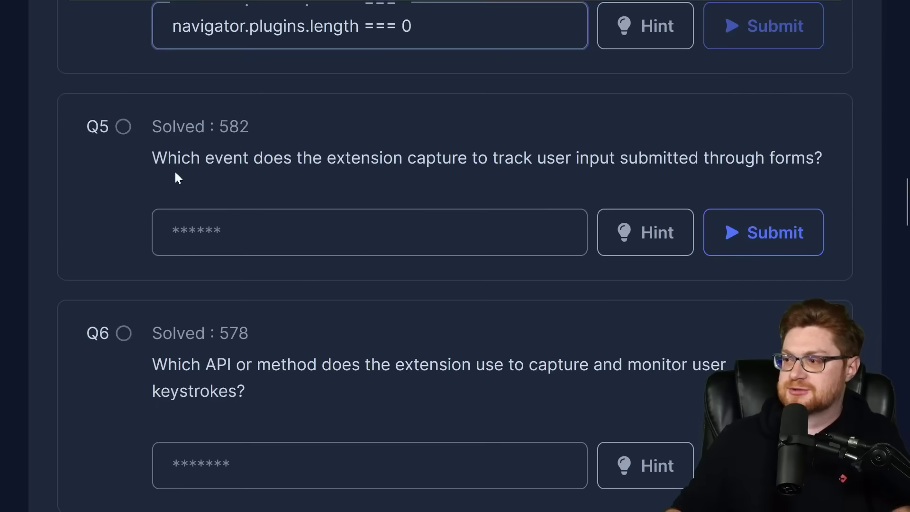
Take 'submit' from the form listener in app.js and submit it for Q5.
drag(152, 158, 809, 157)
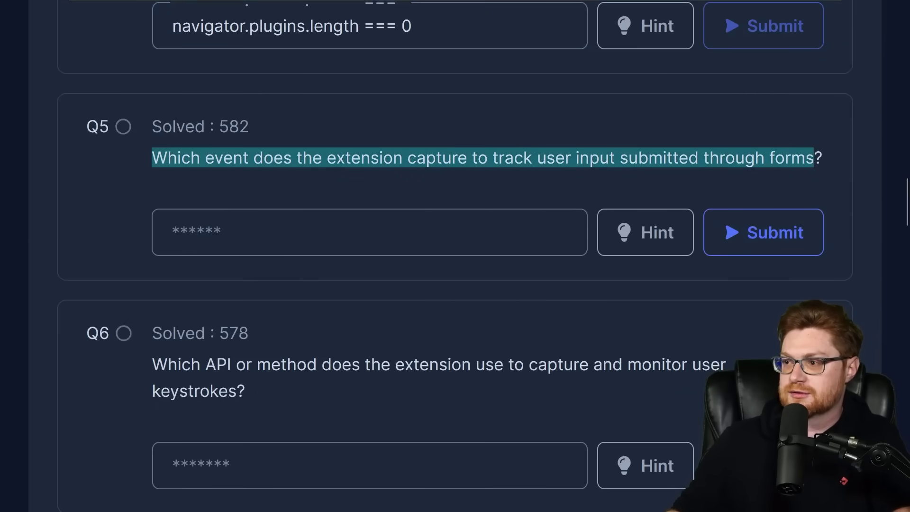
click(455, 185)
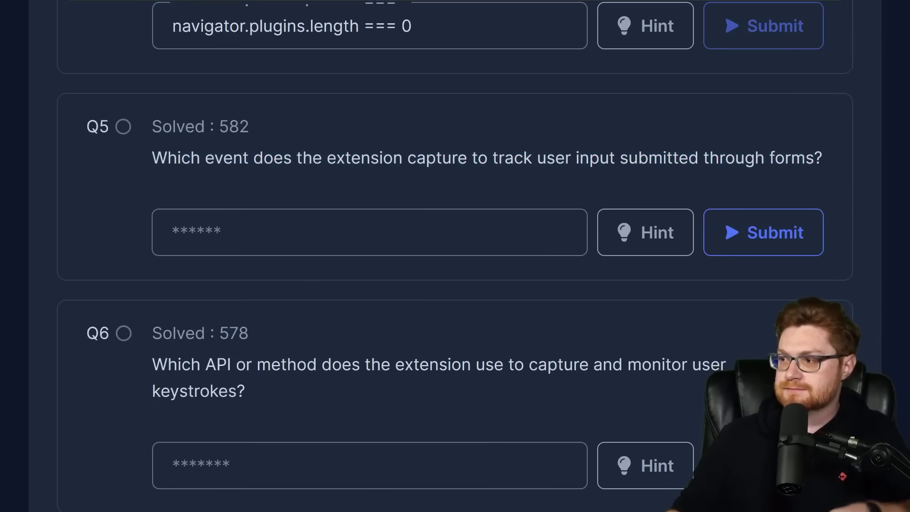
key(alt+Tab)
click(68, 66)
click(427, 226)
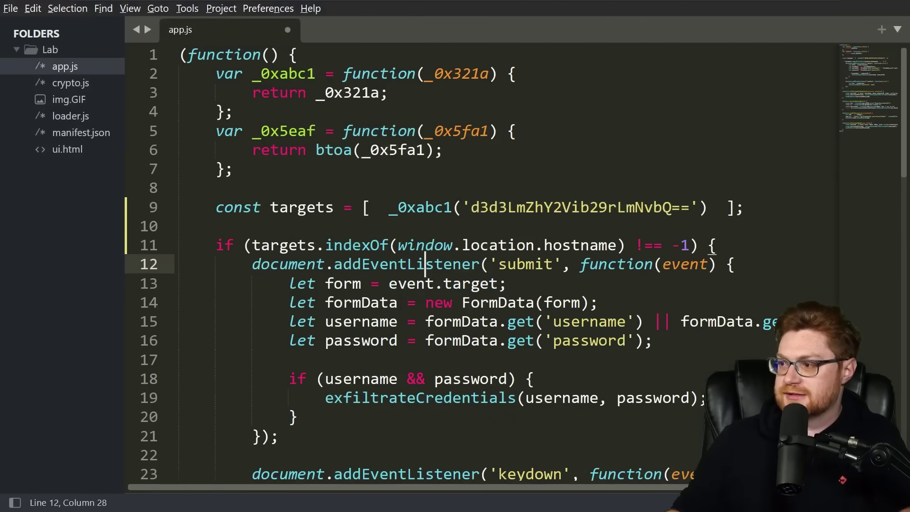
scroll(427, 249, down, 1)
key(shift+Right)
key(shift+Right)
key(shift+Right)
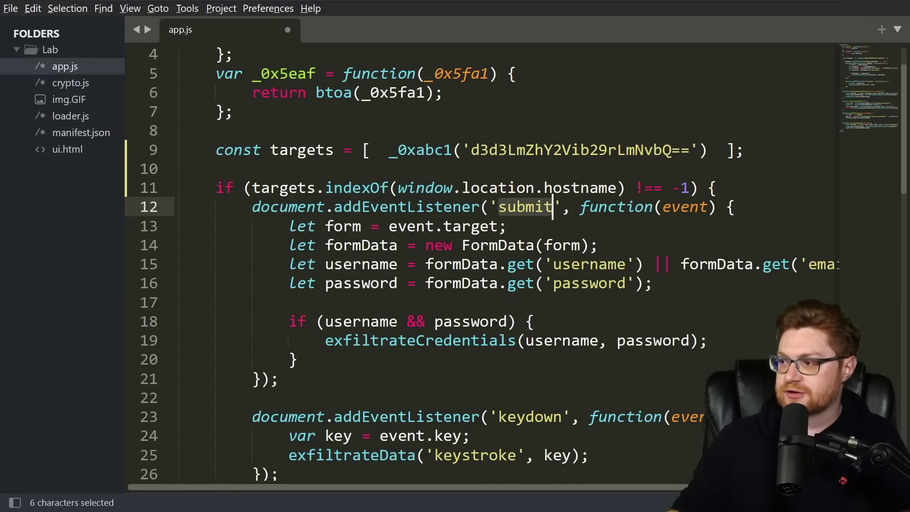
key(alt+Tab)
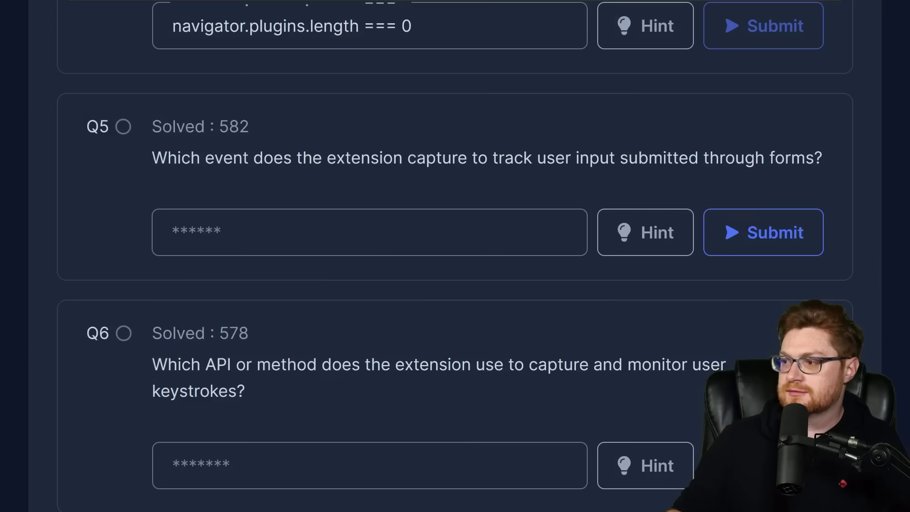
click(368, 232)
click(763, 232)
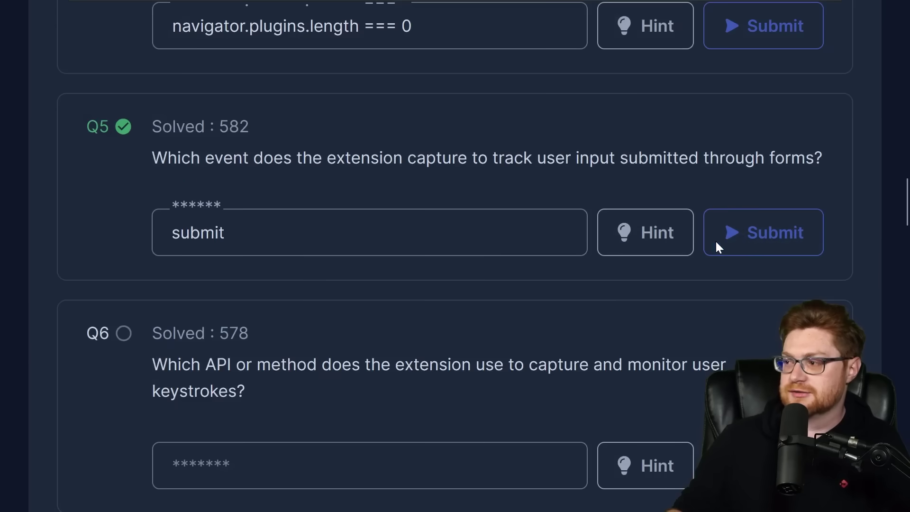
scroll(398, 271, down, 3)
scroll(341, 254, down, 1)
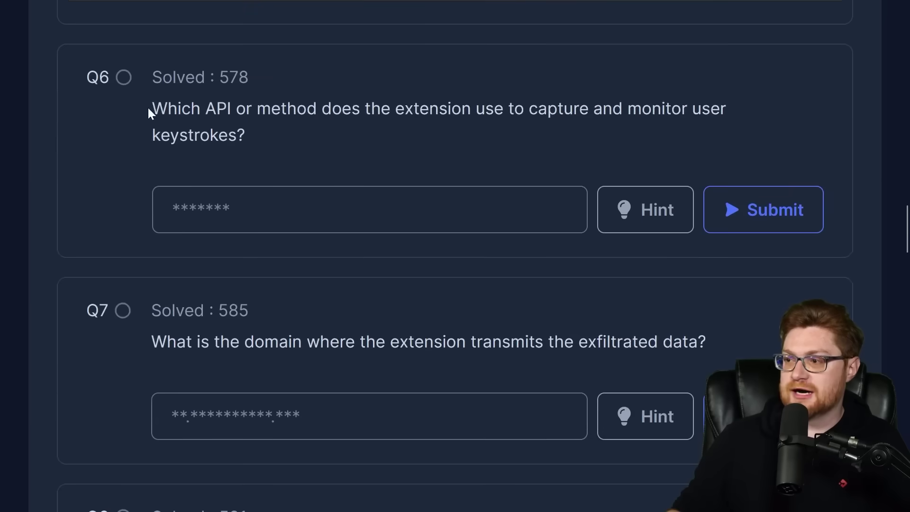
Copy keydown from line 23 of app.js and submit it as the Q6 answer.
drag(153, 108, 476, 108)
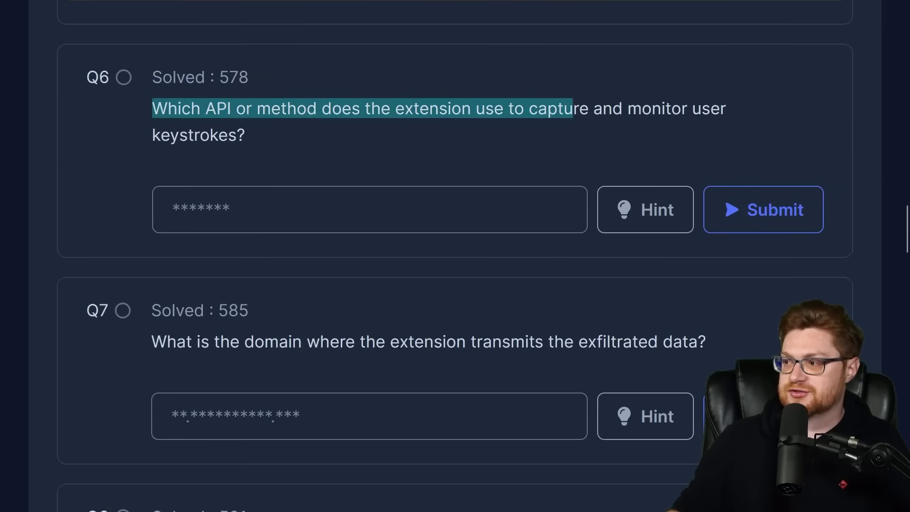
mouse_move(573, 108)
mouse_down()
mouse_move(688, 108)
mouse_move(731, 134)
mouse_up()
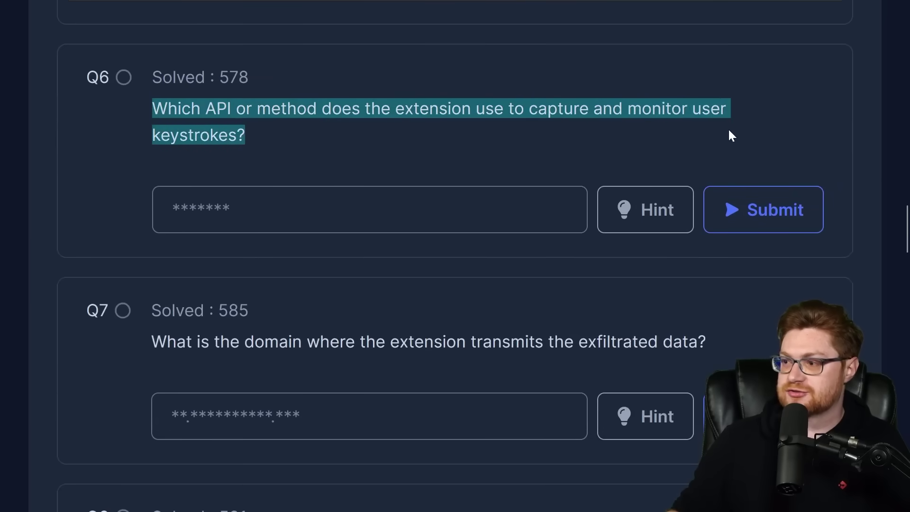
key(alt+Tab)
scroll(522, 298, down, 3)
scroll(522, 298, down, 2)
double_click(522, 298)
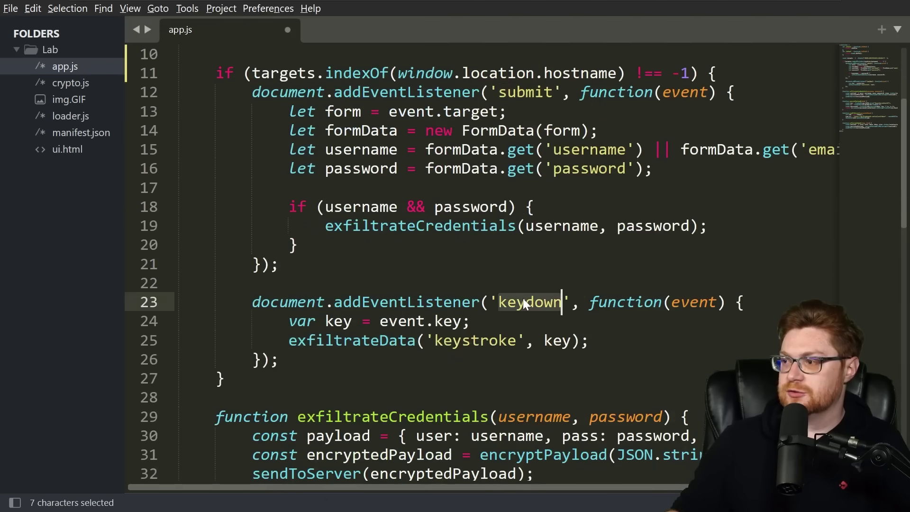
click(523, 298)
double_click(355, 341)
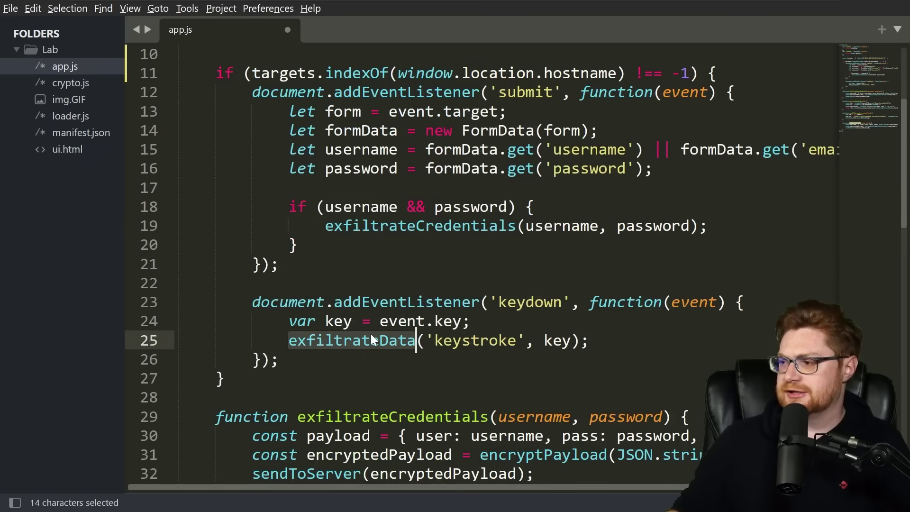
double_click(528, 301)
click(452, 340)
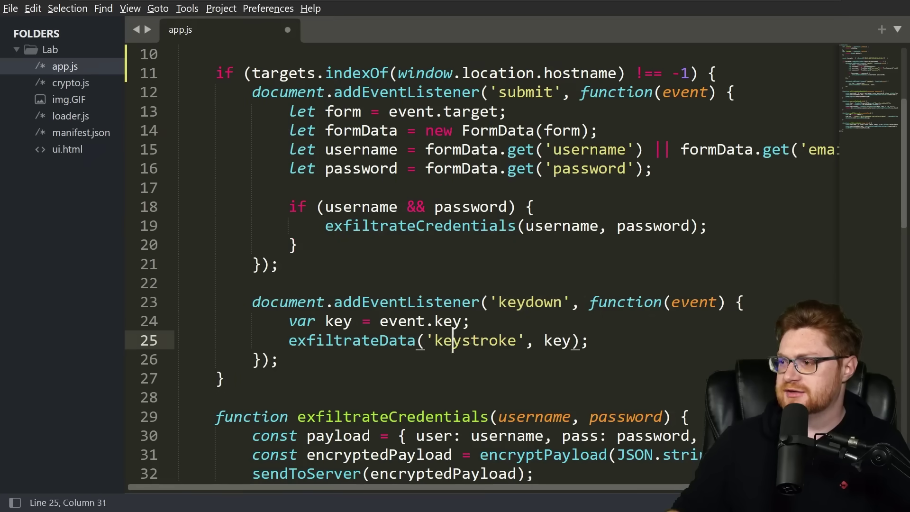
double_click(452, 340)
double_click(529, 302)
key(ctrl+c)
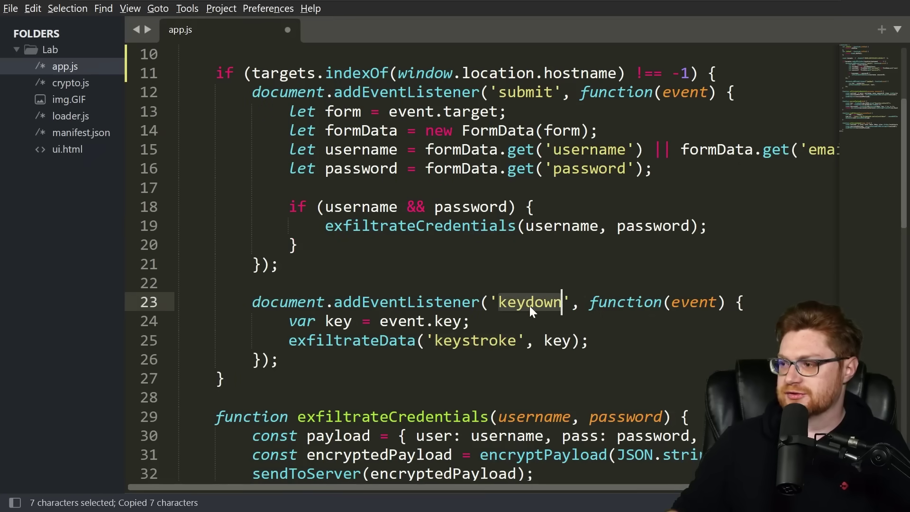
key(alt+Tab)
text(keydown)
click(725, 218)
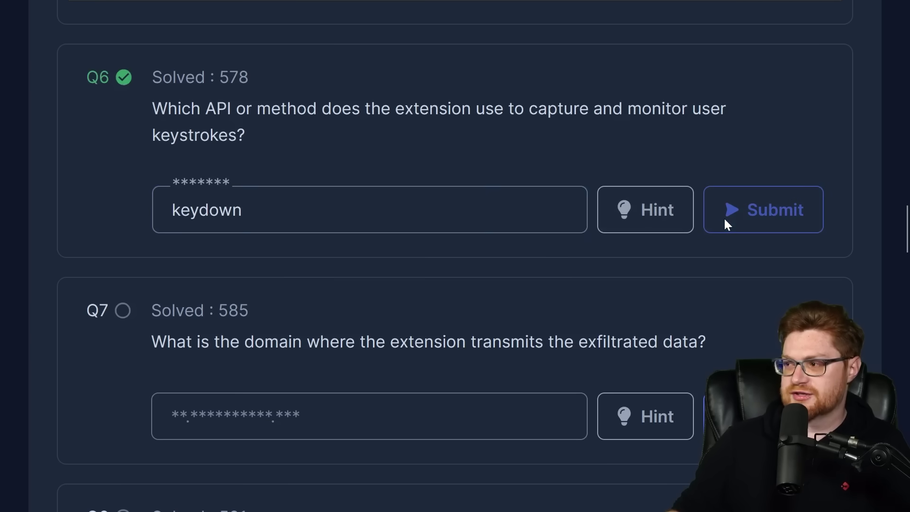
scroll(355, 174, down, 2)
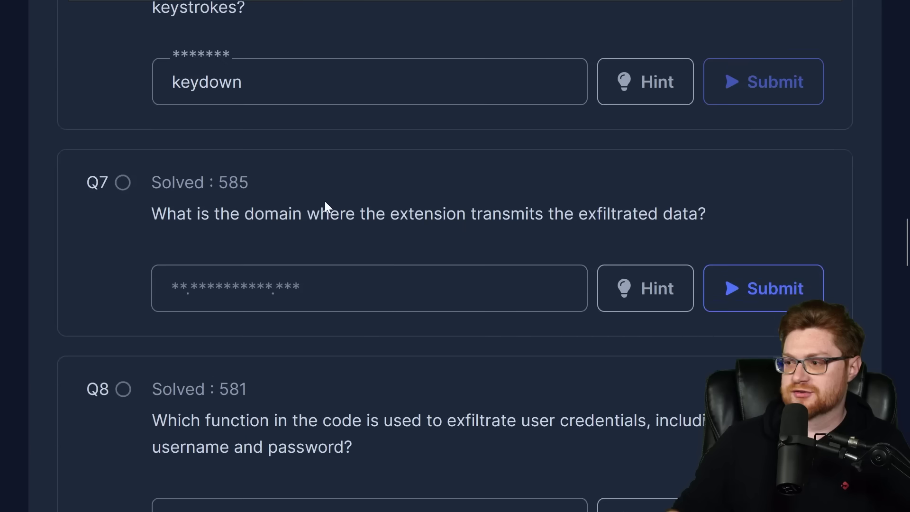
scroll(325, 201, down, 2)
Copy the domain Mo.Elshaheedy.com from line 44 of app.js and submit it for Q7.
drag(153, 85, 708, 85)
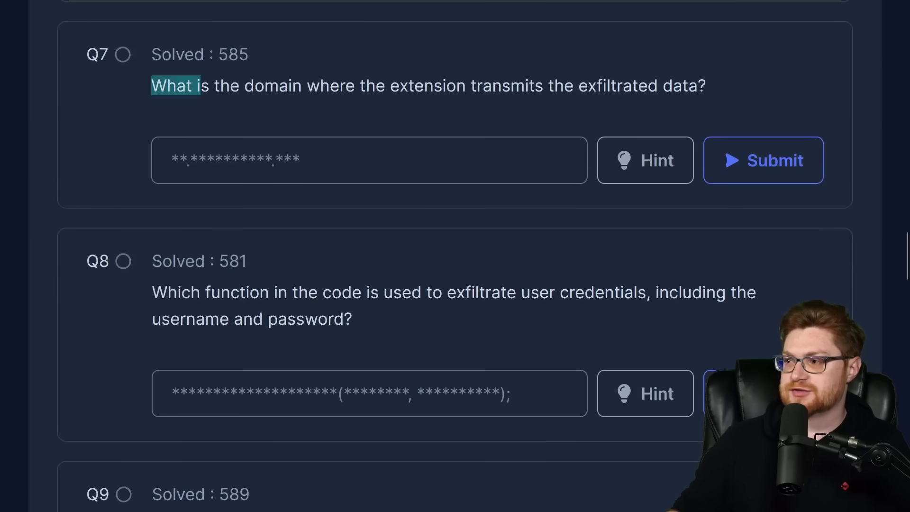
key(ctrl+c)
click(734, 93)
key(alt+Tab)
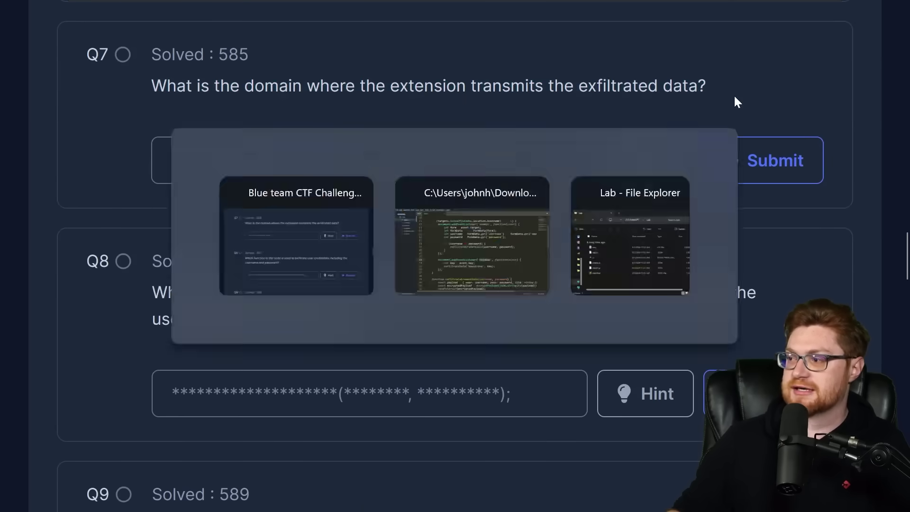
scroll(455, 256, down, 3)
scroll(455, 256, down, 3)
scroll(455, 256, down, 3)
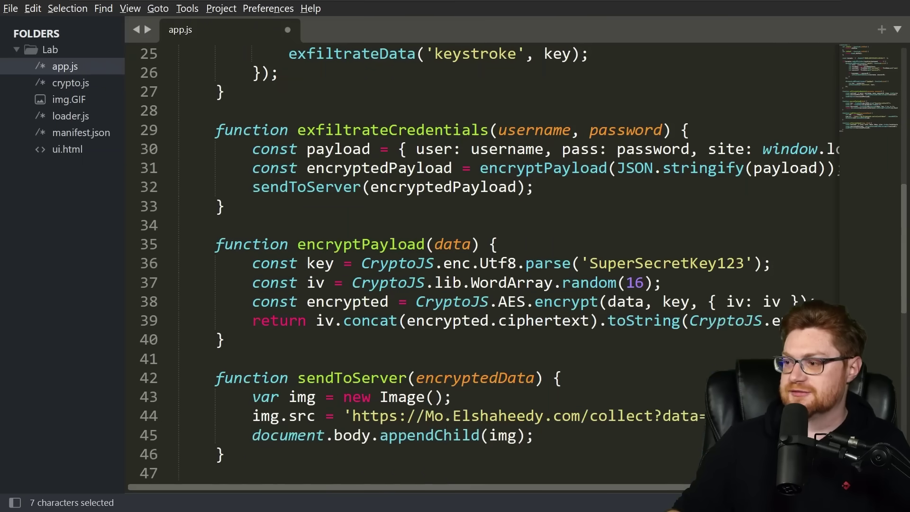
scroll(456, 257, down, 3)
click(455, 455)
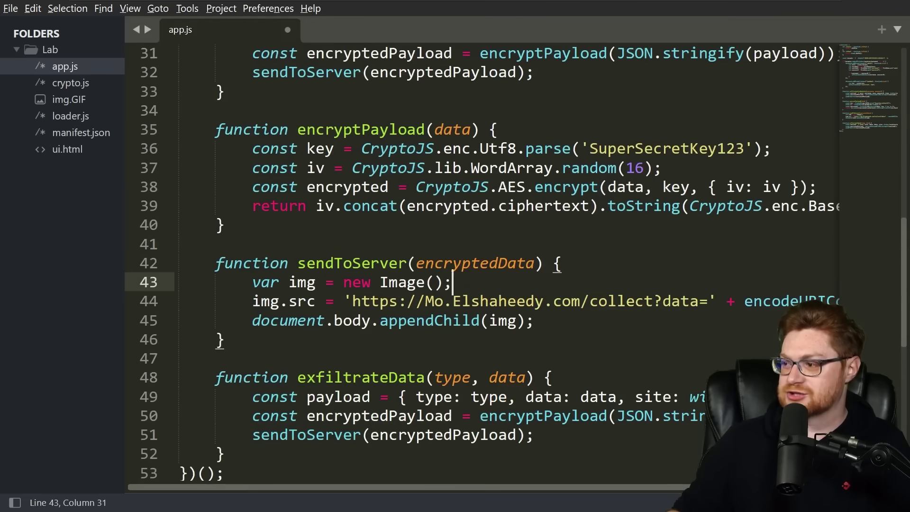
drag(350, 300, 588, 301)
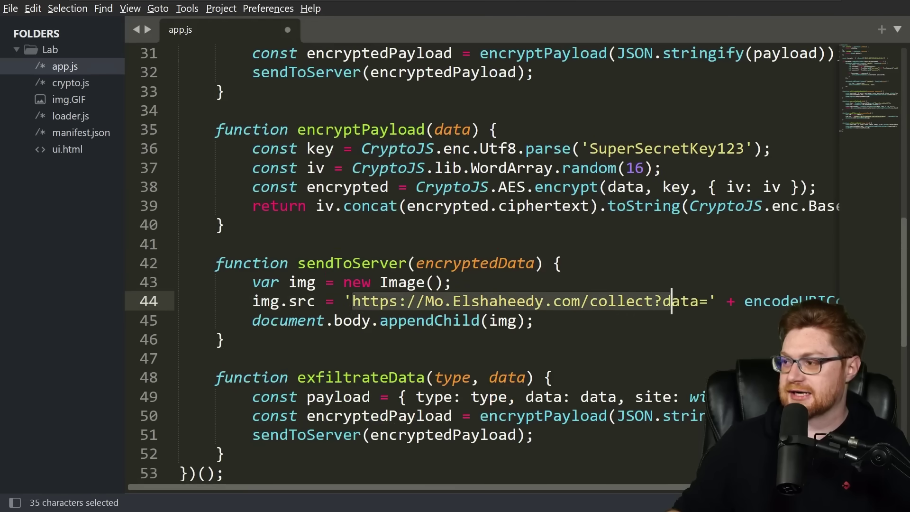
key(ctrl+c)
key(alt+Tab)
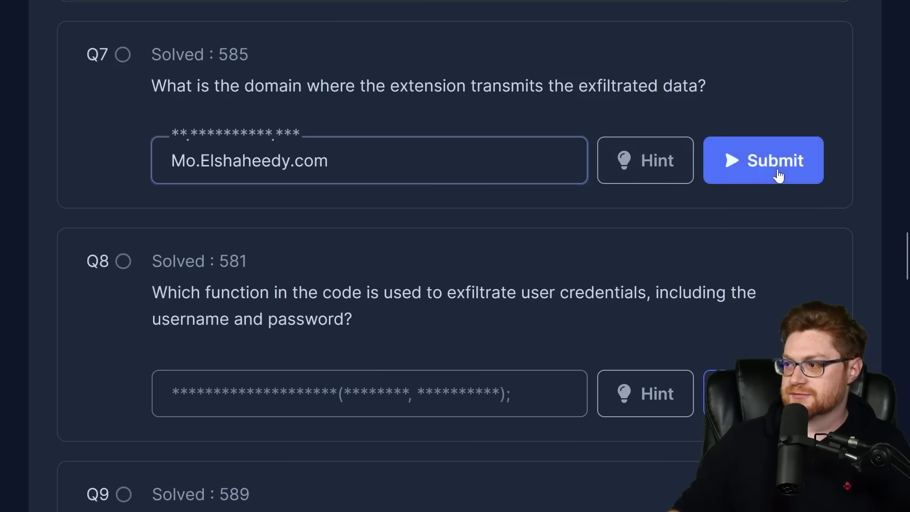
click(777, 167)
Copy exfiltrateCredentials(username, password); from line 19 of app.js and submit it for Q8.
drag(153, 293, 614, 292)
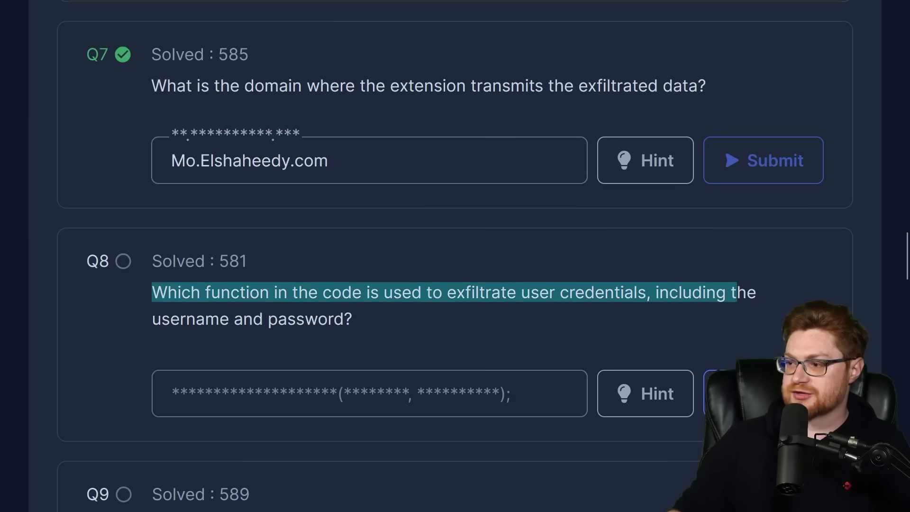
drag(739, 292, 740, 307)
click(740, 308)
key(alt+Tab)
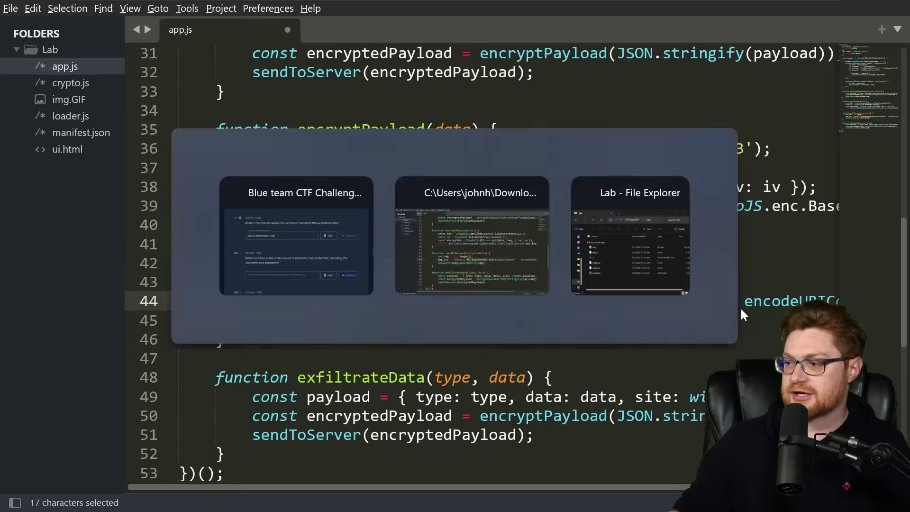
click(498, 358)
scroll(498, 285, up, 5)
scroll(498, 284, up, 5)
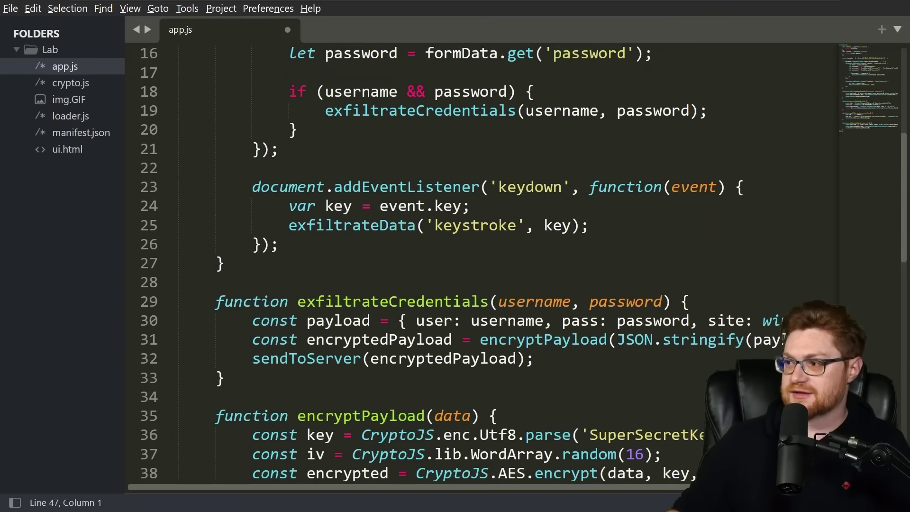
scroll(498, 285, up, 3)
scroll(498, 284, up, 3)
drag(325, 225, 453, 225)
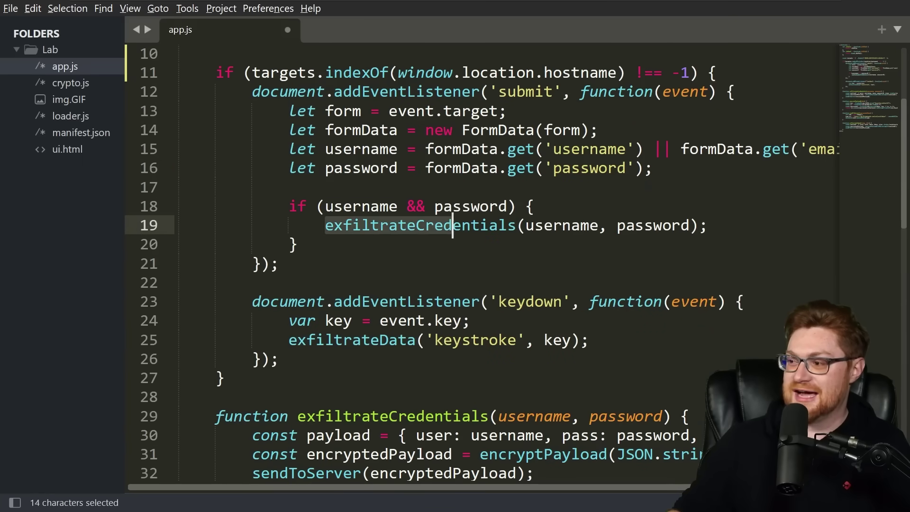
drag(525, 225, 645, 225)
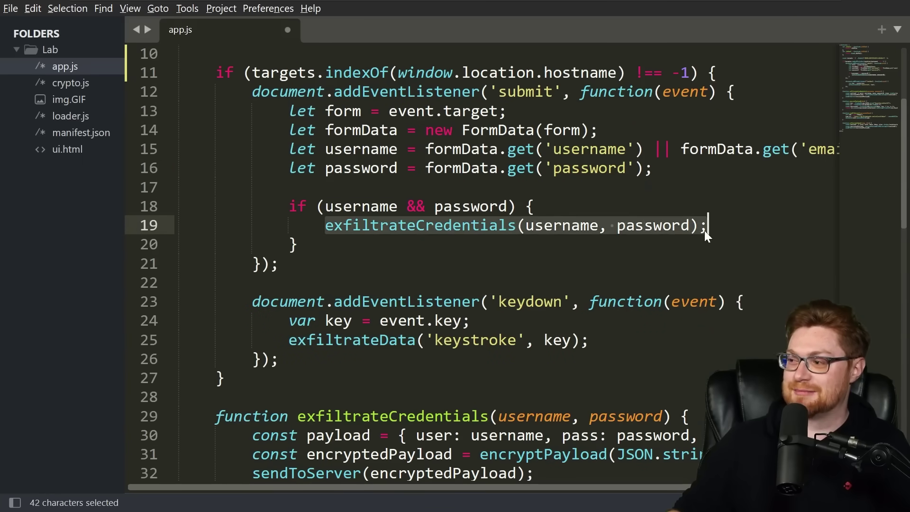
key(ctrl+c)
key(alt+Tab)
click(370, 393)
key(ctrl+v)
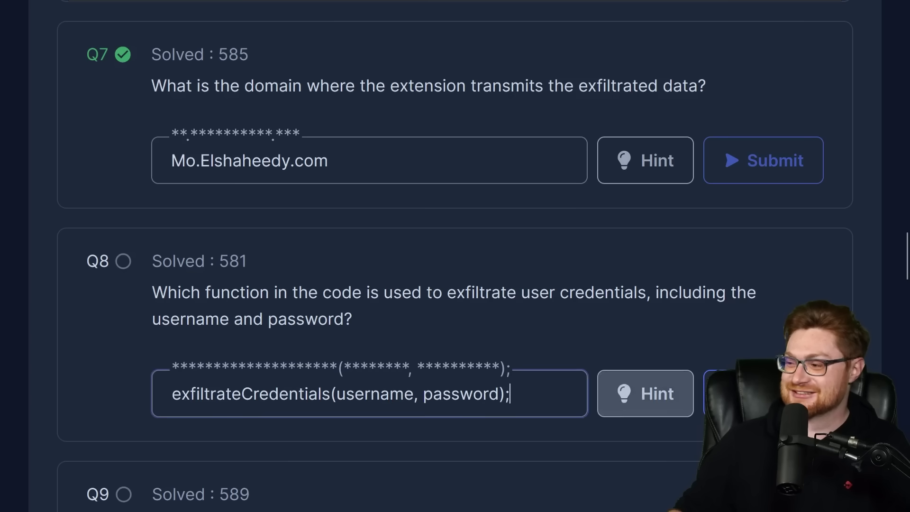
key(Return)
scroll(455, 284, down, 4)
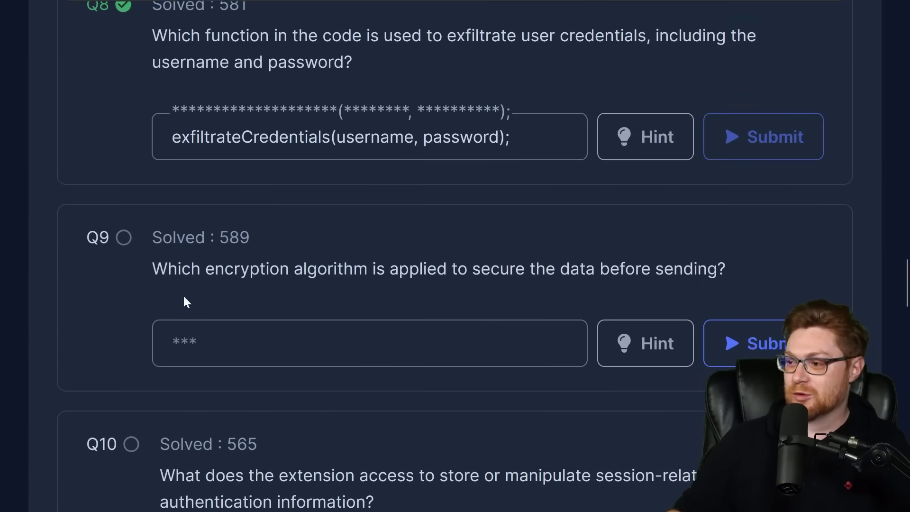
scroll(456, 285, down, 2)
drag(152, 270, 510, 270)
Confirm CryptoJS.AES.encrypt in app.js's encryptPayload and submit AES for Q9.
drag(511, 141, 725, 141)
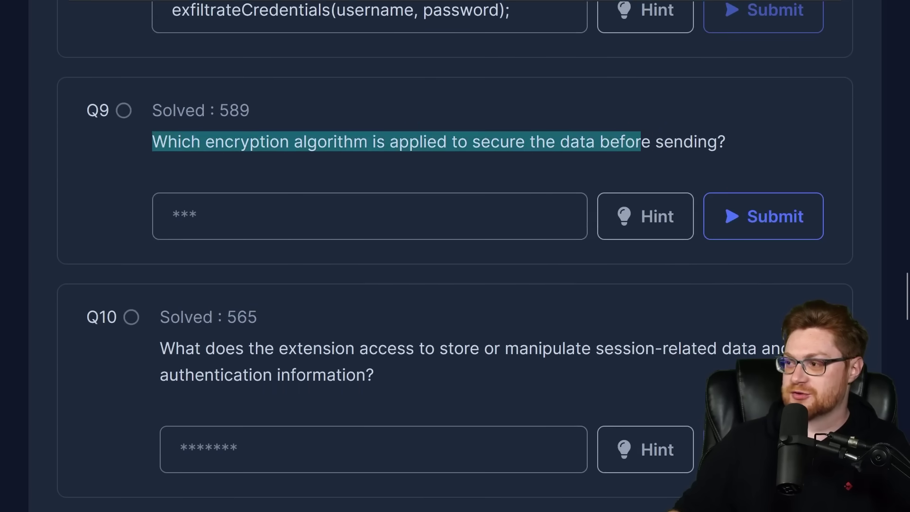
click(739, 139)
key(alt+Tab)
scroll(456, 256, down, 3)
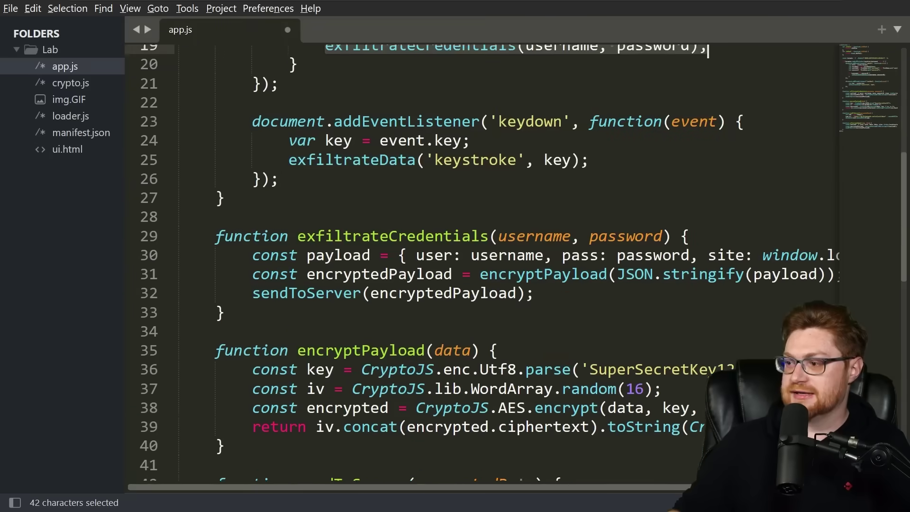
double_click(361, 294)
scroll(455, 256, down, 2)
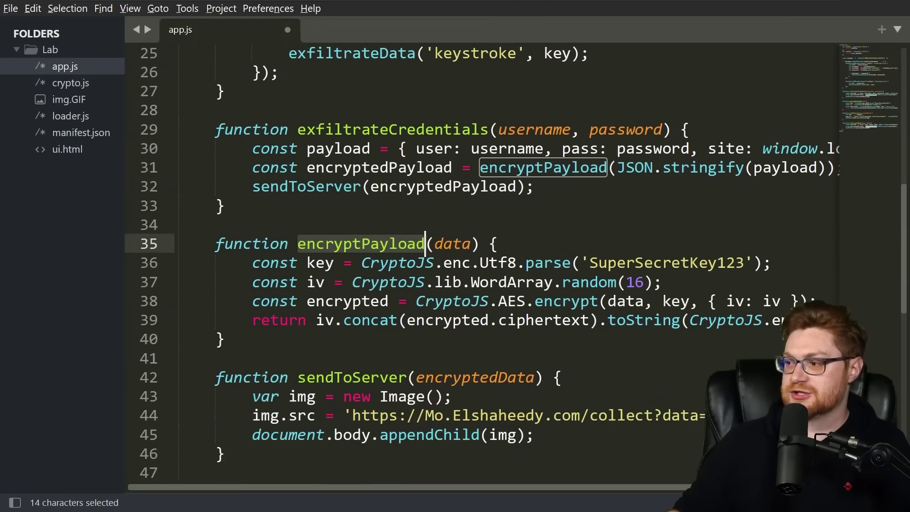
click(453, 243)
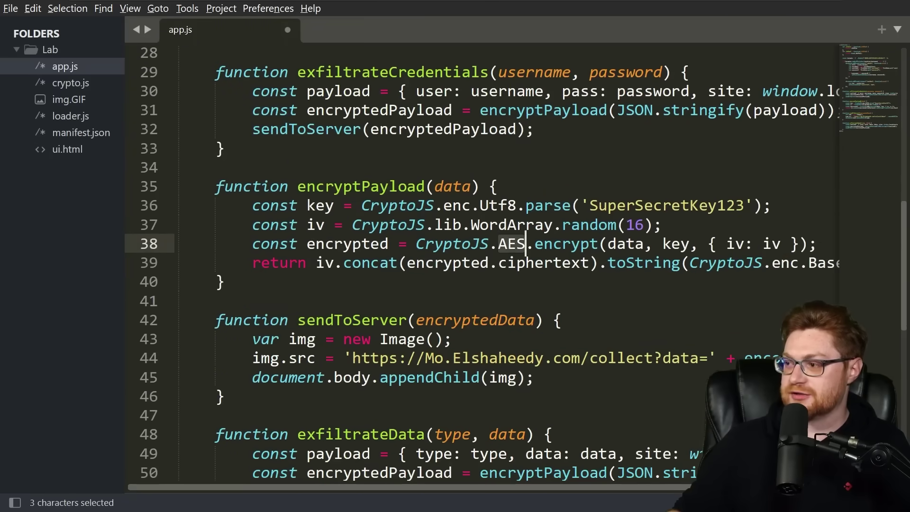
key(alt+Tab)
text(AES)
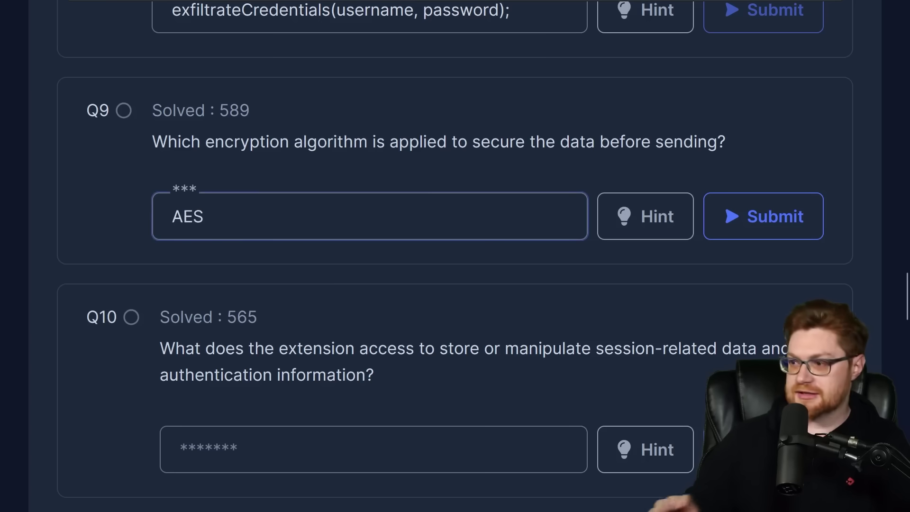
click(712, 221)
scroll(711, 220, down, 2)
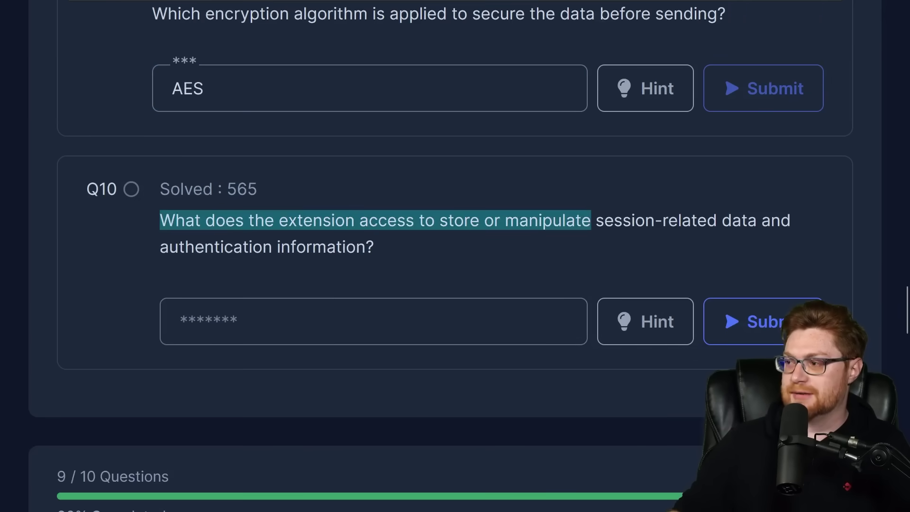
Copy the storage permission from manifest.json and submit it as the Q10 answer.
drag(593, 221, 785, 252)
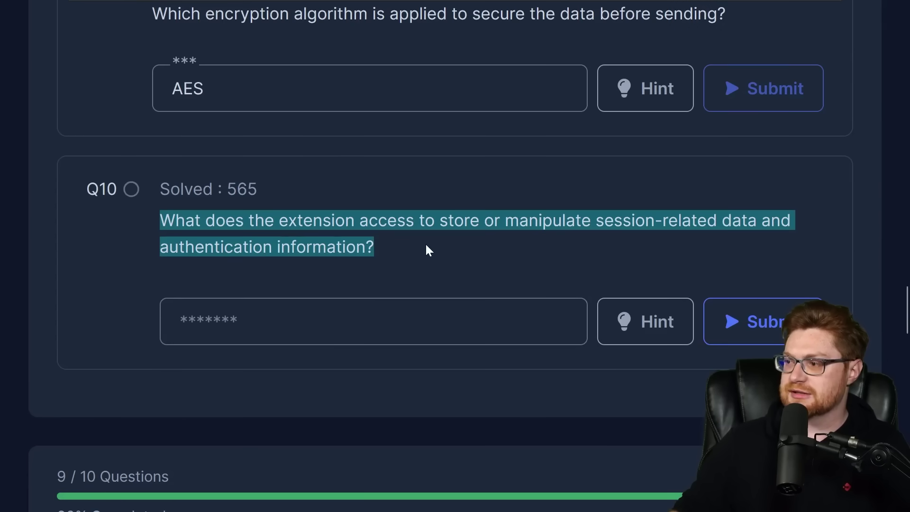
key(alt+Tab)
scroll(425, 243, down, 2)
scroll(425, 242, up, 2)
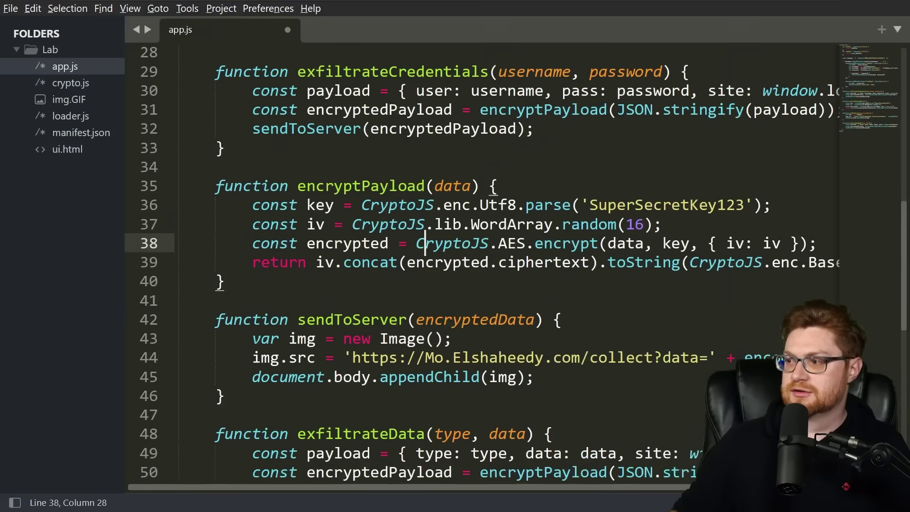
scroll(426, 243, up, 3)
scroll(425, 243, up, 3)
scroll(425, 243, up, 2)
scroll(425, 242, up, 2)
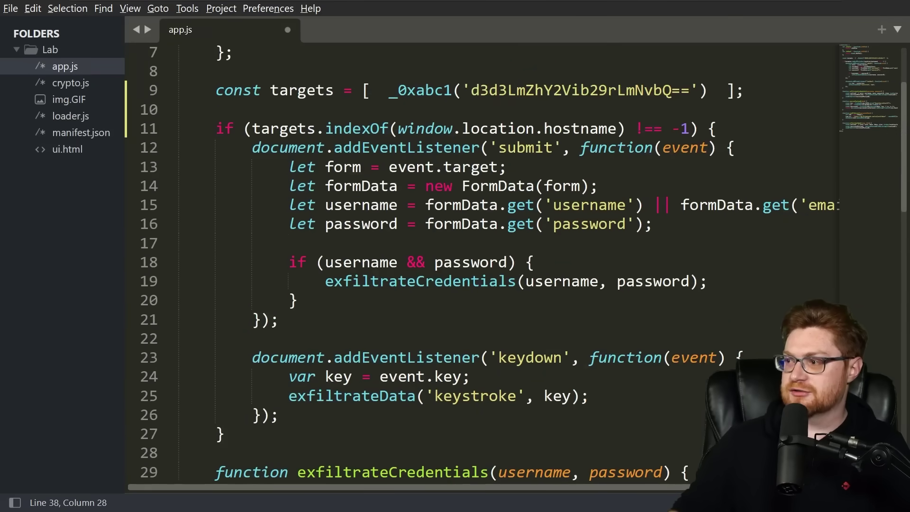
scroll(425, 243, up, 2)
click(81, 132)
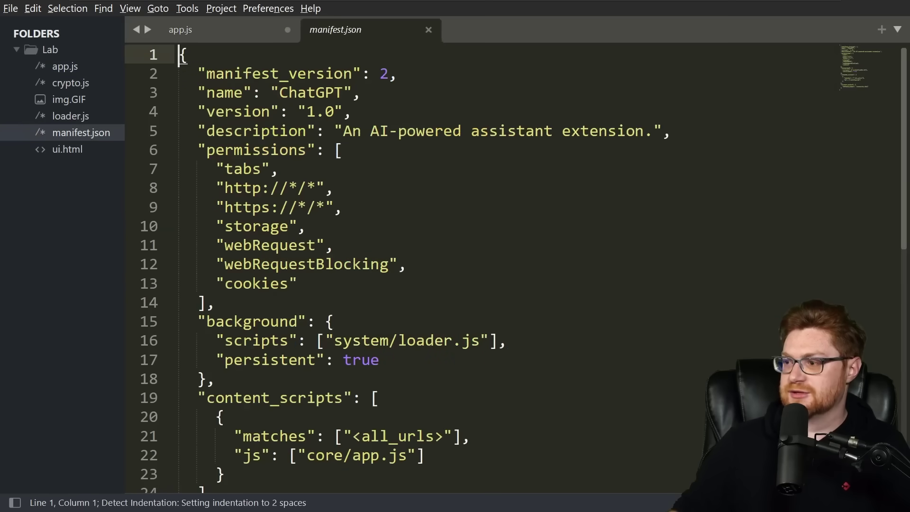
double_click(255, 226)
key(ctrl+c)
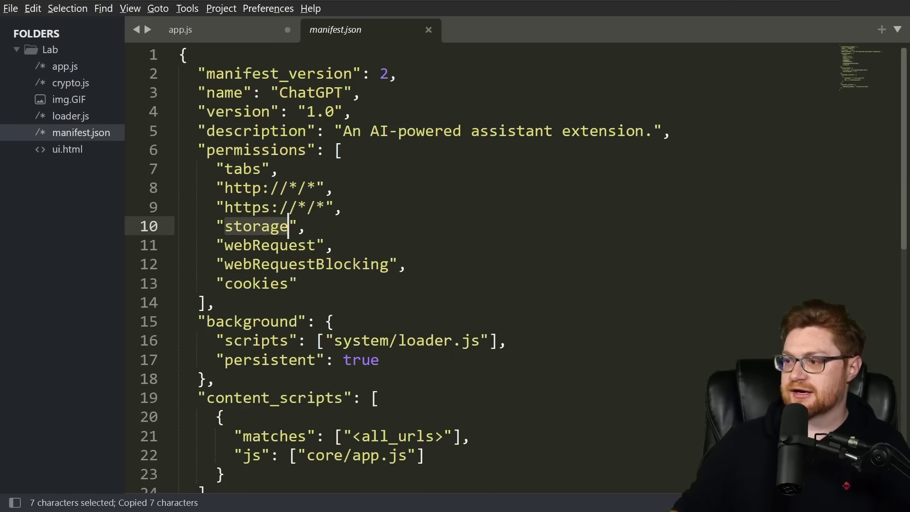
key(alt+Tab)
click(373, 321)
text(storag)
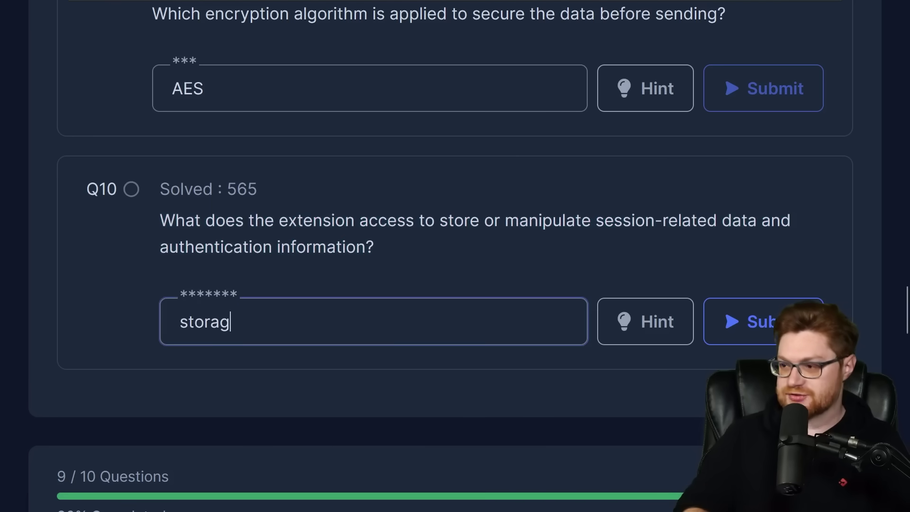
text(e)
click(742, 328)
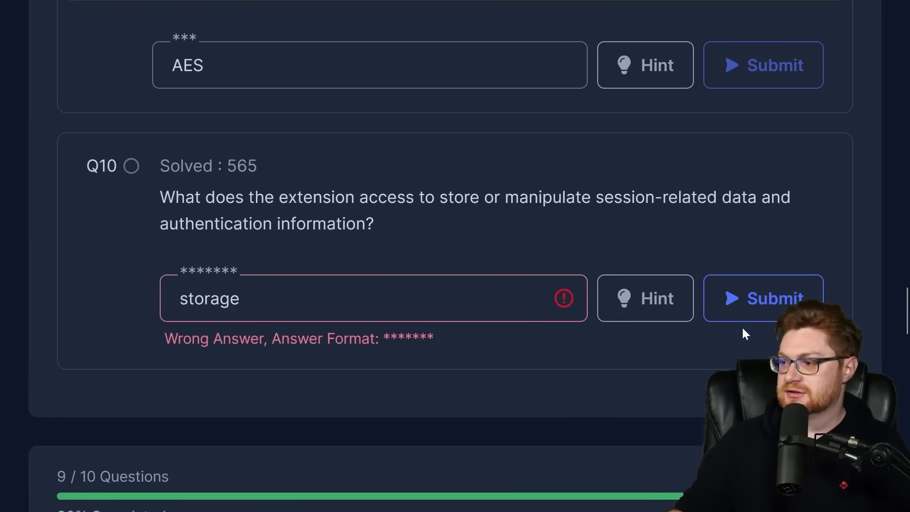
Replace the rejected answer with cookies and submit it, completing the lab.
key(alt+Tab)
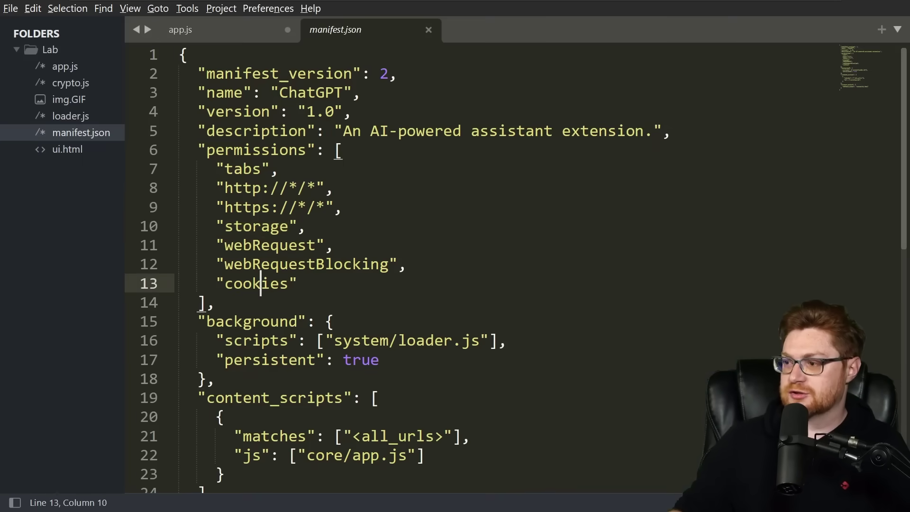
key(alt+Tab)
key(ctrl+a)
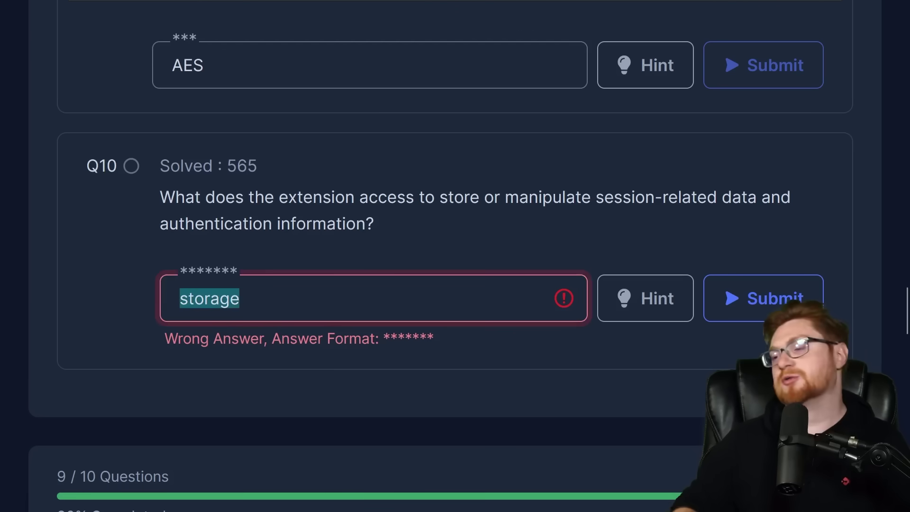
key(ctrl+v)
key(ctrl+a)
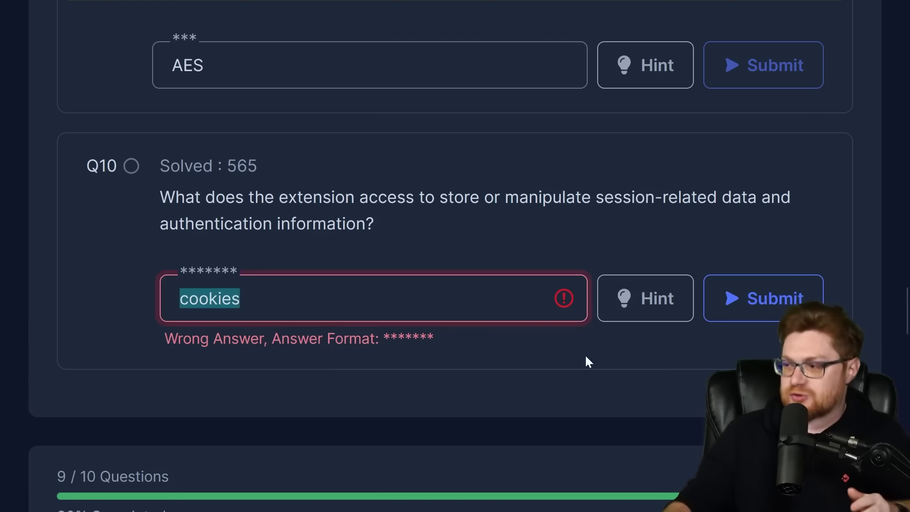
drag(595, 197, 756, 197)
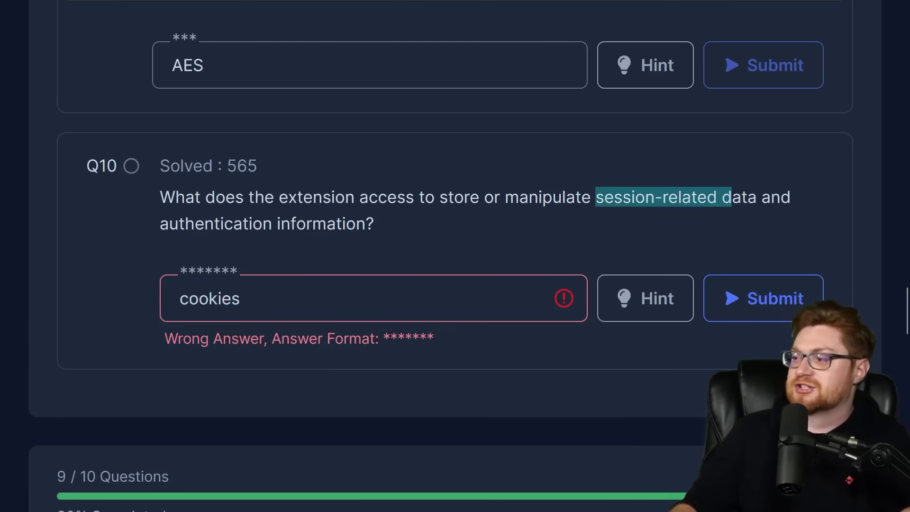
click(772, 298)
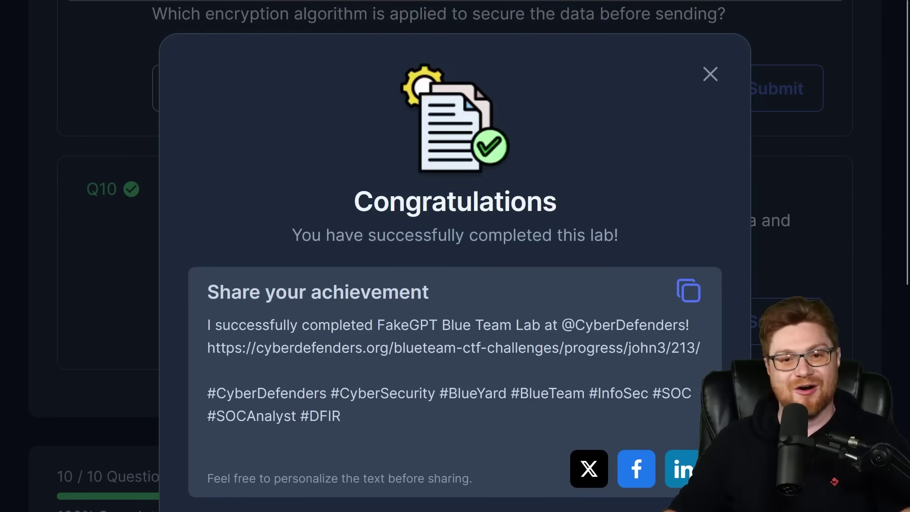
Read the FakeGPT Blue Team Lab completion message, then dismiss the congratulations dialog.
drag(292, 235, 614, 235)
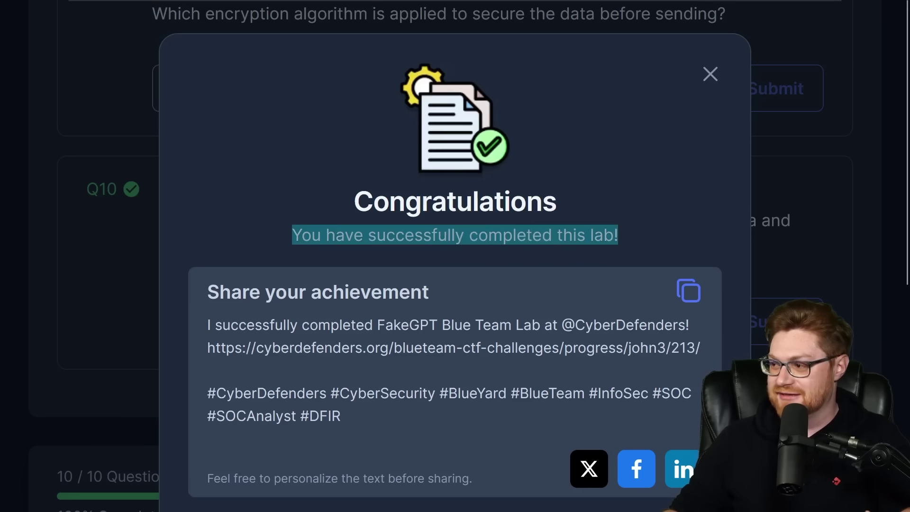
click(390, 299)
drag(376, 325, 545, 325)
click(554, 331)
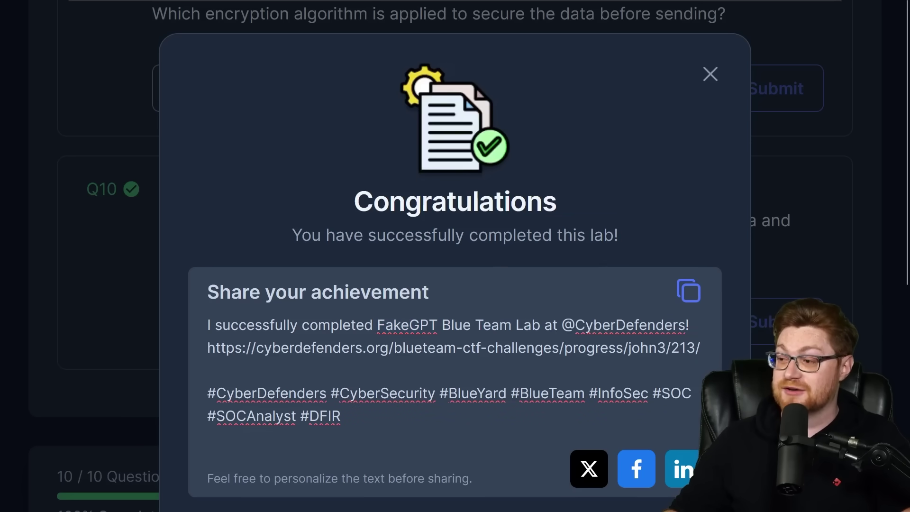
key(Escape)
scroll(455, 285, down, 5)
scroll(455, 284, down, 3)
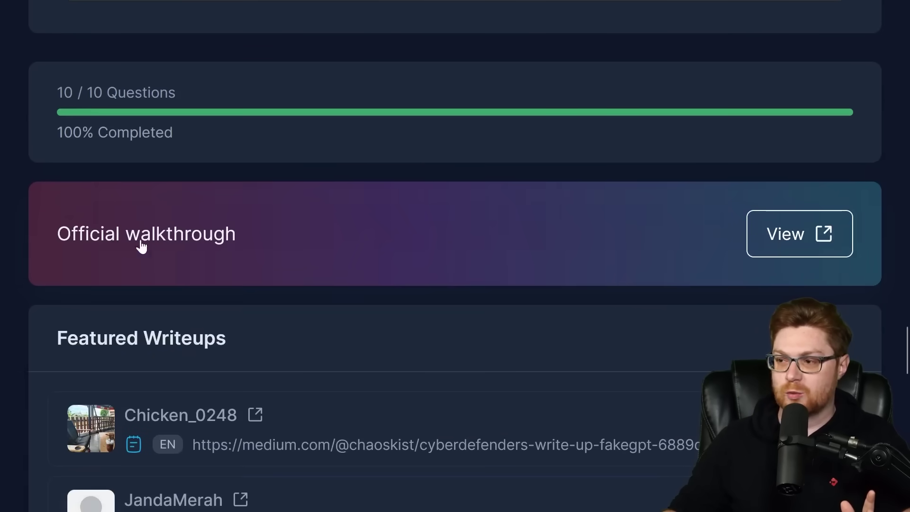
click(827, 246)
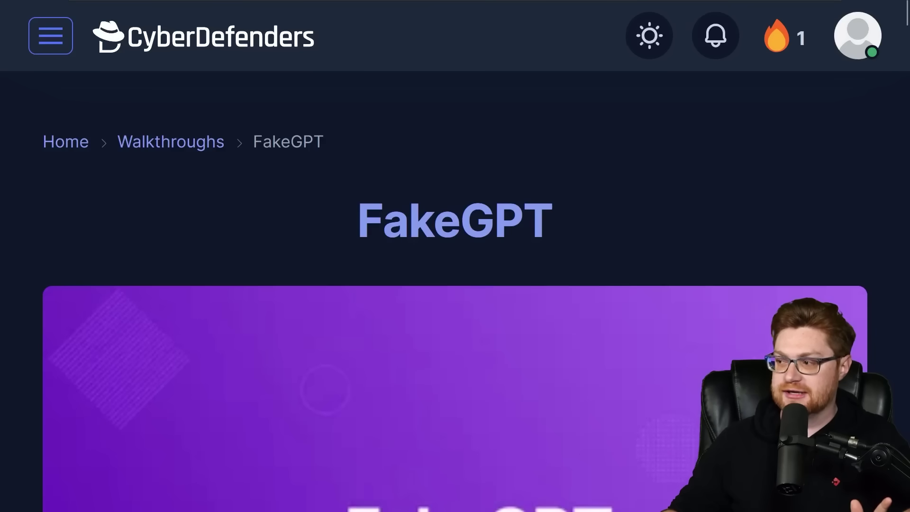
scroll(455, 284, down, 4)
scroll(455, 284, down, 3)
scroll(455, 284, down, 3)
scroll(455, 285, down, 2)
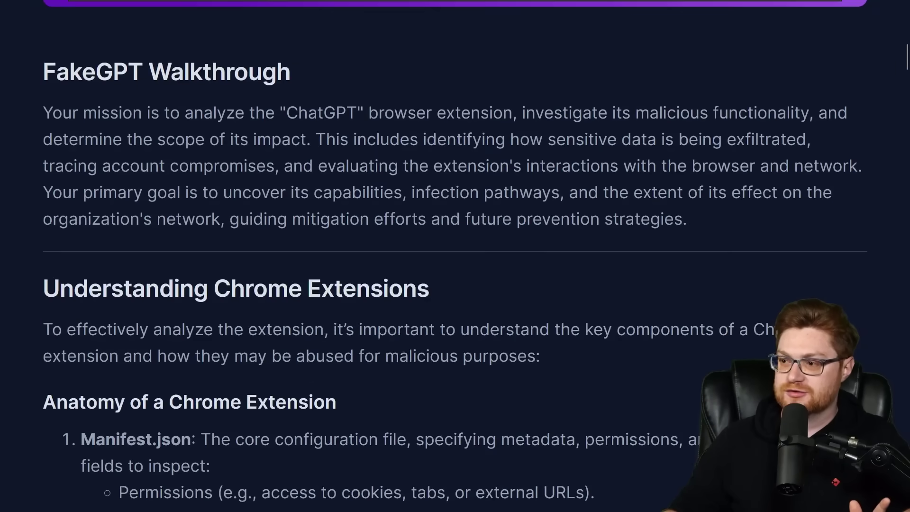
scroll(455, 284, down, 4)
scroll(454, 284, down, 2)
scroll(455, 284, down, 3)
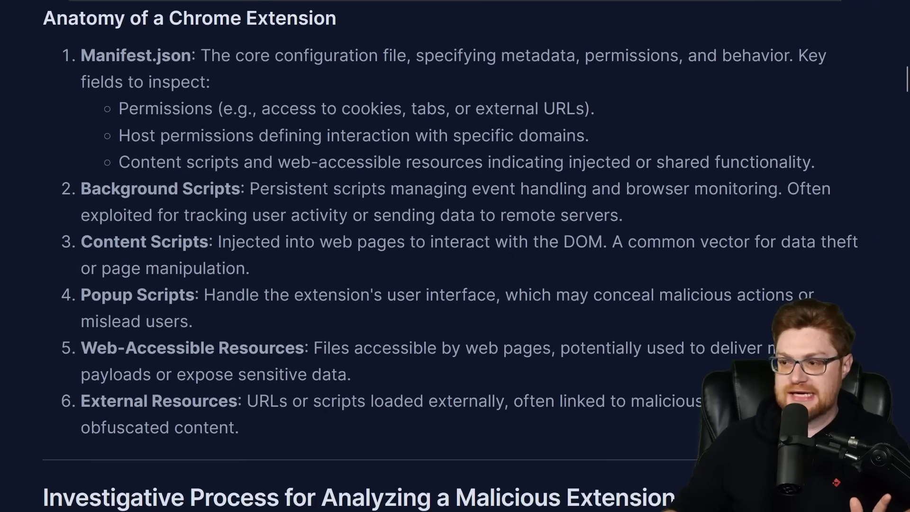
scroll(455, 284, down, 2)
scroll(455, 284, down, 3)
scroll(455, 285, down, 3)
scroll(455, 285, down, 3)
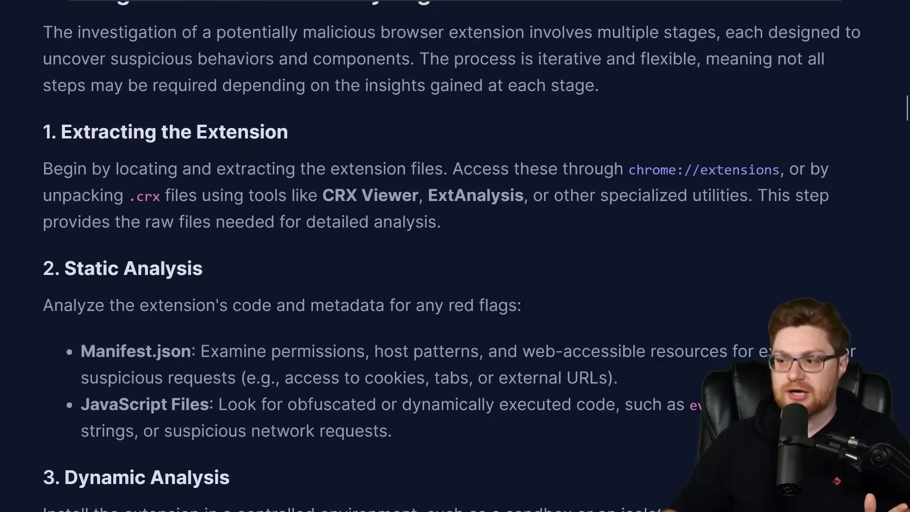
scroll(455, 285, down, 2)
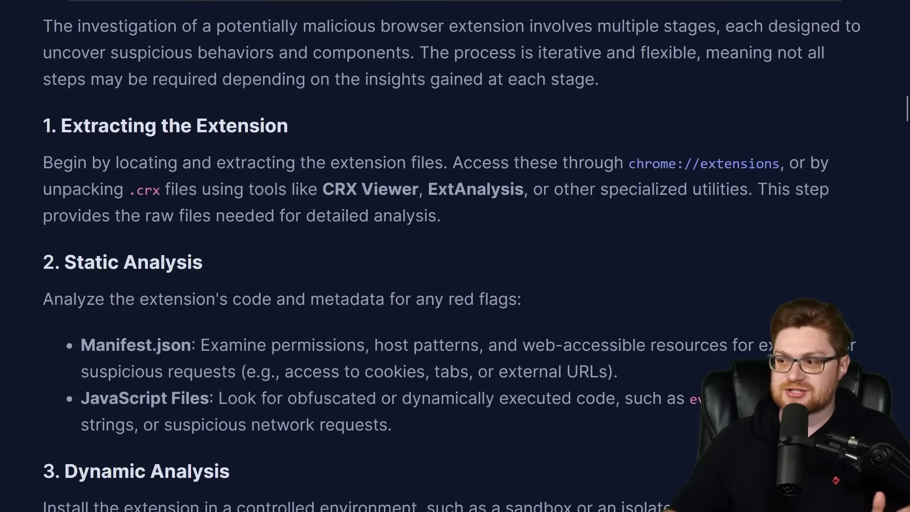
scroll(455, 285, down, 3)
scroll(455, 285, down, 3)
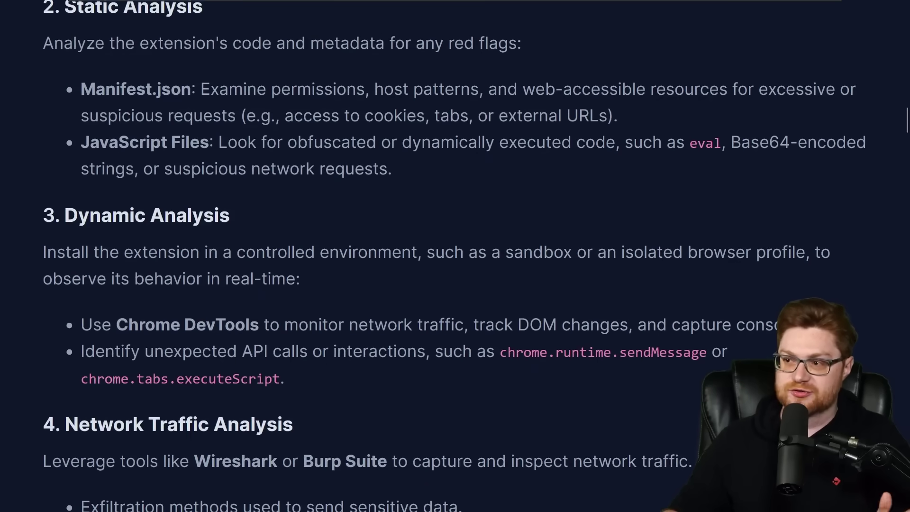
scroll(455, 284, down, 3)
scroll(455, 284, down, 3)
scroll(455, 284, down, 2)
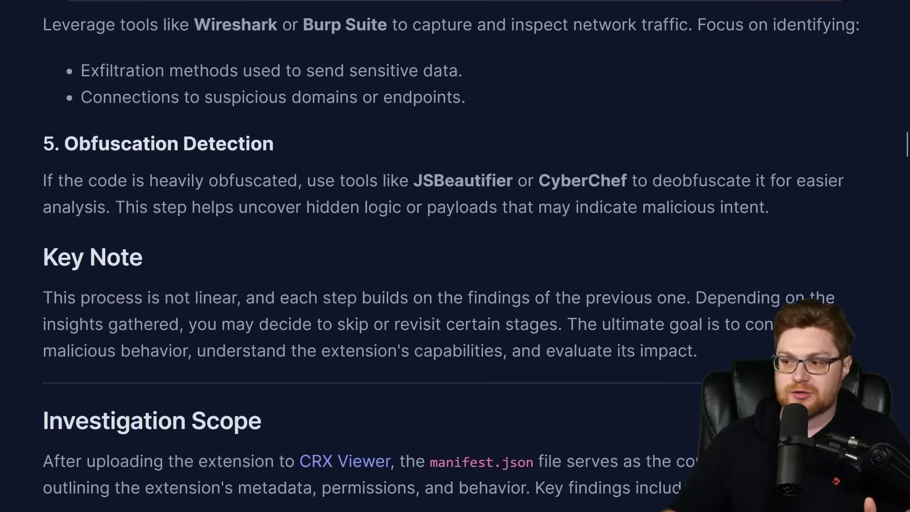
scroll(455, 284, down, 3)
scroll(456, 284, down, 3)
scroll(455, 285, down, 4)
scroll(455, 284, down, 8)
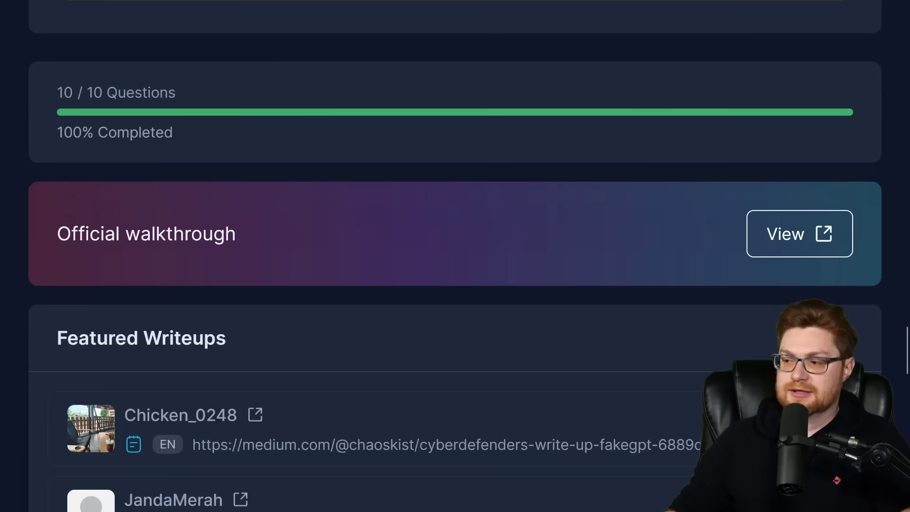
scroll(455, 285, down, 2)
scroll(454, 284, down, 2)
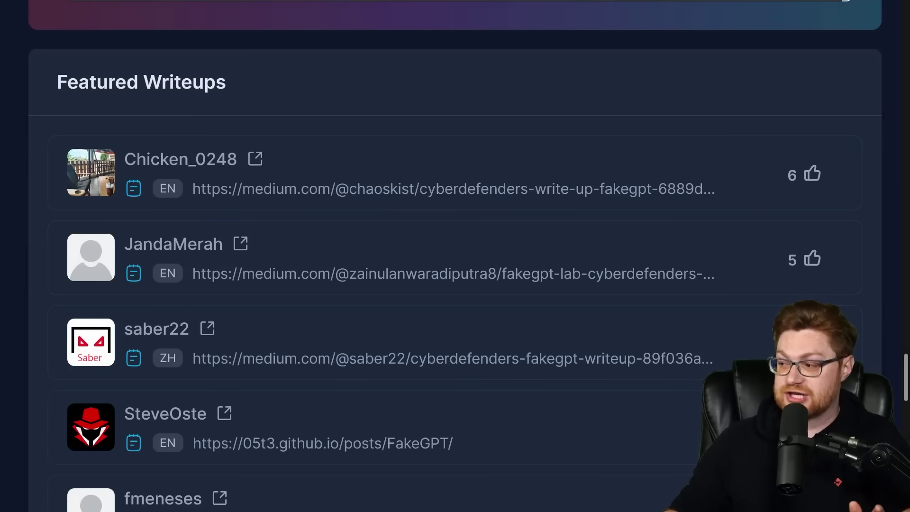
scroll(454, 284, down, 8)
scroll(456, 284, up, 8)
scroll(455, 285, down, 3)
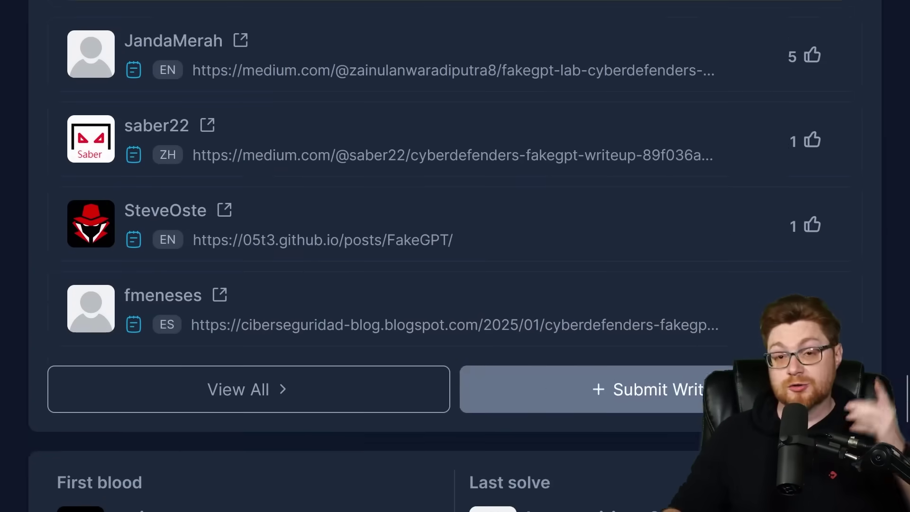
scroll(455, 284, down, 1)
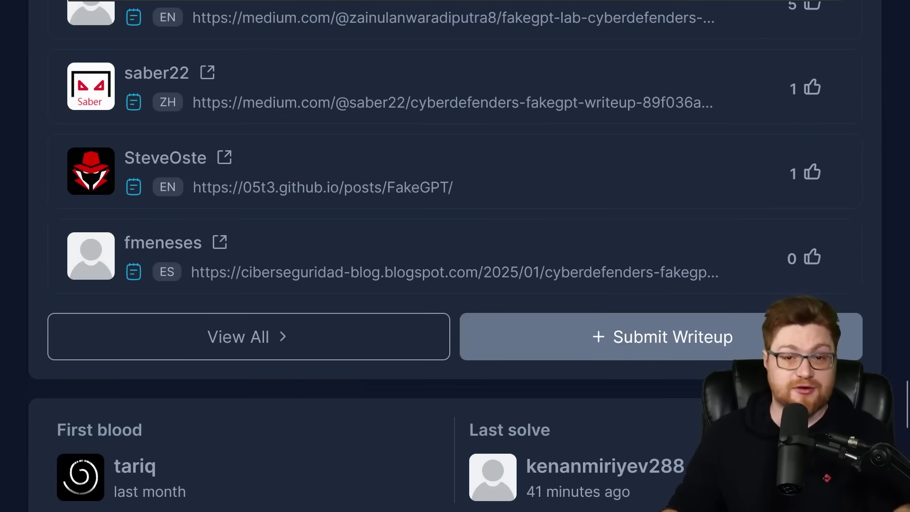
scroll(557, 285, down, 2)
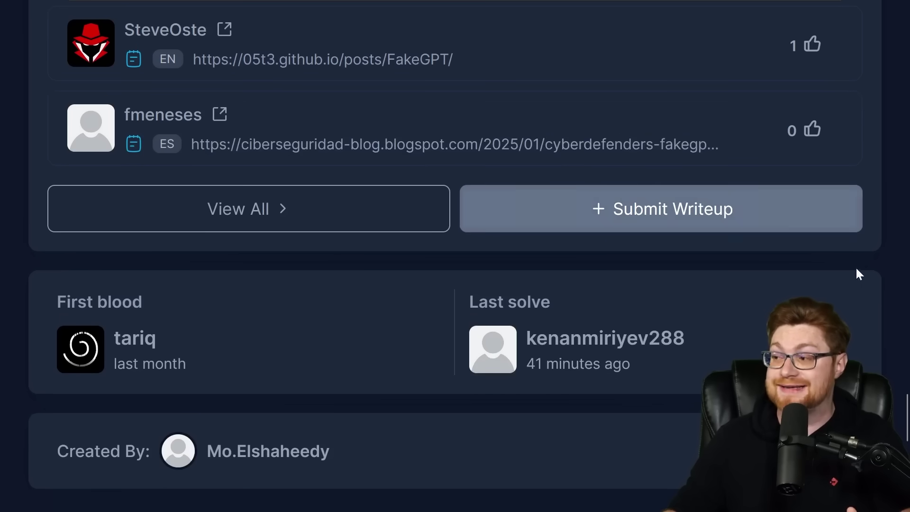
scroll(455, 256, up, 10)
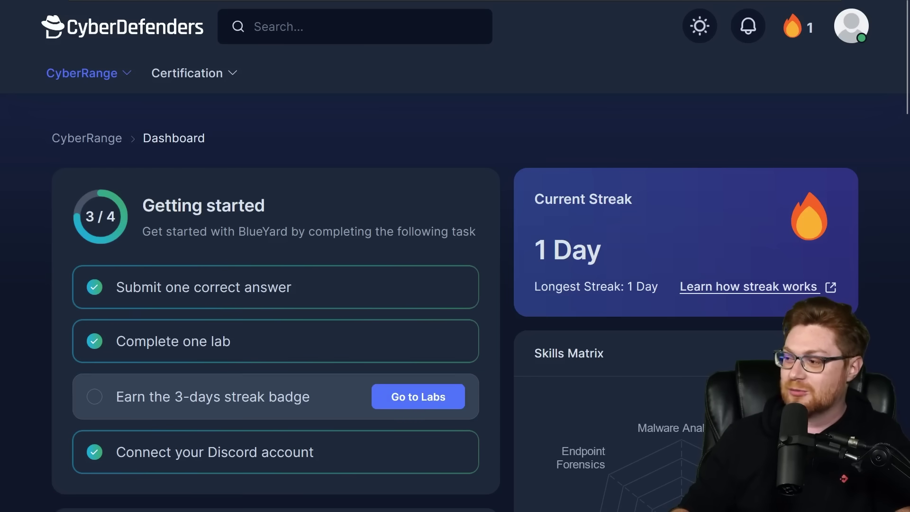
scroll(517, 132, down, 3)
scroll(516, 132, down, 1)
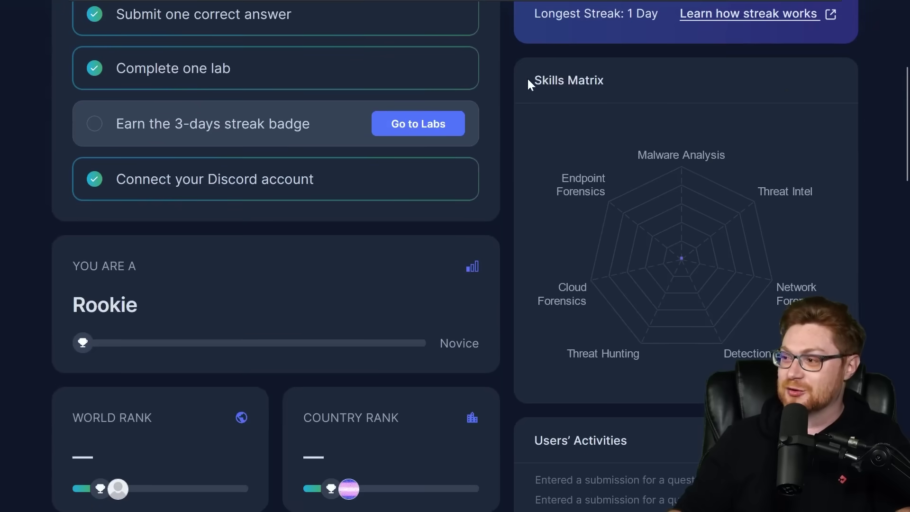
Highlight the Skills Matrix heading and the Rookie rank title on the dashboard.
drag(529, 83, 605, 82)
click(623, 89)
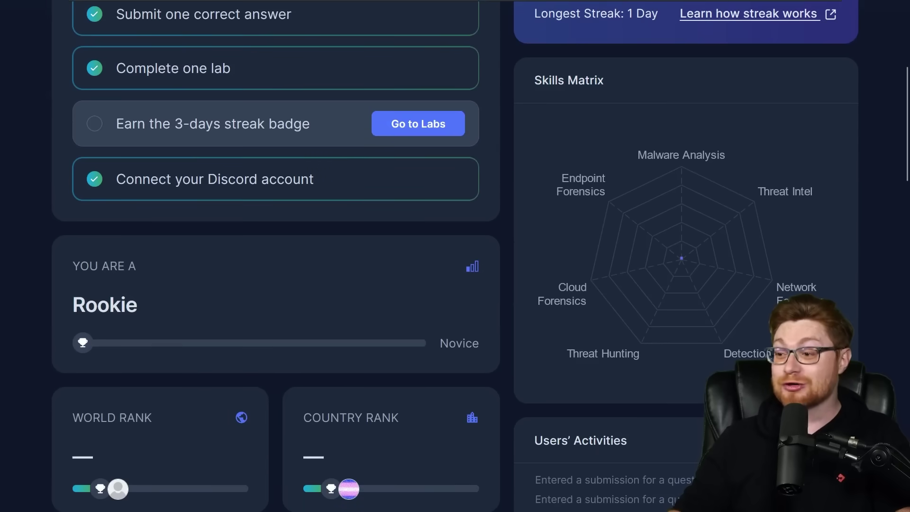
double_click(106, 304)
click(154, 306)
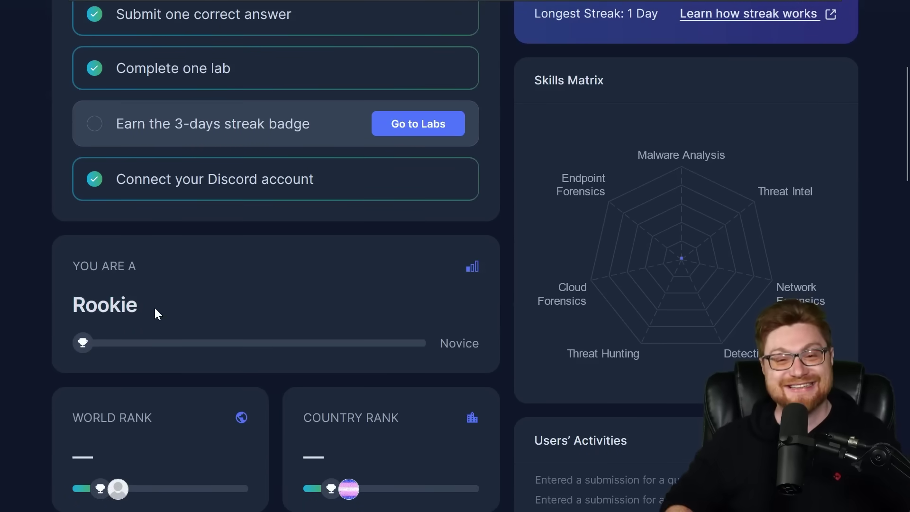